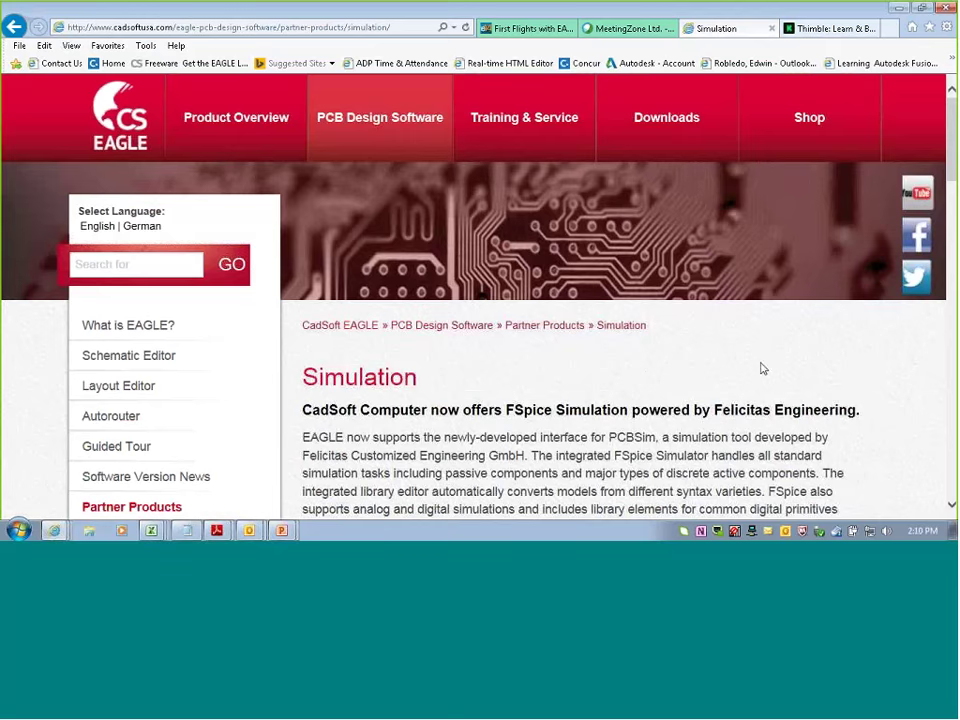
Open the webinar schedule from the Webinars page under Training & Service and look through the upcoming EAGLE events
mouse_move(520, 135)
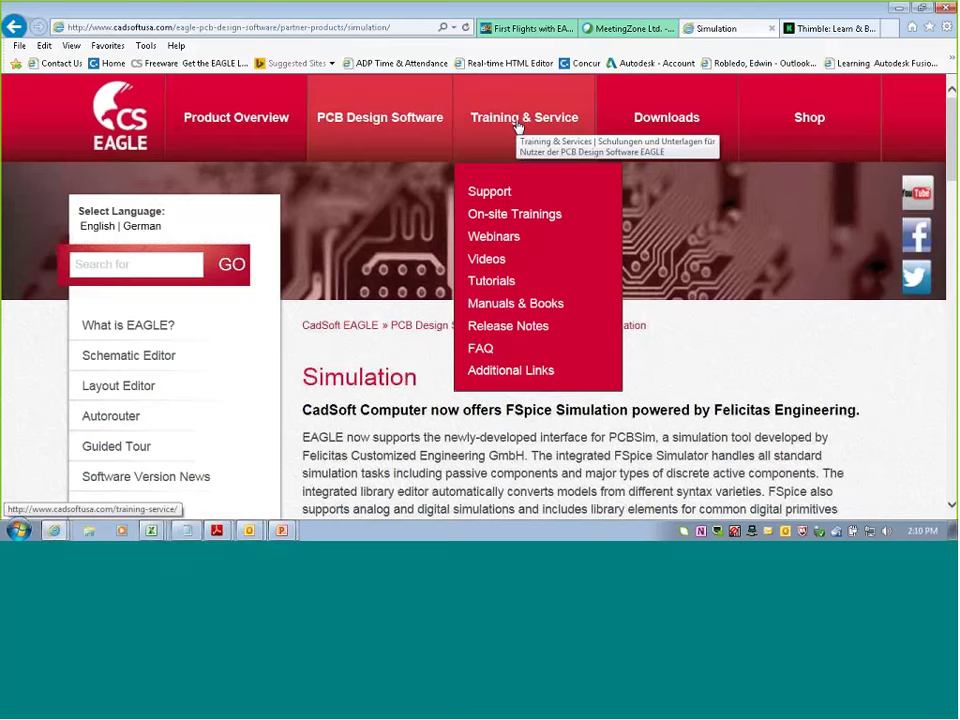
left_click(512, 242)
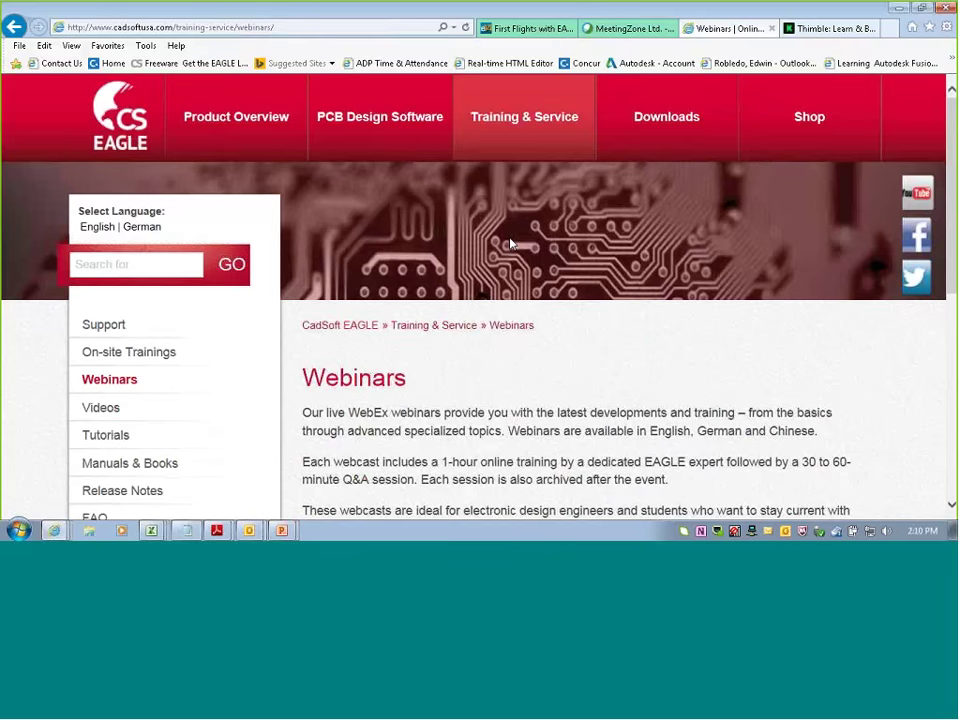
scroll(545, 300, "down", 1)
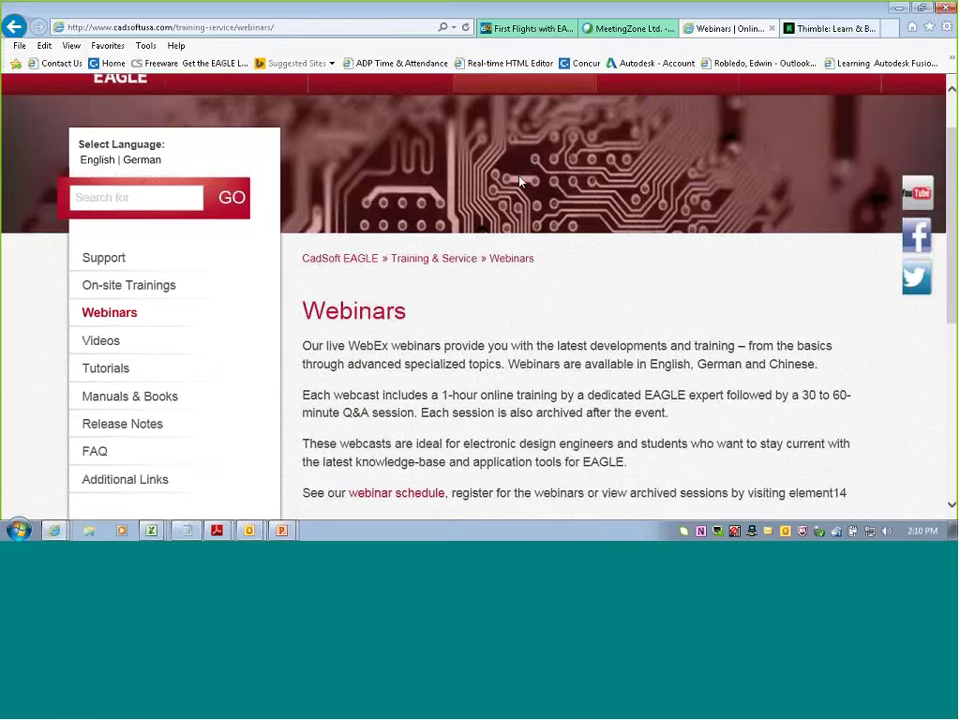
scroll(540, 250, "up", 1)
mouse_move(527, 139)
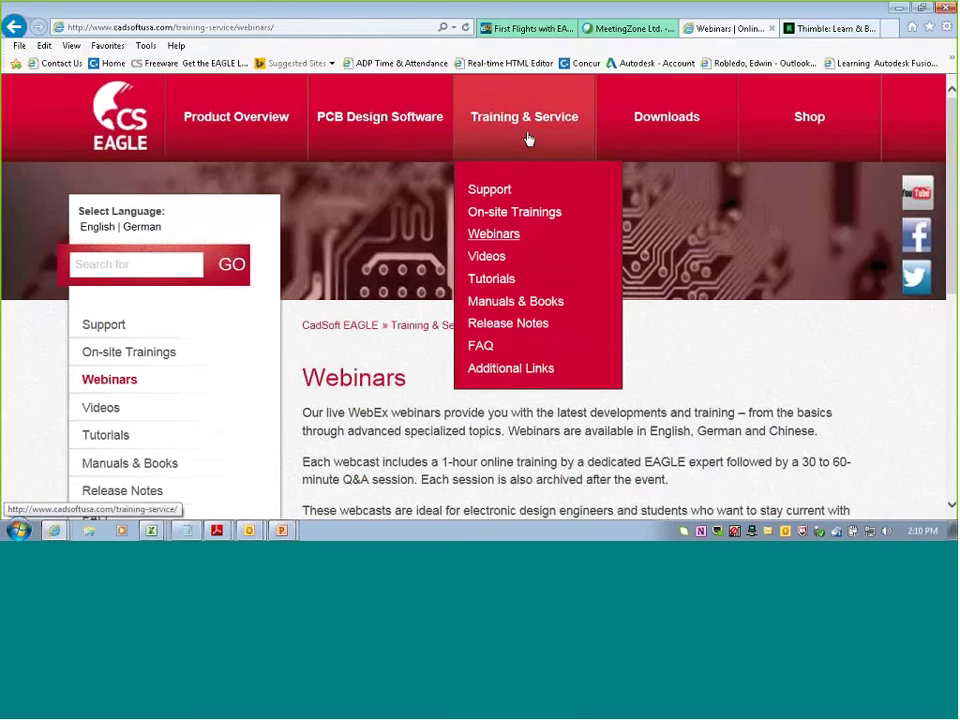
left_click(496, 240)
scroll(649, 336, "down", 3)
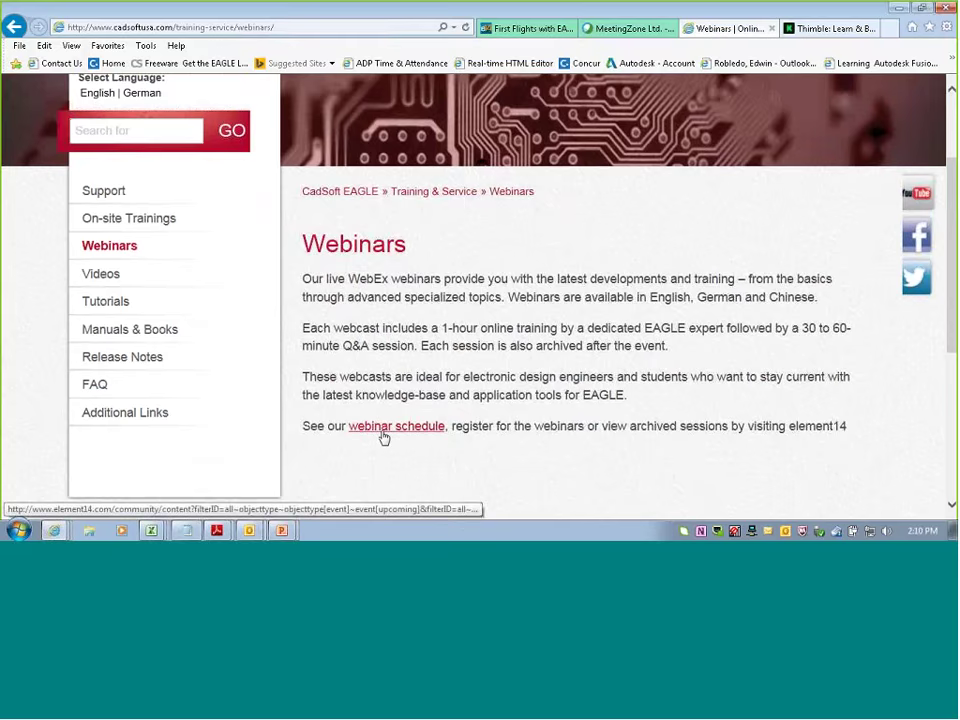
left_click(418, 428)
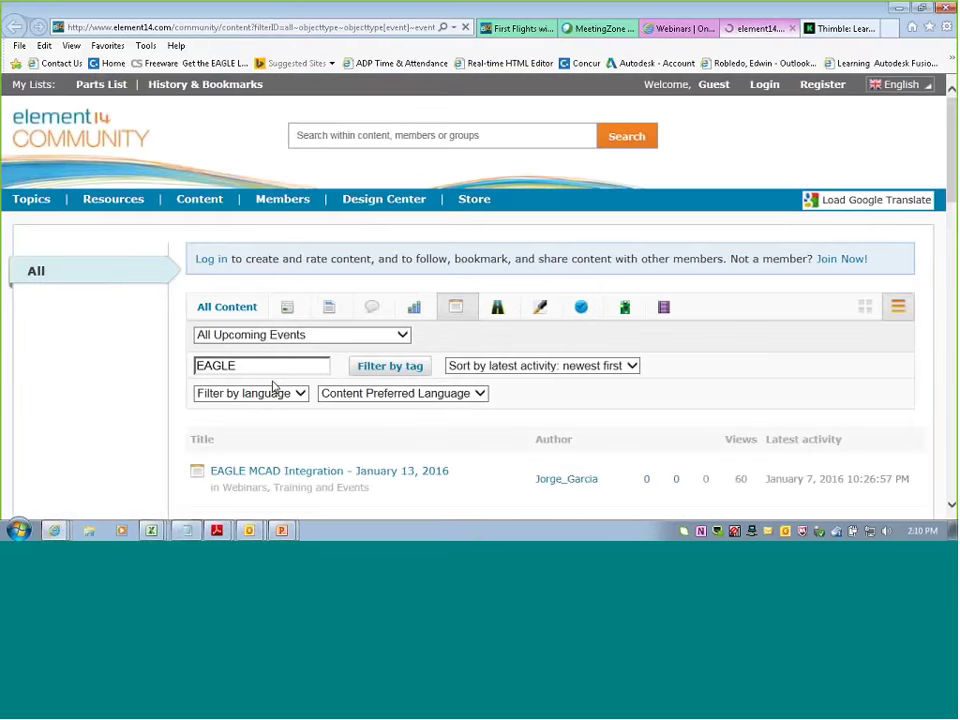
scroll(122, 362, "down", 4)
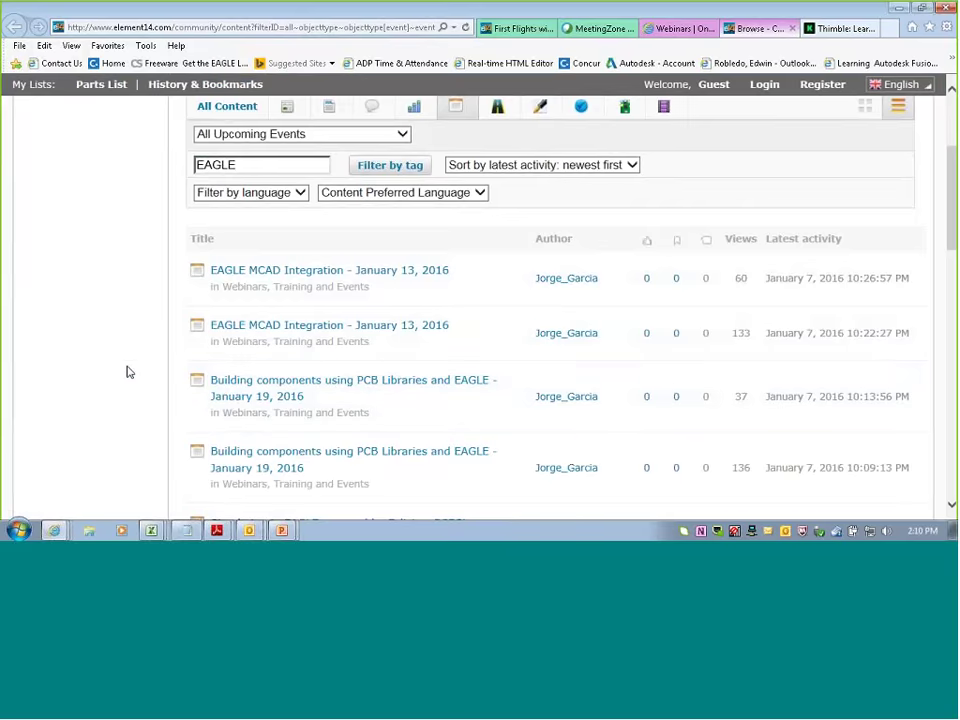
scroll(129, 371, "down", 3)
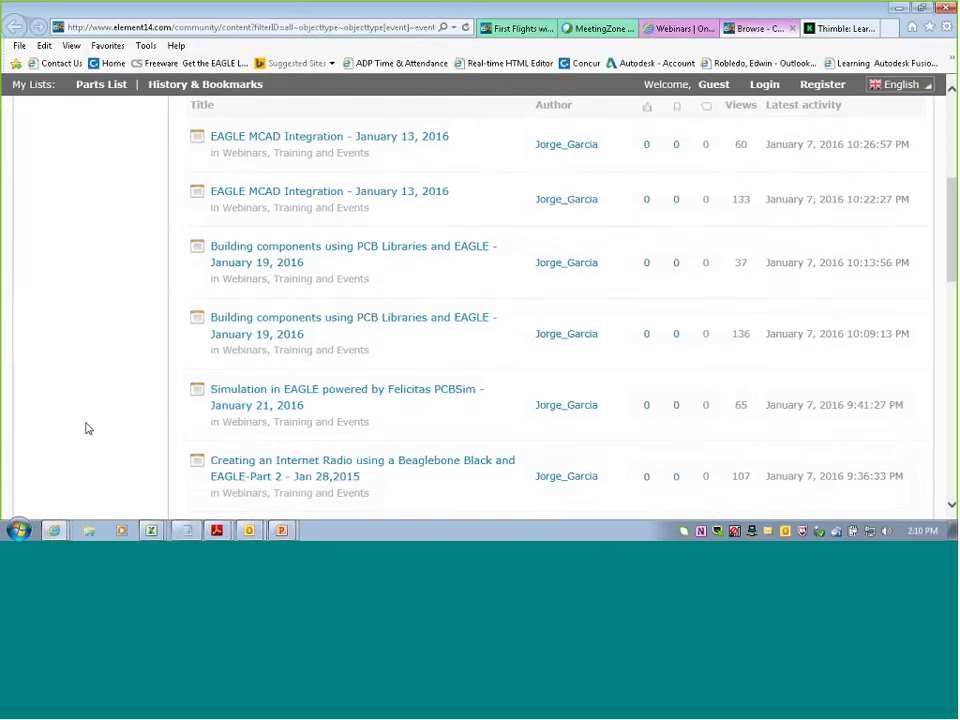
scroll(86, 428, "up", 7)
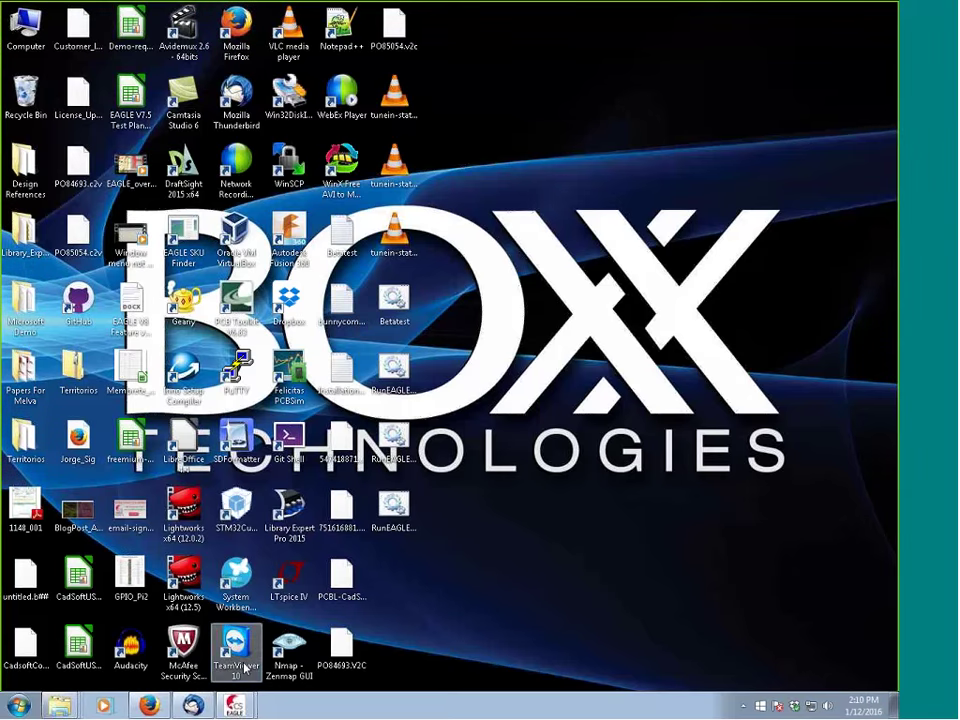
Switch to EAGLE, close the open schematic, and bring the Control Panel into view at the upper part of the desktop
left_click(235, 706)
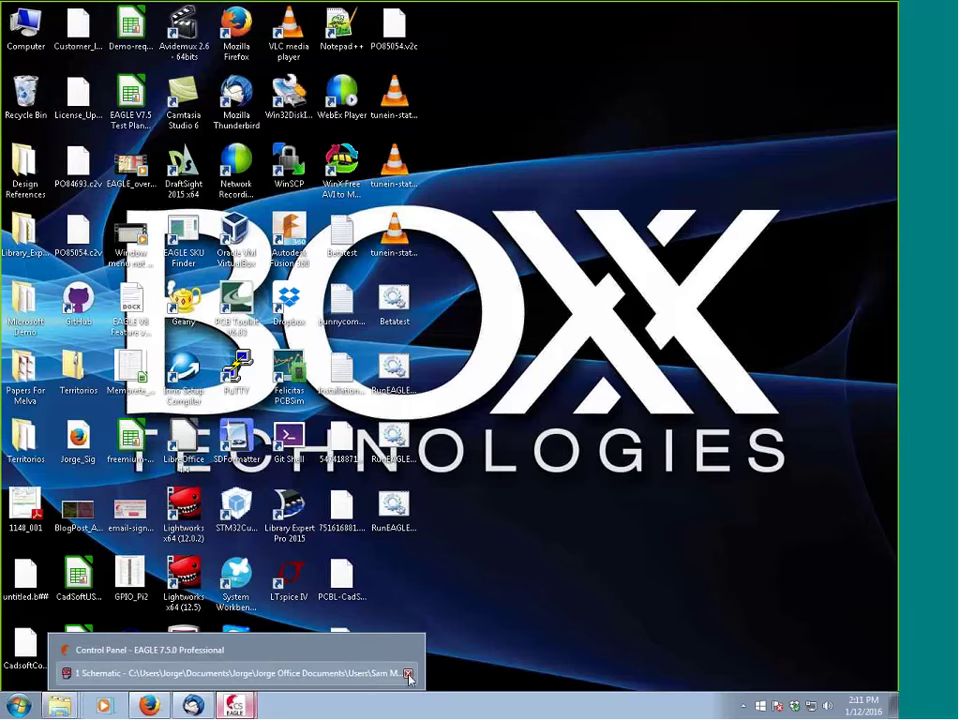
left_click(405, 673)
left_click(222, 679)
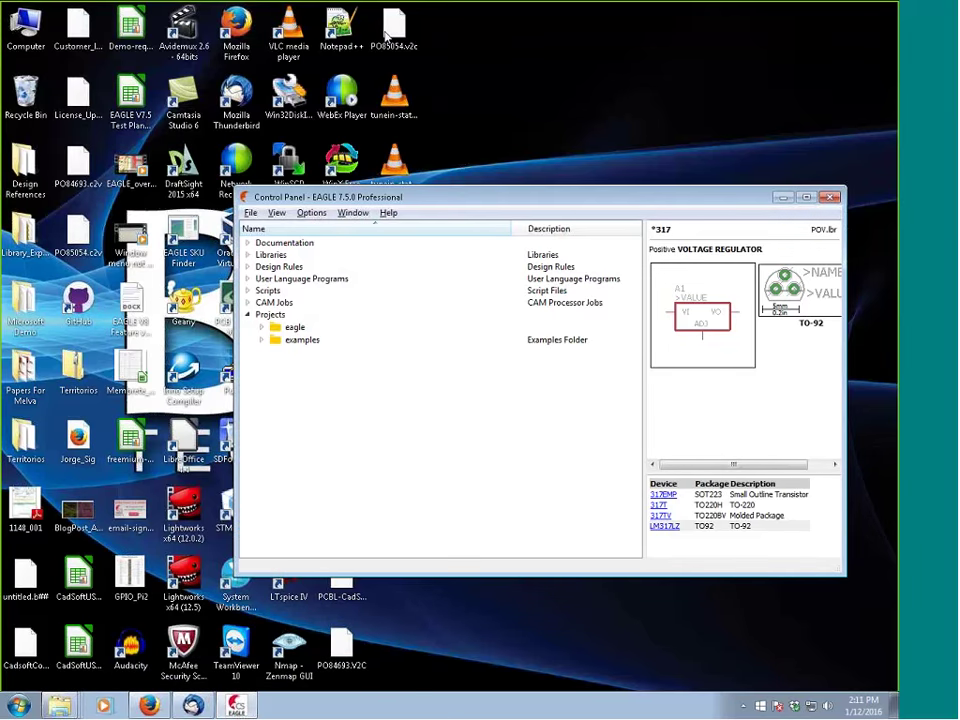
left_click_drag(585, 198, 383, 36)
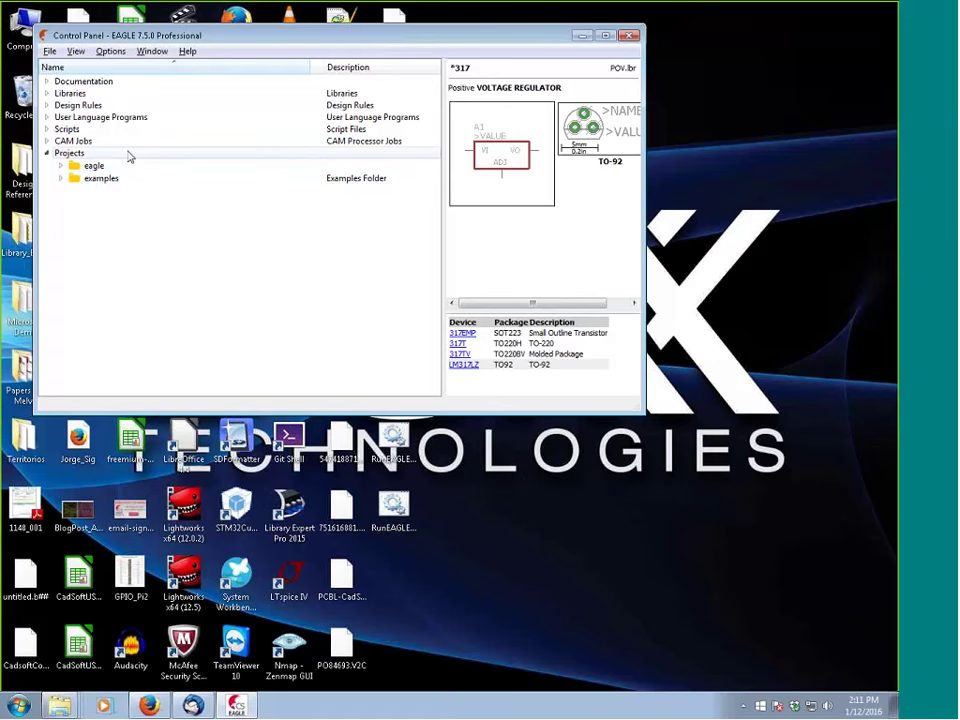
Expand the eagle projects folder and create a new project in it named First_Flight
left_click(97, 168)
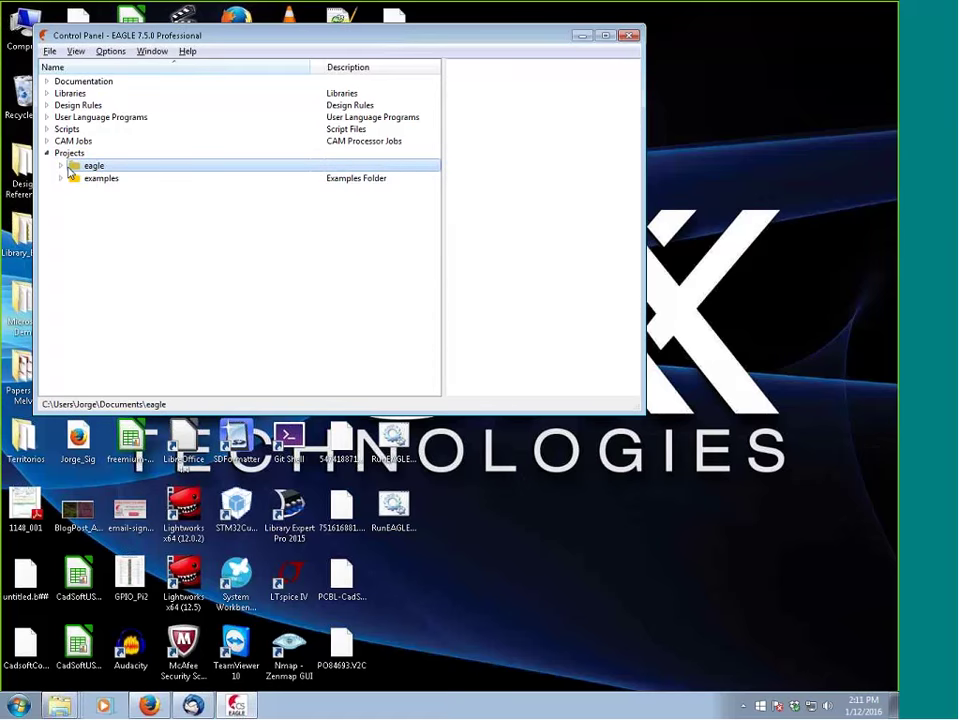
double_click(68, 172)
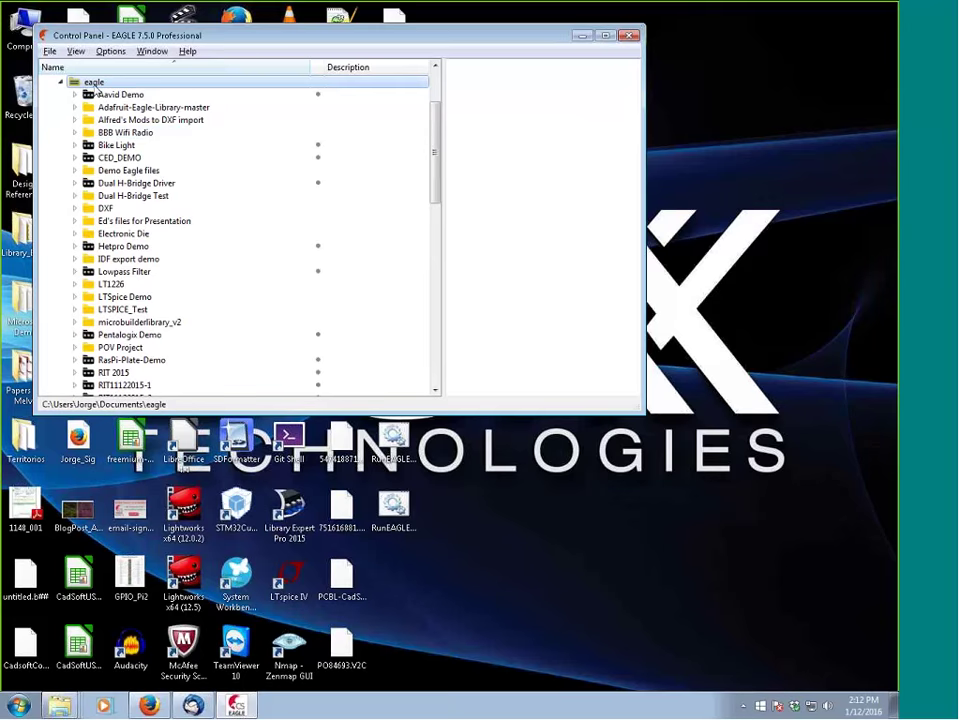
right_click(97, 85)
left_click(136, 106)
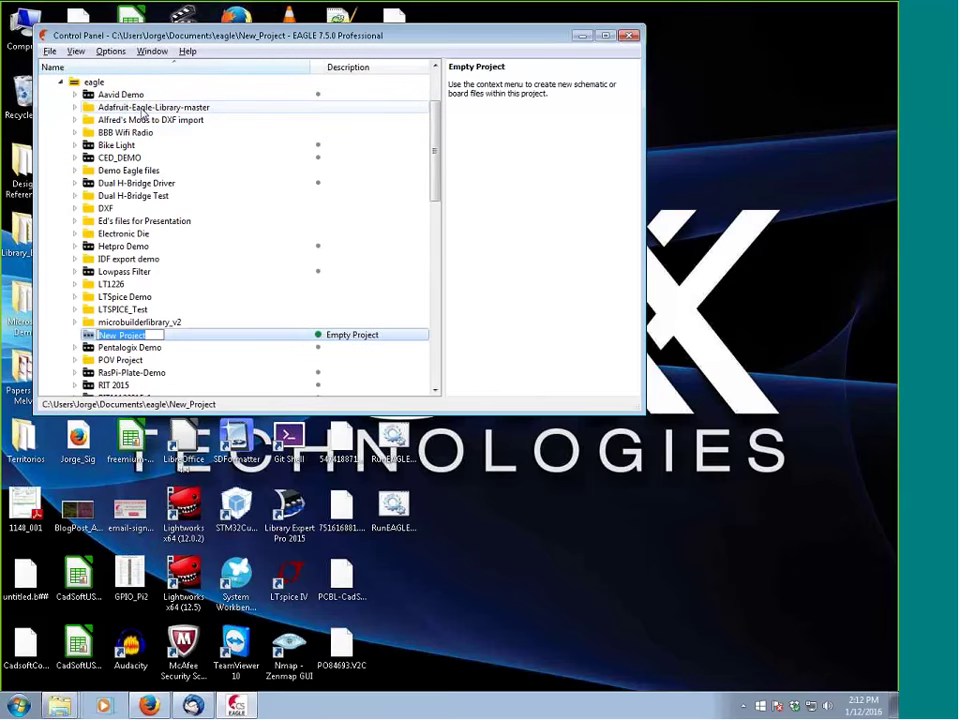
type("First")
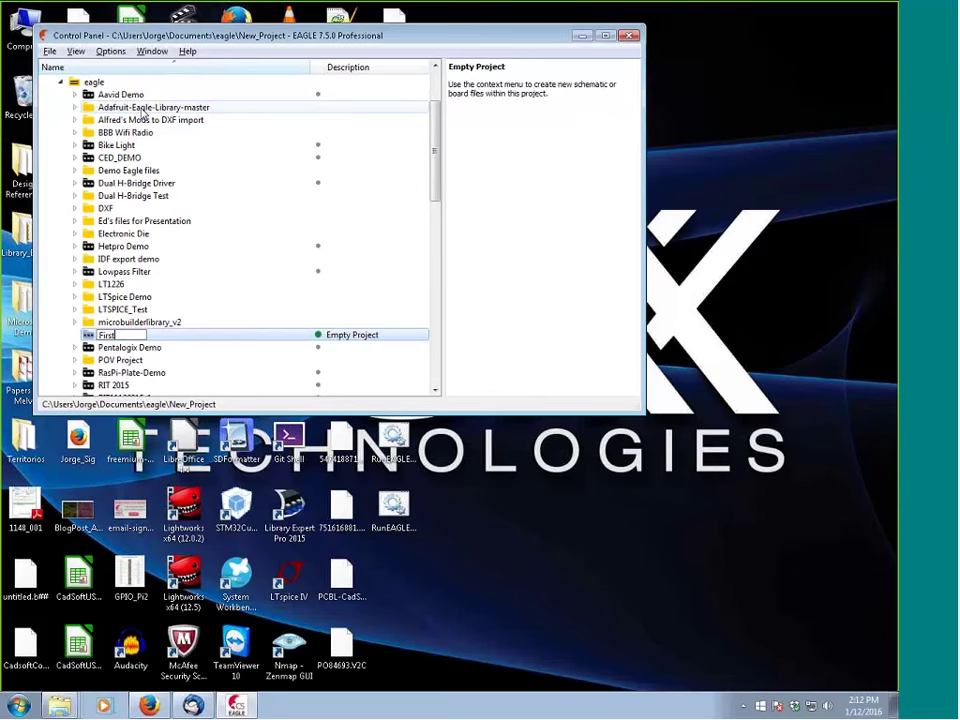
type(" Flight")
key("Return")
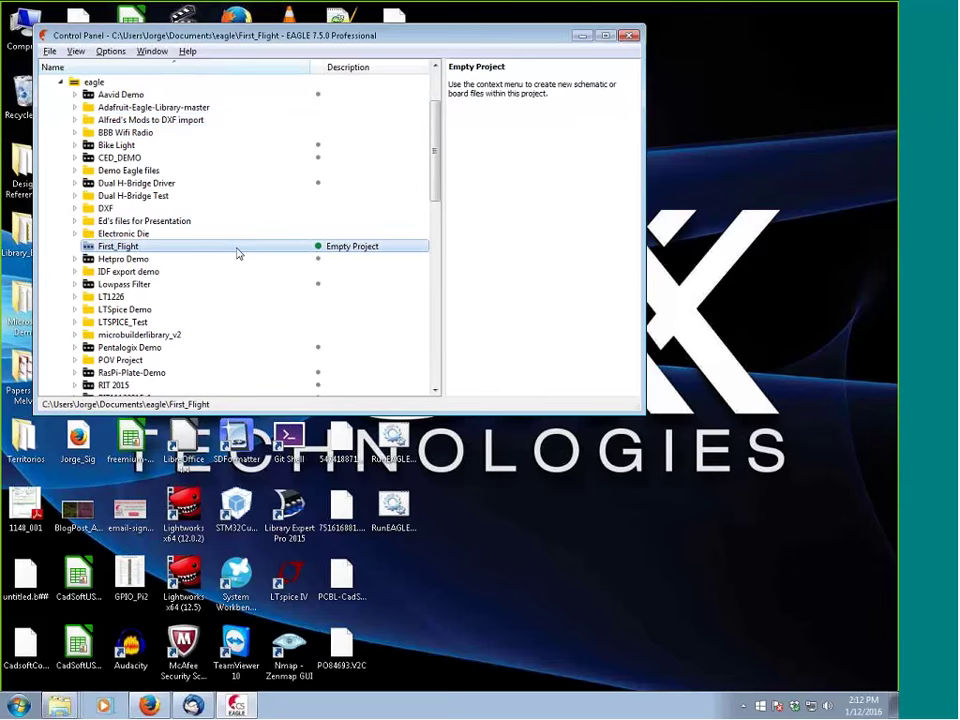
Create a new schematic in the First_Flight project and maximize its window
right_click(105, 252)
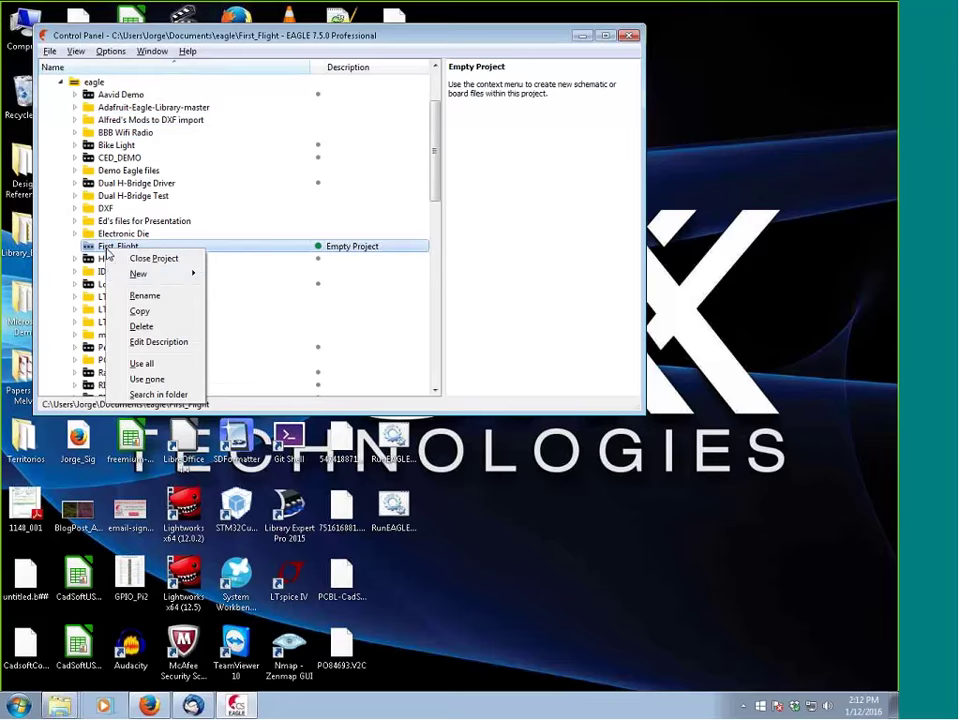
mouse_move(153, 279)
left_click(243, 275)
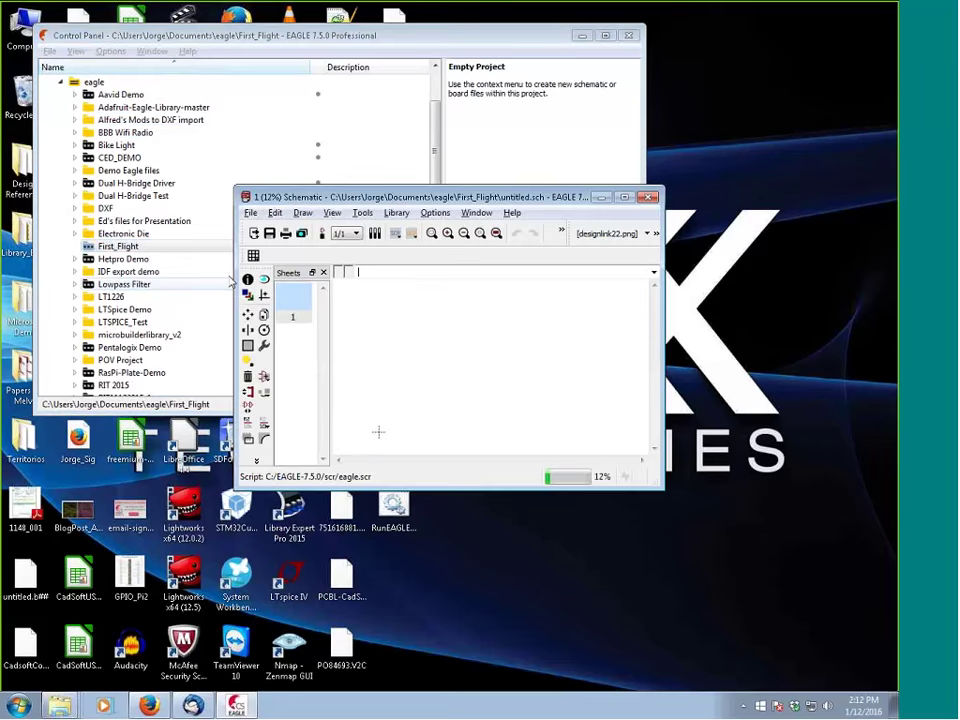
left_click(624, 197)
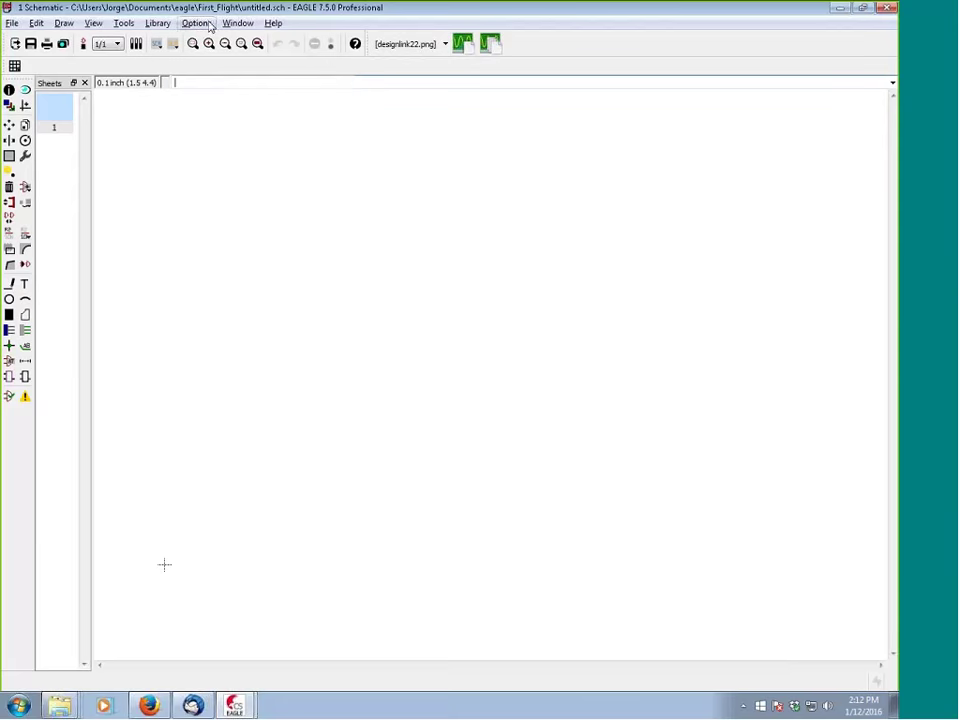
Search the component libraries for LM555 with the Add command
left_click(26, 188)
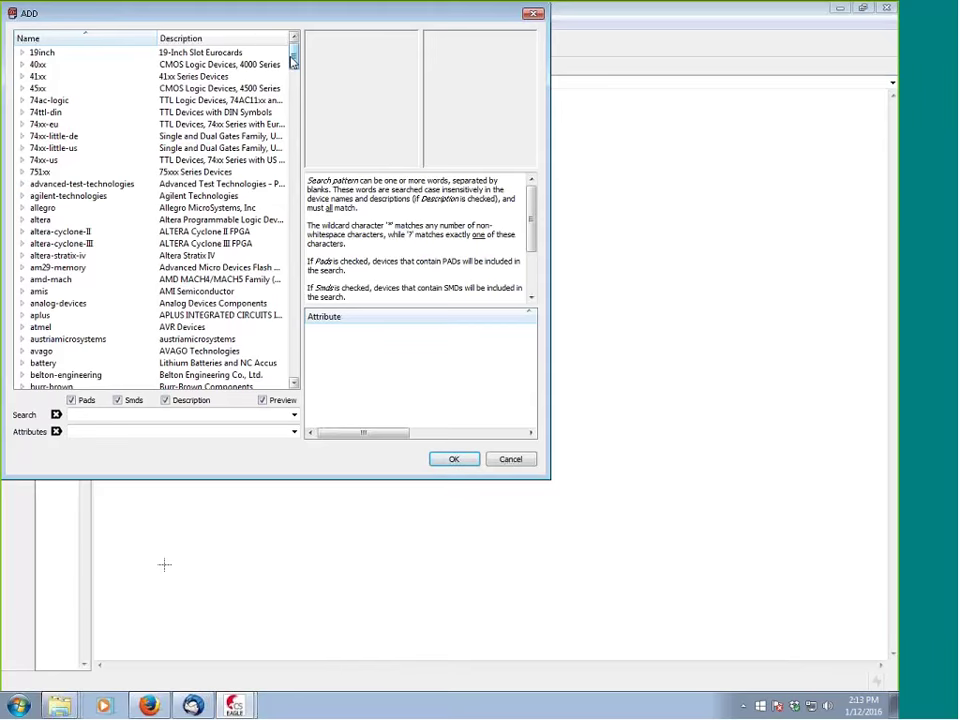
mouse_move(293, 60)
left_mouse_down()
mouse_move(296, 364)
mouse_move(295, 55)
left_mouse_up()
type("LM555")
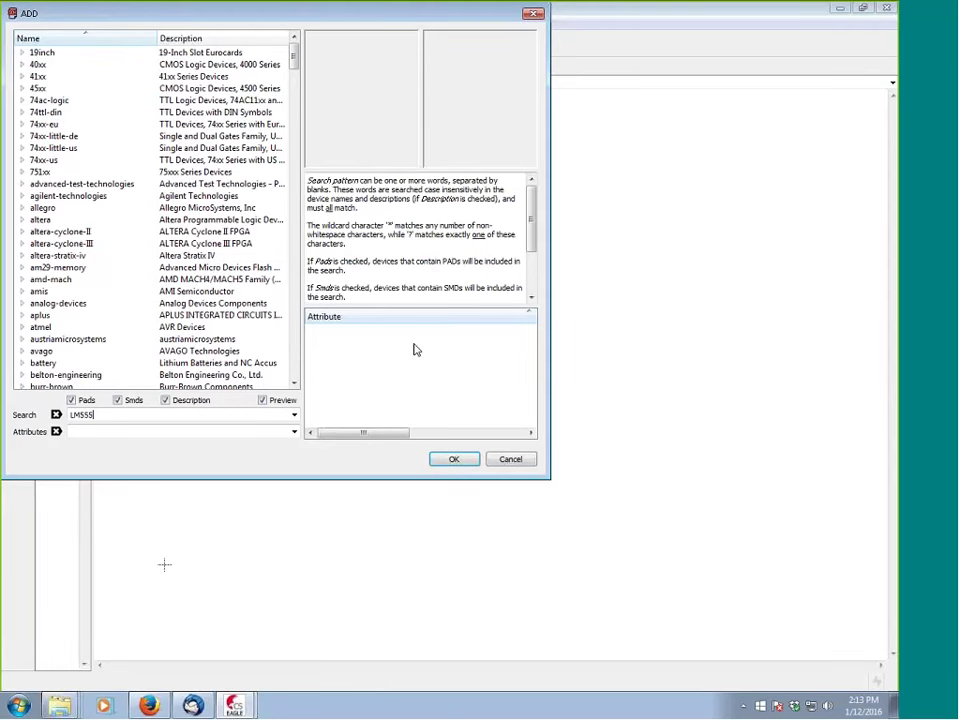
key("Return")
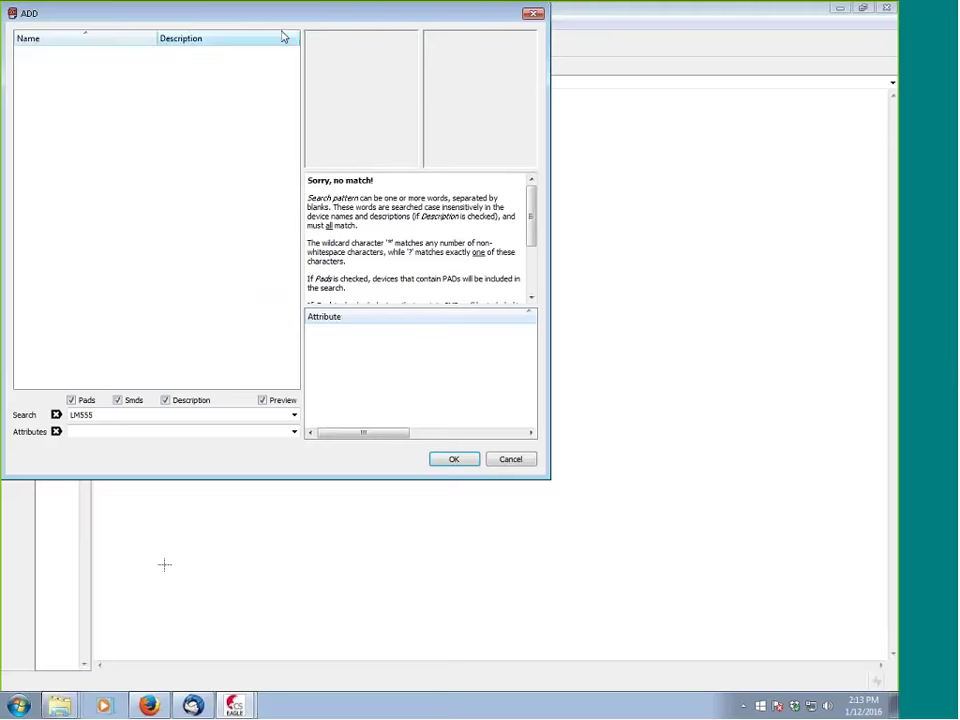
Move the Add dialog toward the middle of the schematic and read its help on search patterns and wildcards
left_click_drag(281, 13, 384, 80)
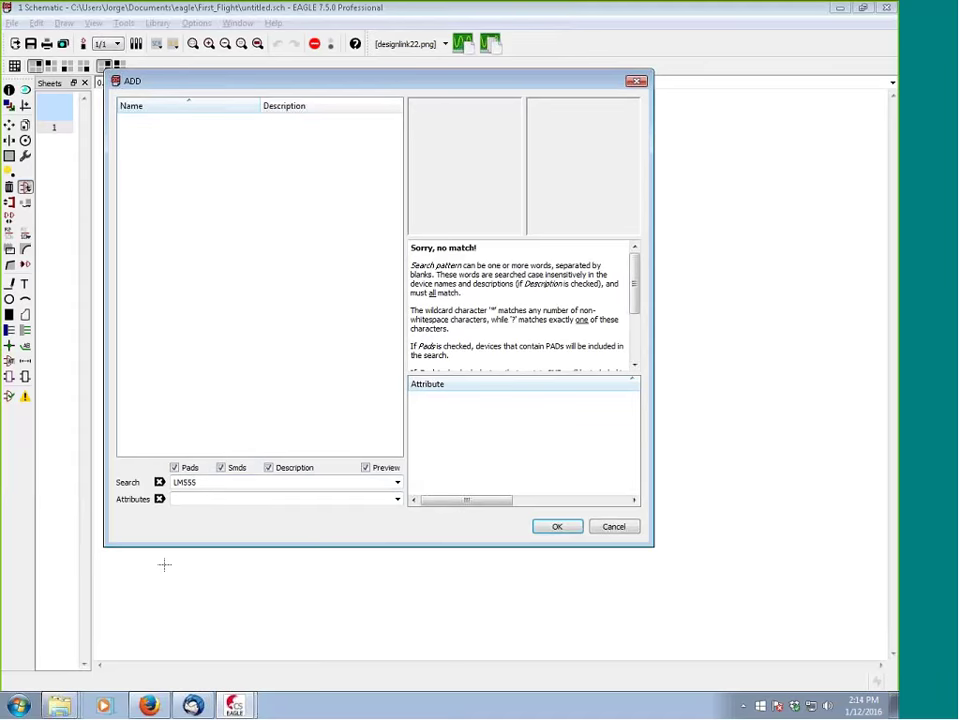
scroll(638, 298, "down", 2)
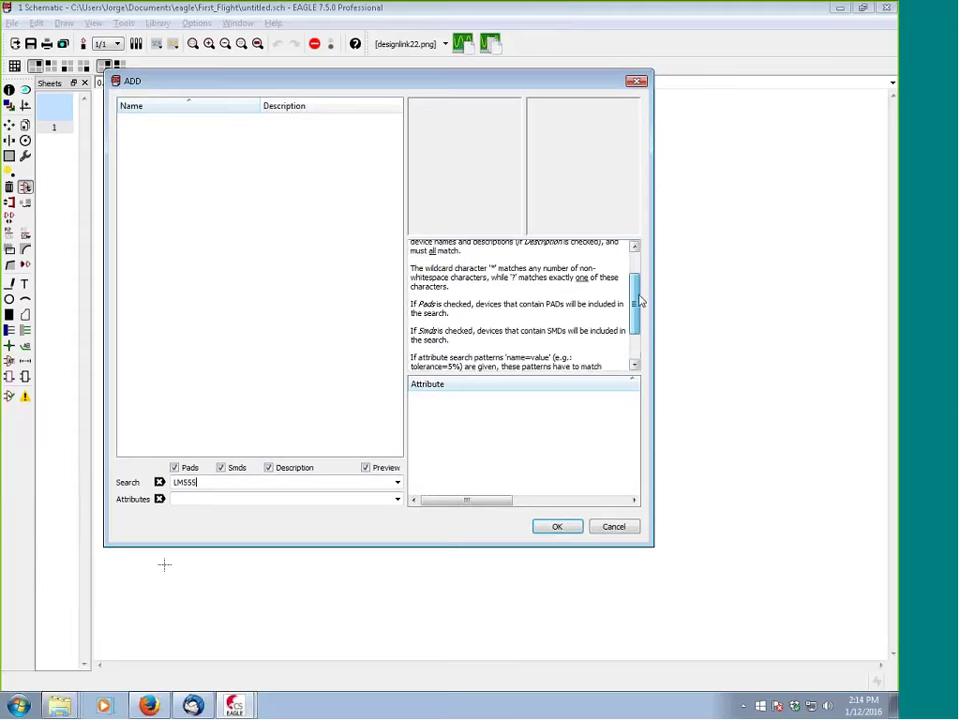
scroll(638, 320, "down", 2)
scroll(637, 320, "up", 4)
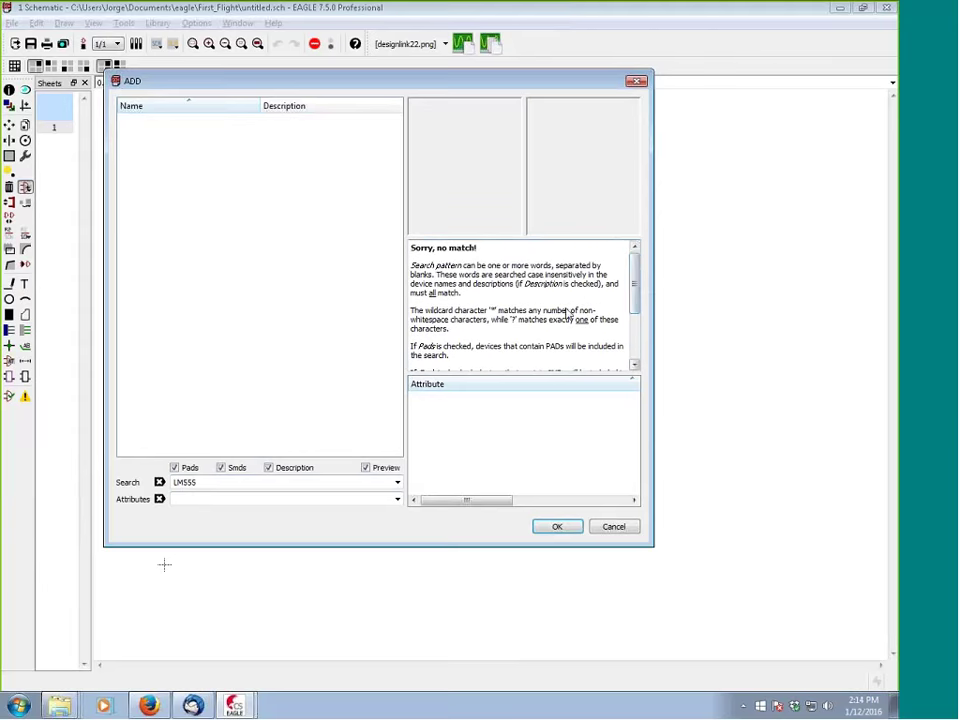
mouse_move(636, 279)
left_mouse_down()
mouse_move(636, 321)
mouse_move(637, 272)
left_mouse_up()
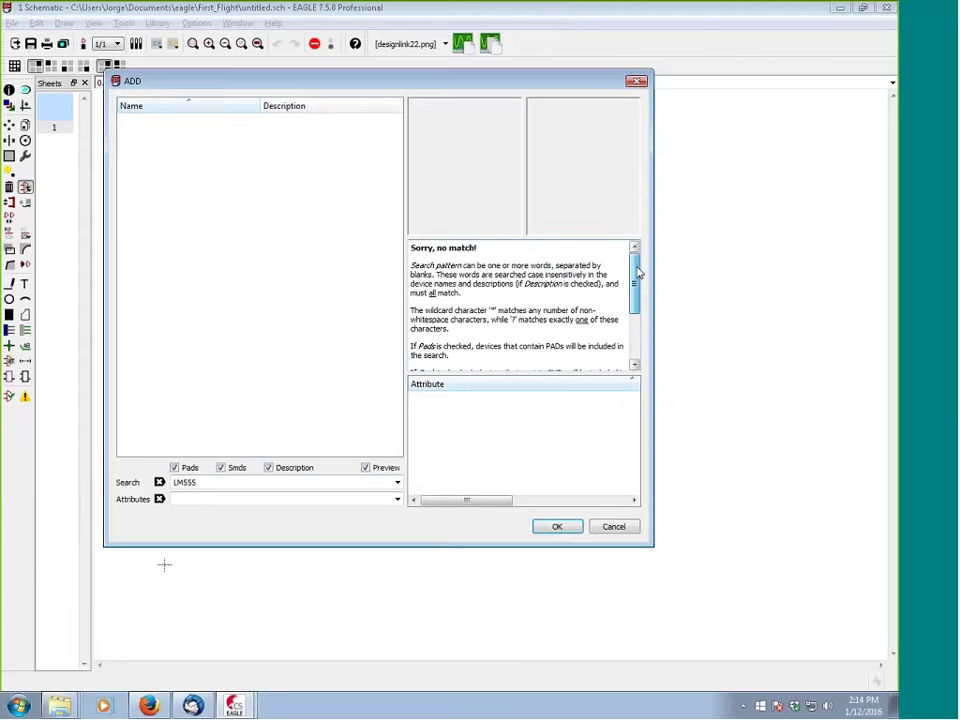
Search the libraries for LM555? and preview the LM555D and LM555N variants of the timer
left_click(206, 482)
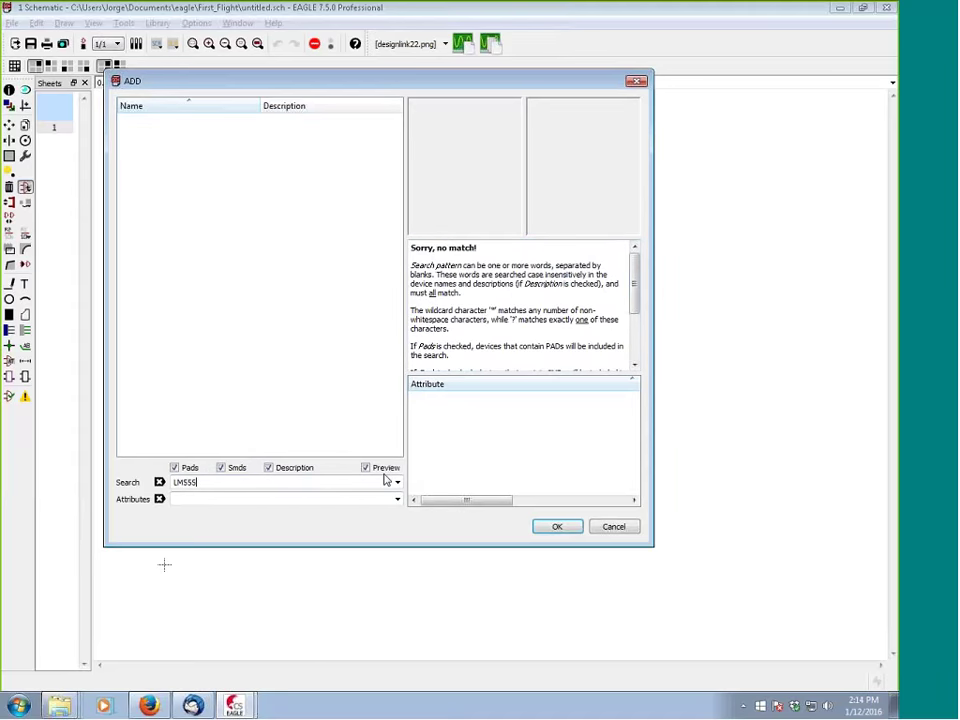
type("?")
key("Return")
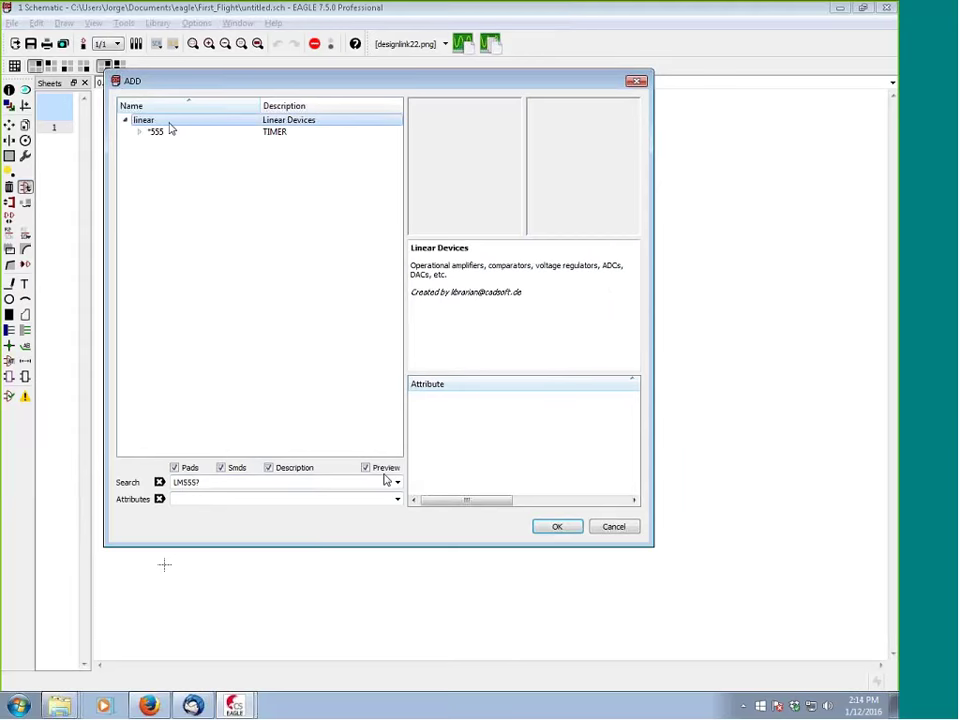
double_click(145, 132)
left_click(178, 144)
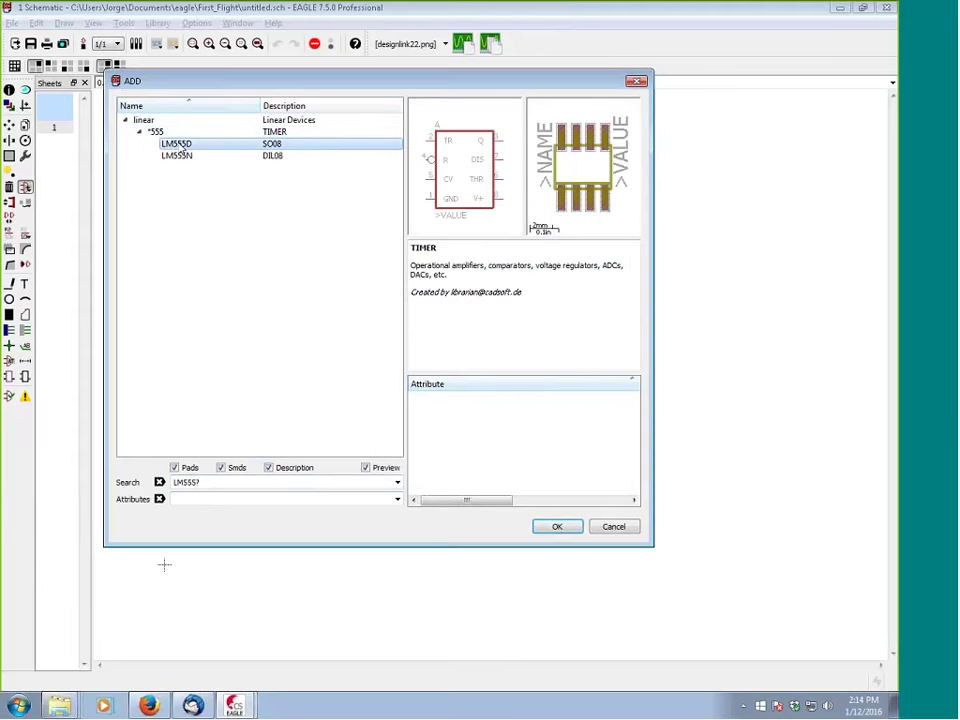
left_click(180, 158)
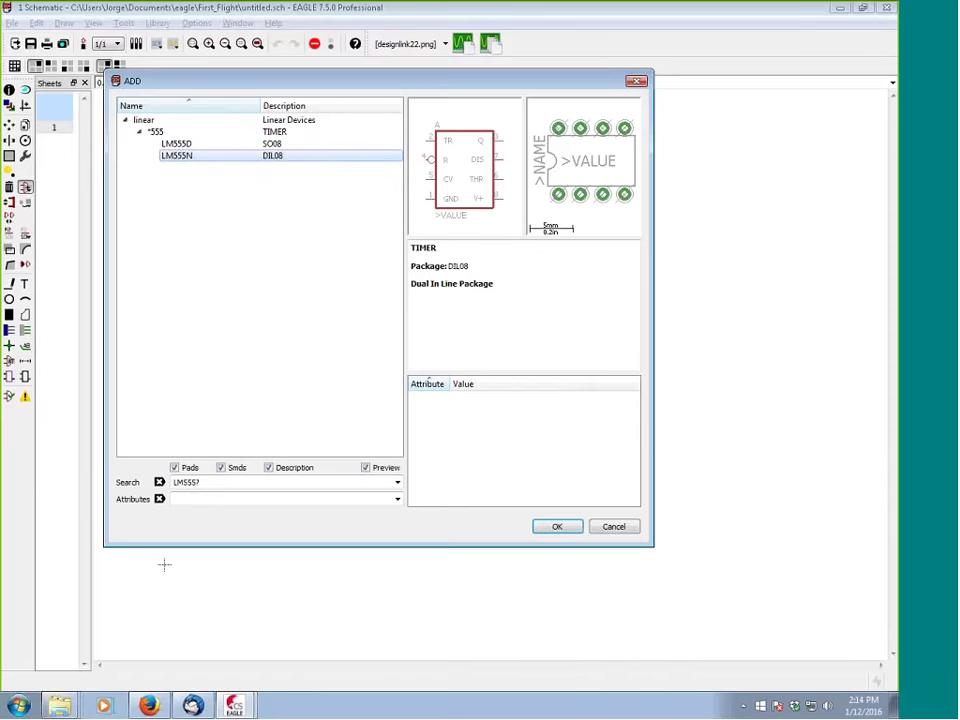
Broaden the library search to *555?, expand the *555 timer in the linear library, and select the NE555D variant for preview
left_click(207, 481)
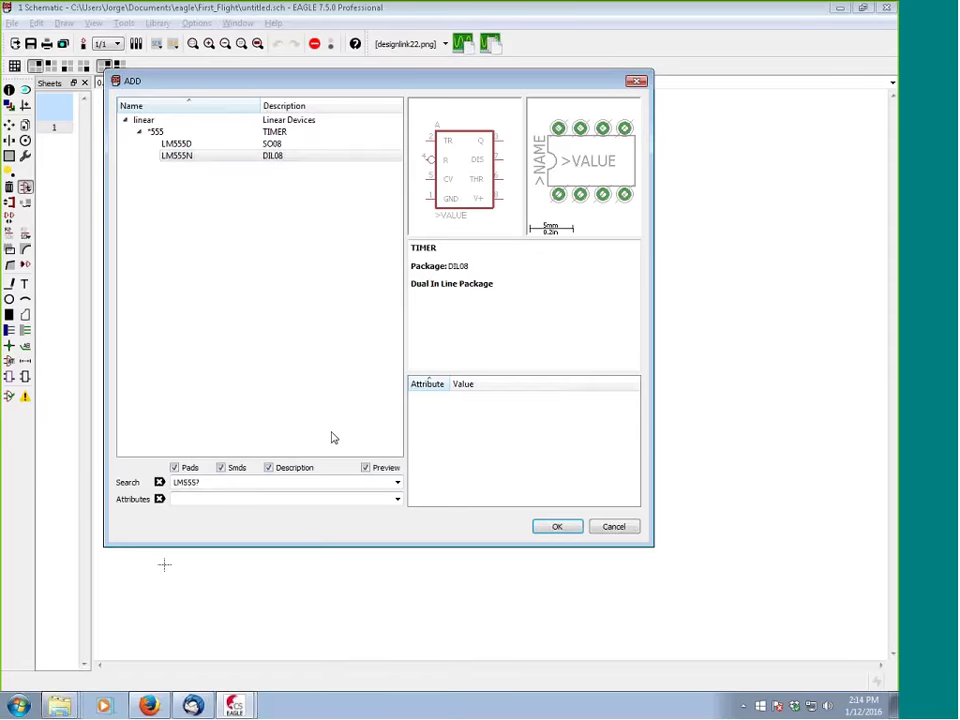
key("BackSpace")
key("BackSpace")
type("*")
key("Return")
key("Return")
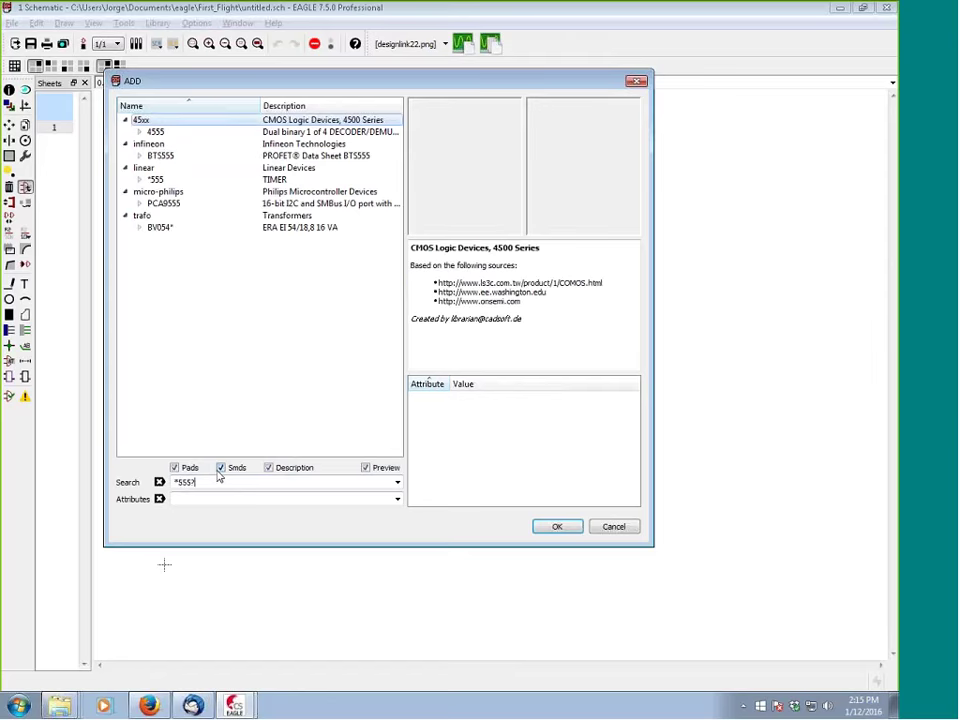
left_click(140, 180)
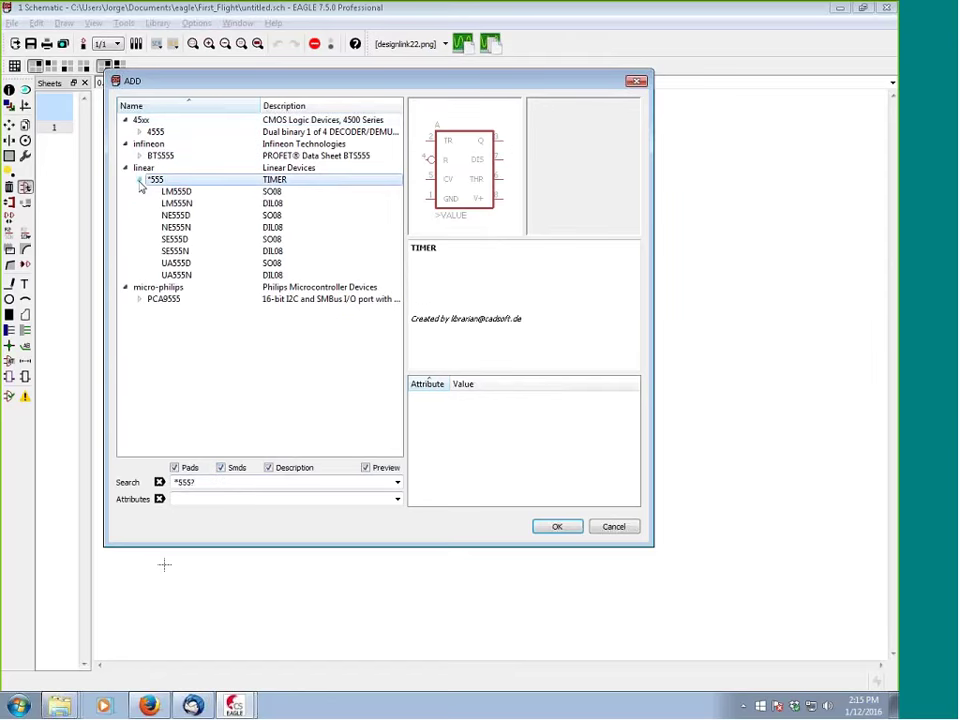
left_click(152, 191)
left_click(170, 215)
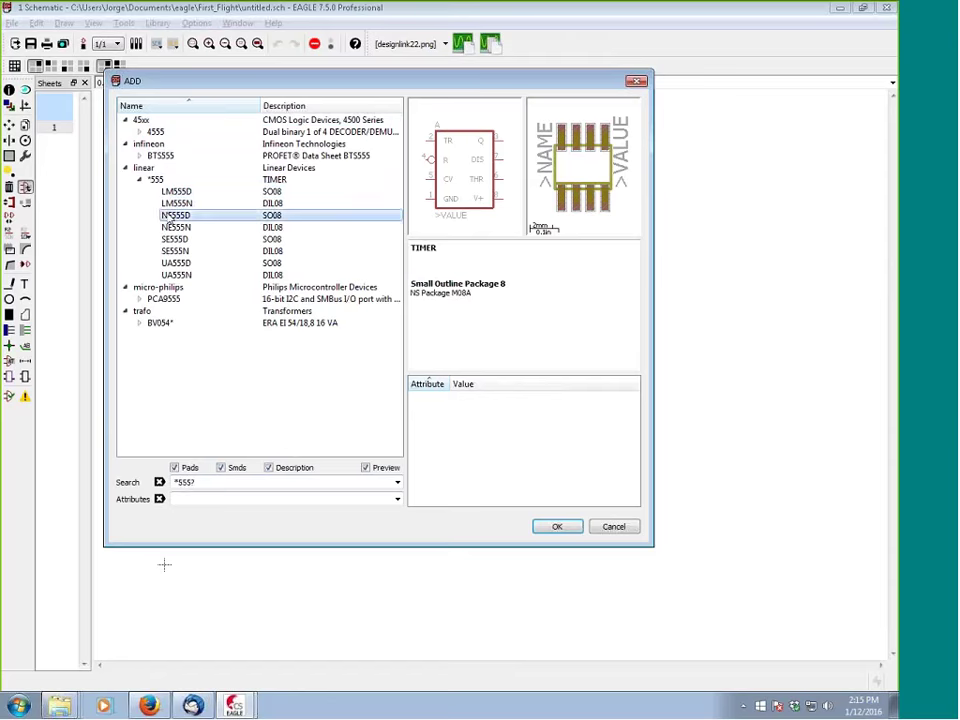
Examine the remaining *555? matches, including the SE555D and UA555N timers, the PCA9555N I/O port and the BV054* transformer, and close the search
left_click(180, 240)
left_click(172, 275)
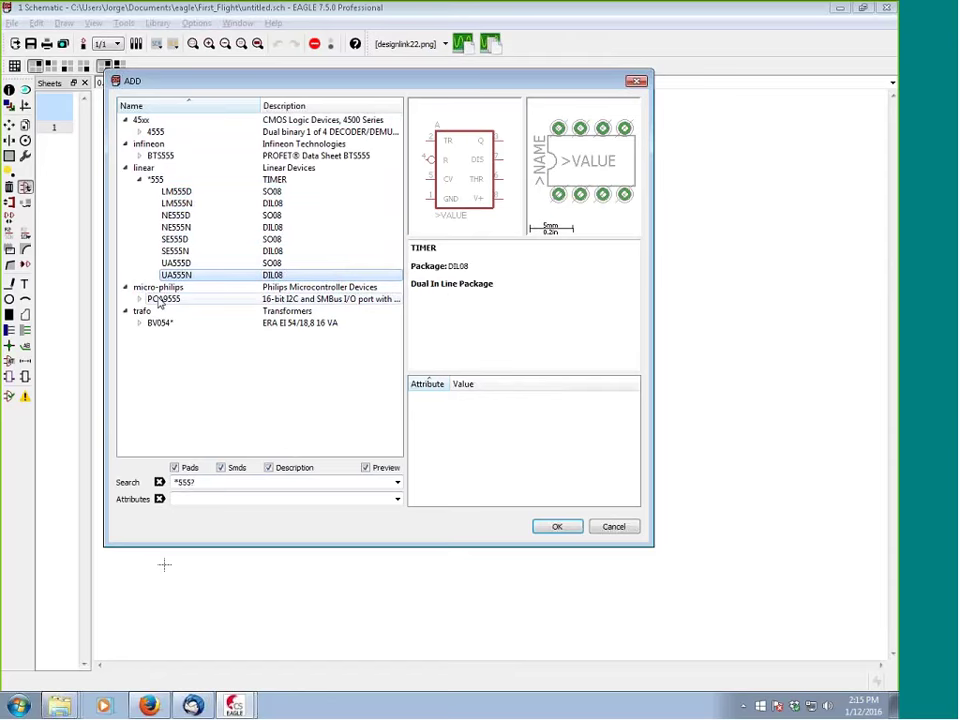
left_click(141, 300)
left_click(139, 299)
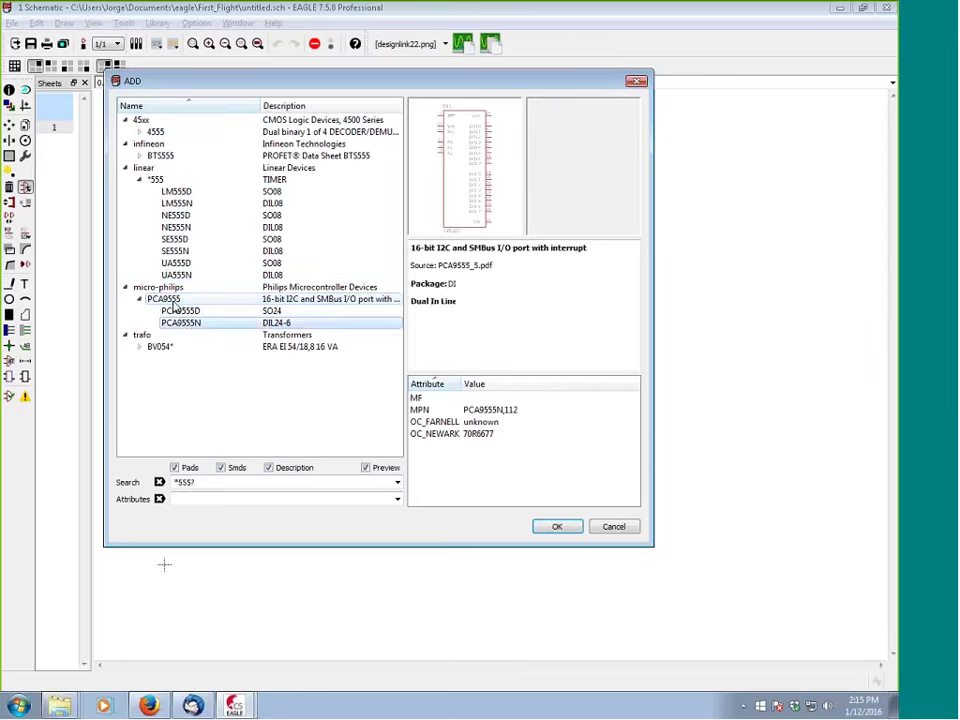
double_click(154, 348)
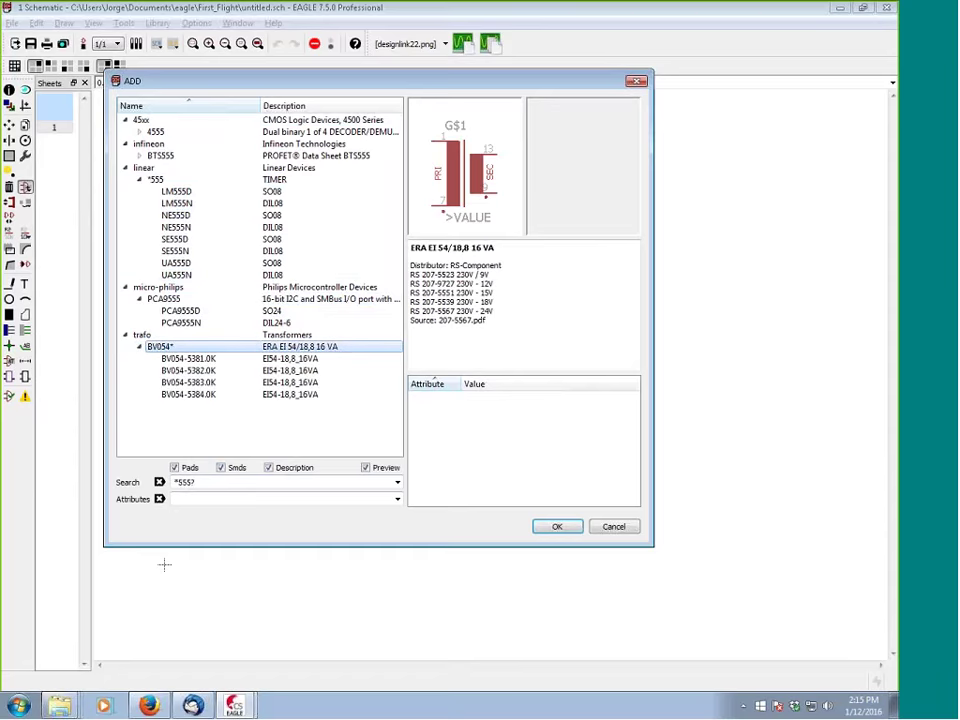
left_click(139, 347)
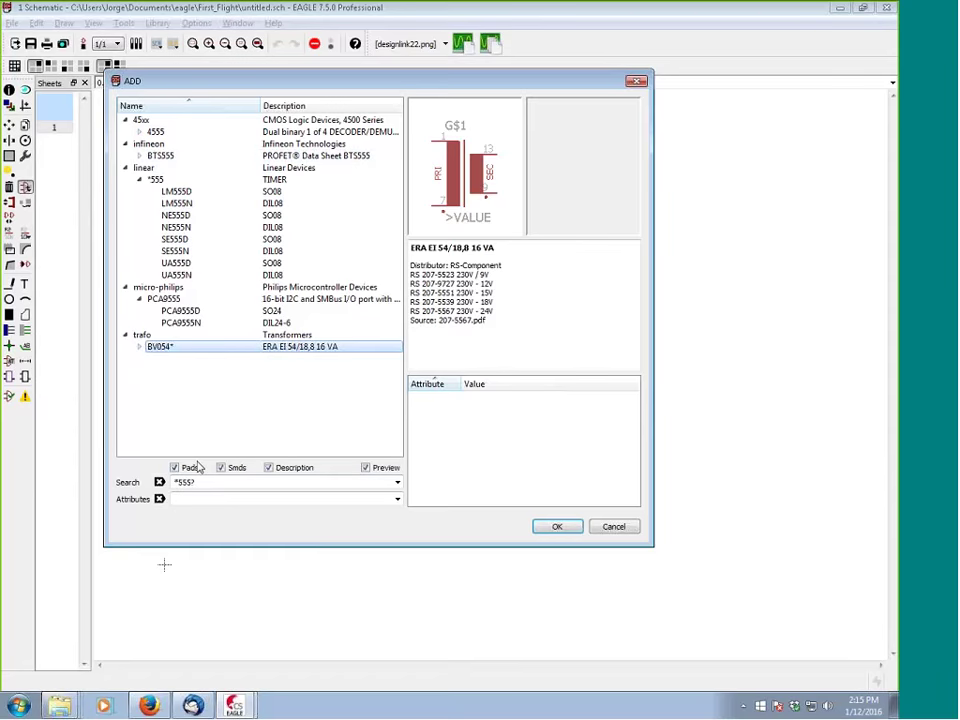
left_click(613, 526)
Restart the Add command and clear the *555? search so that all component libraries are listed
left_click(29, 251)
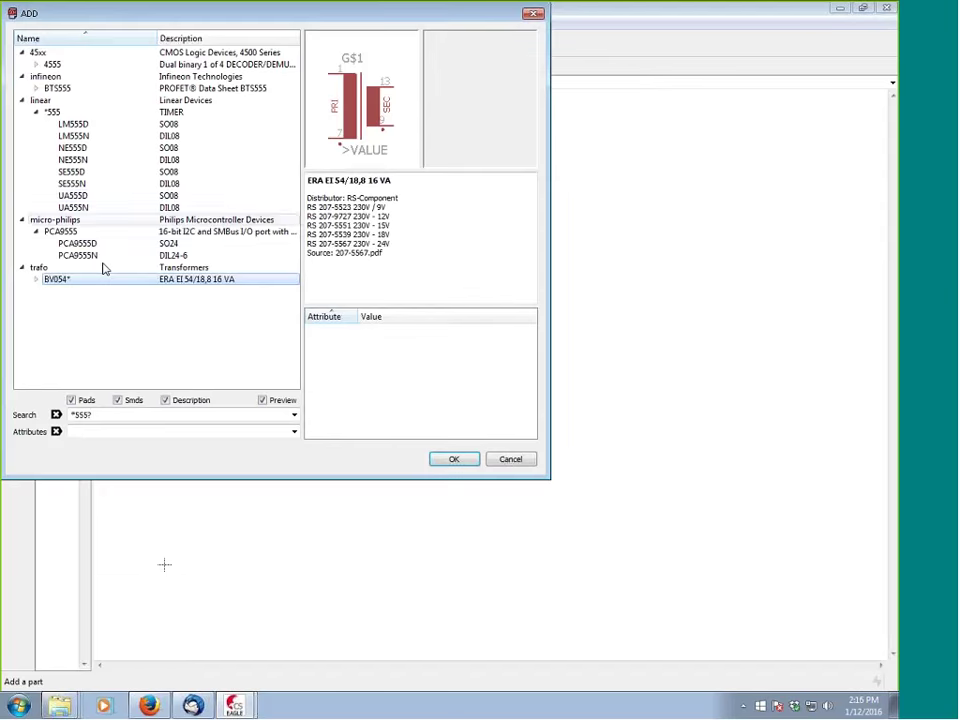
key("BackSpace")
key("BackSpace")
key("BackSpace")
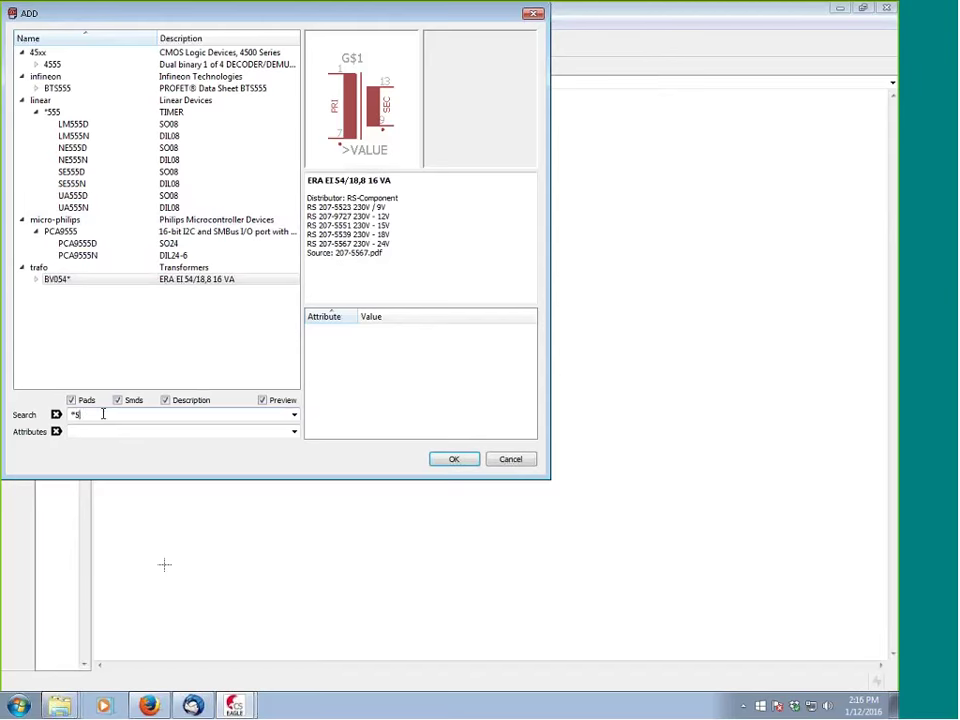
key("BackSpace")
left_click(57, 415)
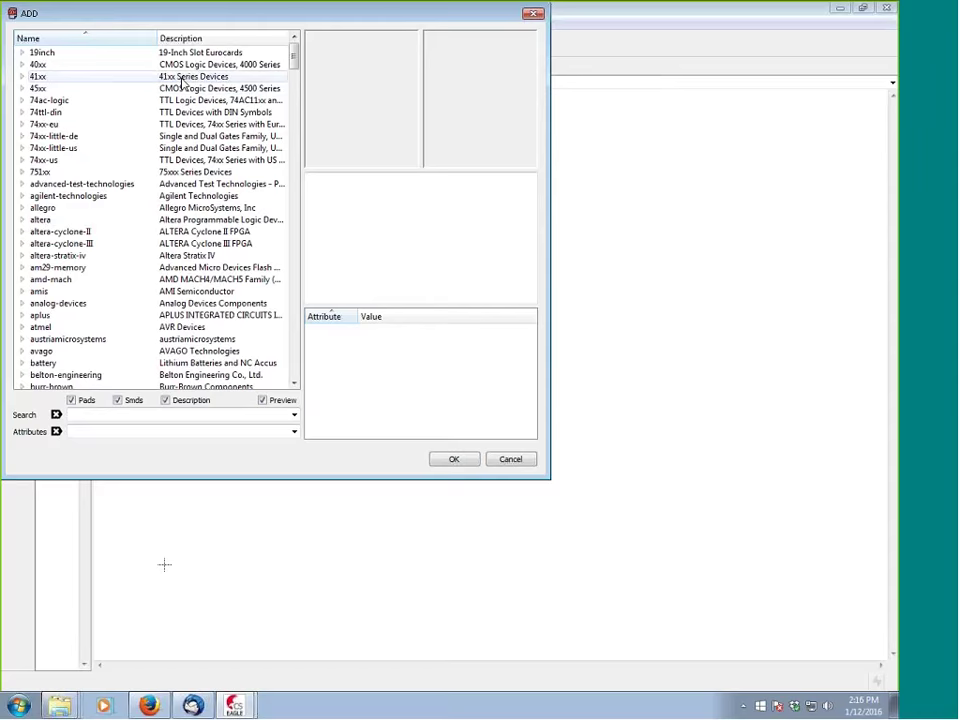
Place the LETTER_L landscape frame from the frames library at the schematic's origin and end the Add command
left_click_drag(296, 60, 302, 186)
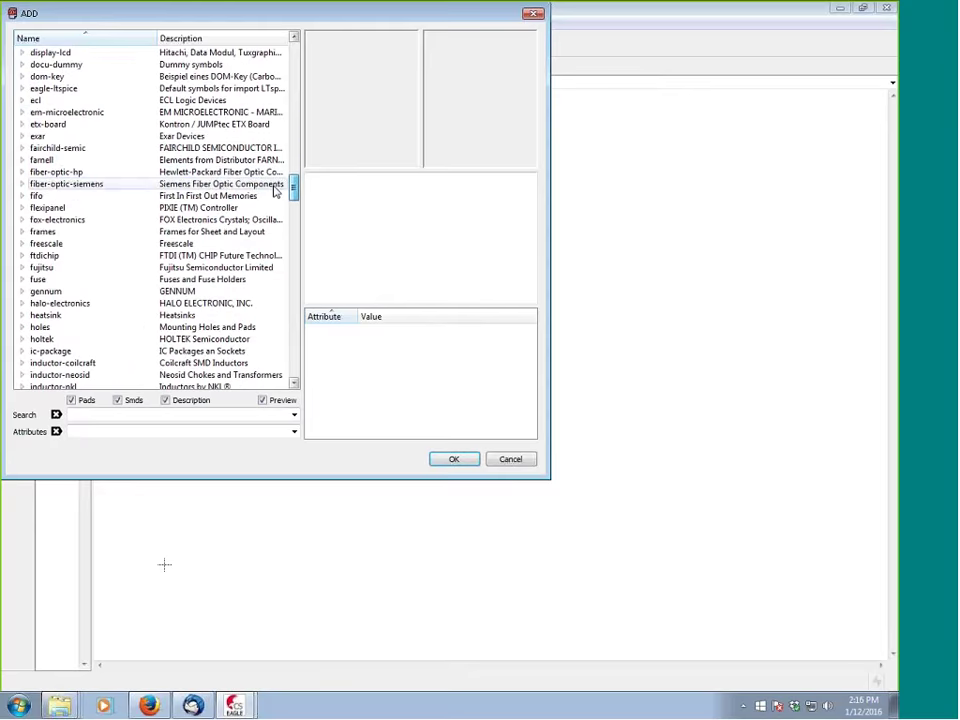
left_click(23, 233)
left_click(60, 64)
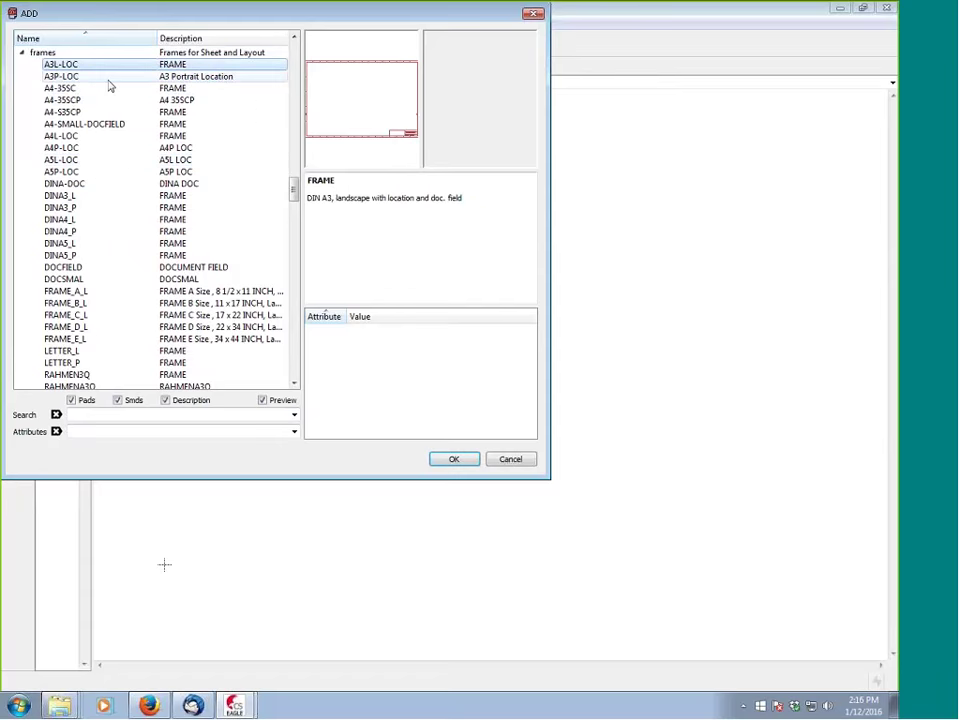
left_click(95, 352)
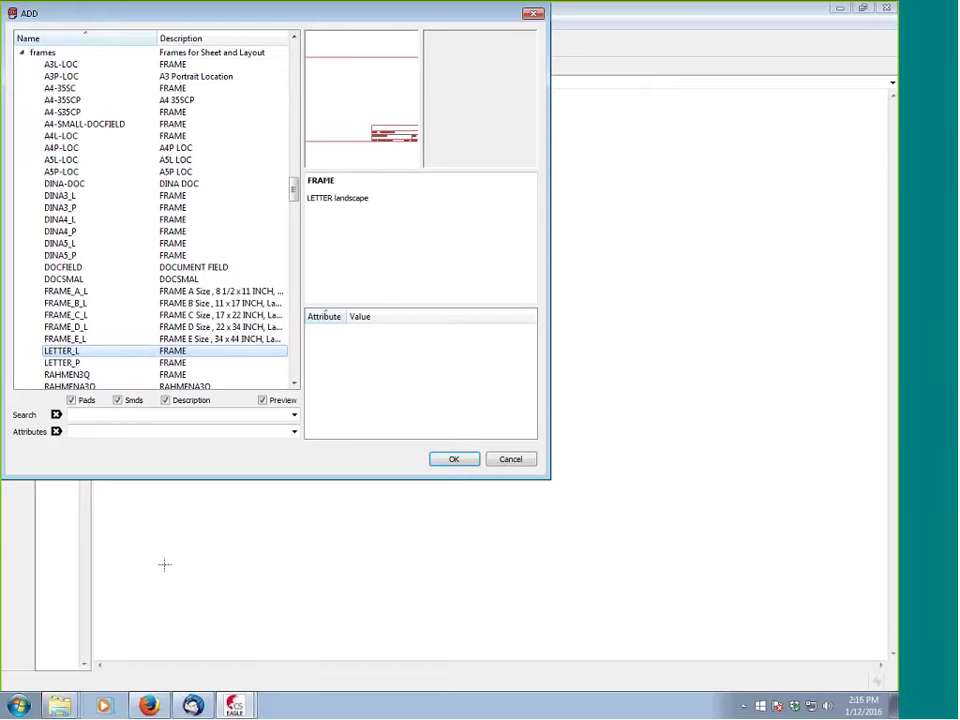
left_click(453, 459)
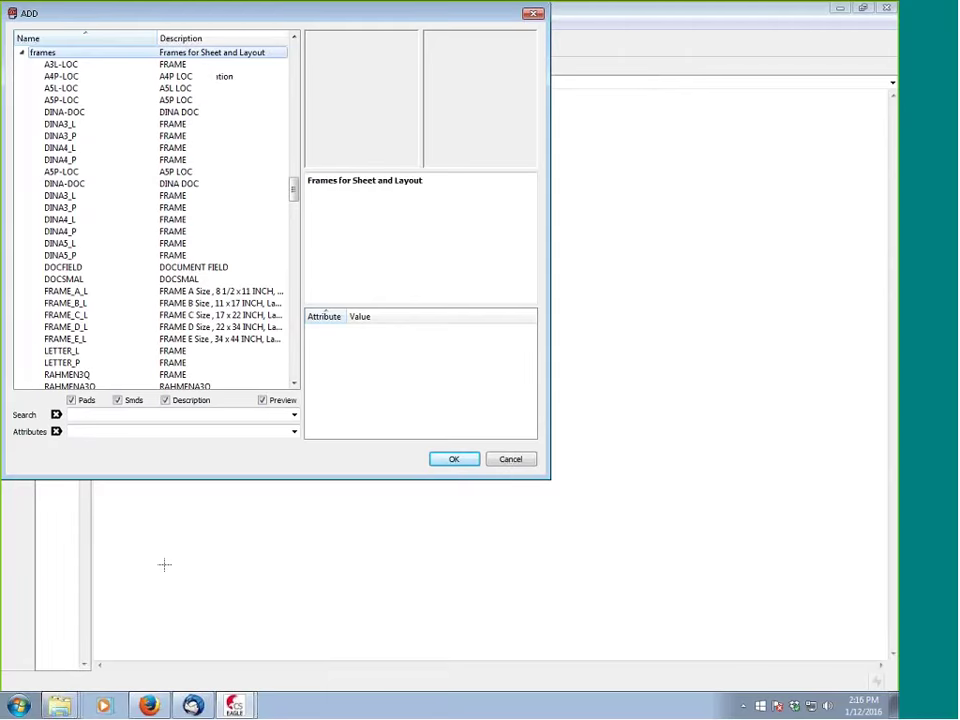
left_click(82, 280)
double_click(82, 280)
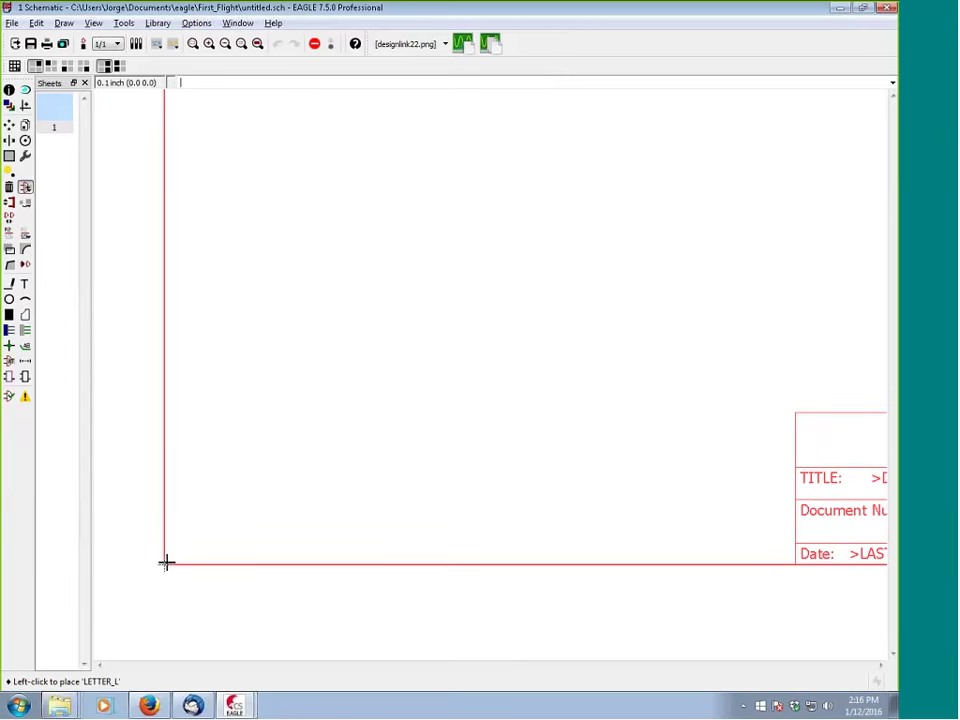
left_click(166, 563)
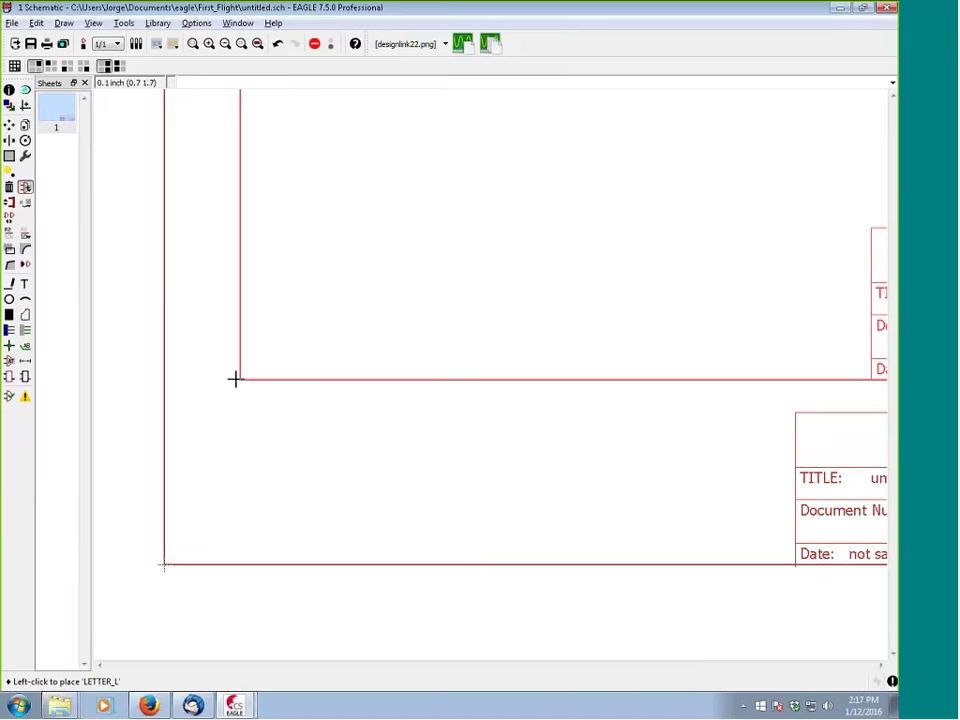
key("Escape")
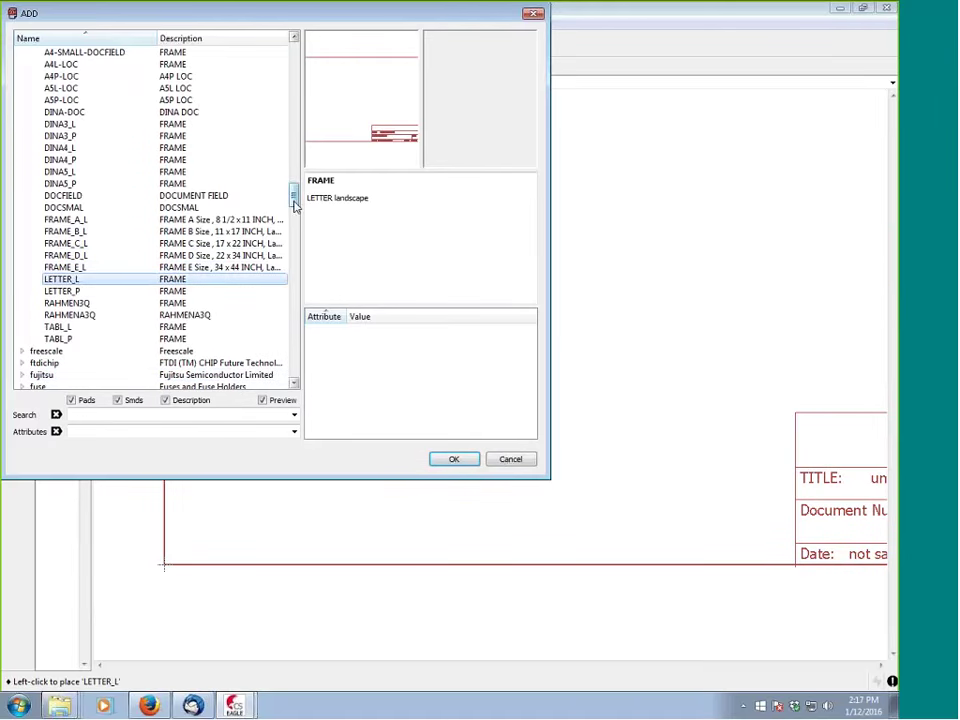
left_click(510, 459)
View the placed frame by zooming and panning around the sheet, and fit the whole drawing in the view
scroll(538, 399, "down", 3)
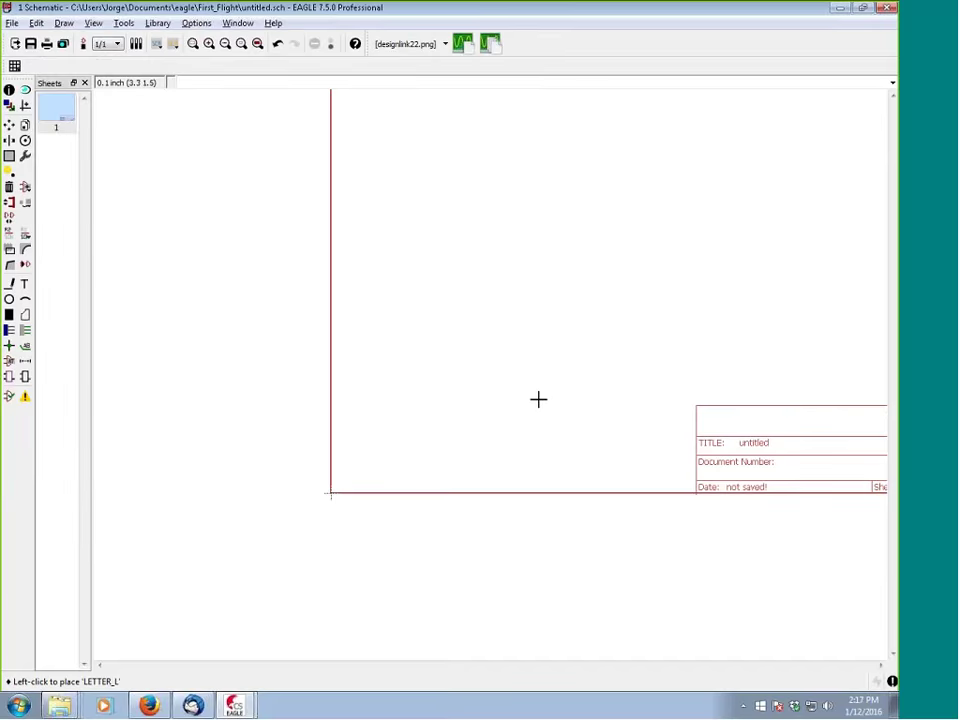
middle_click_drag(452, 373, 390, 386)
scroll(546, 255, "down", 1)
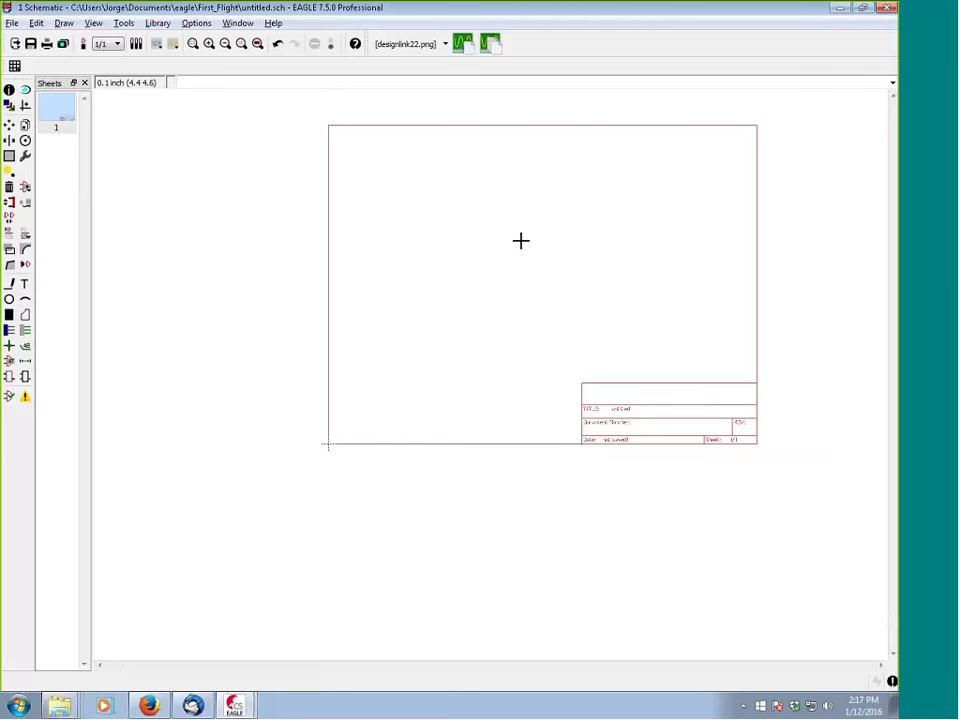
scroll(521, 289, "up", 3)
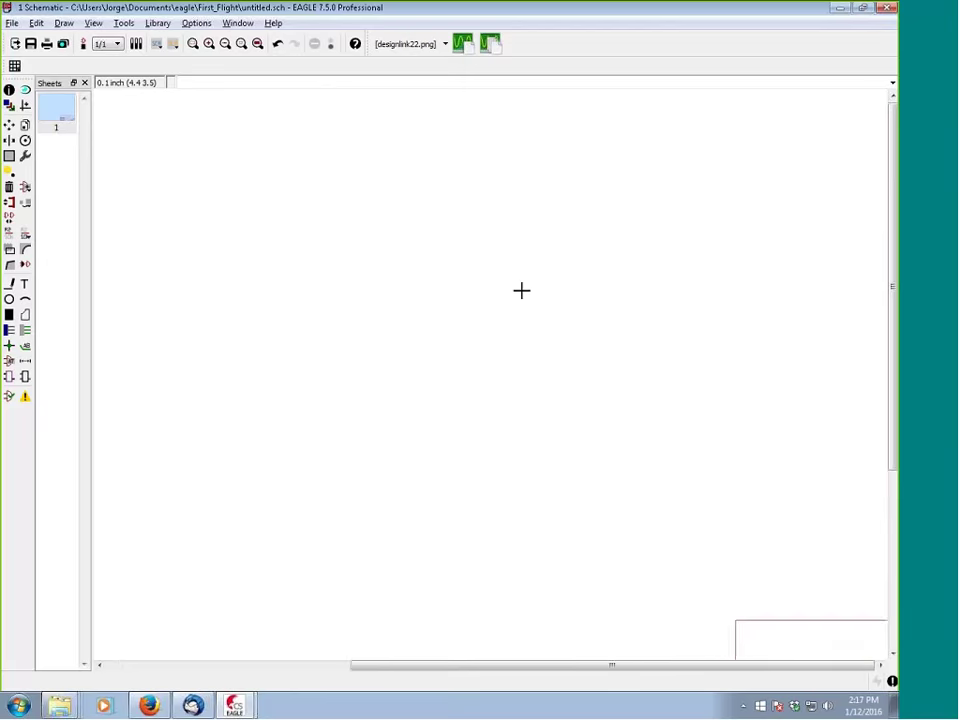
scroll(521, 289, "down", 5)
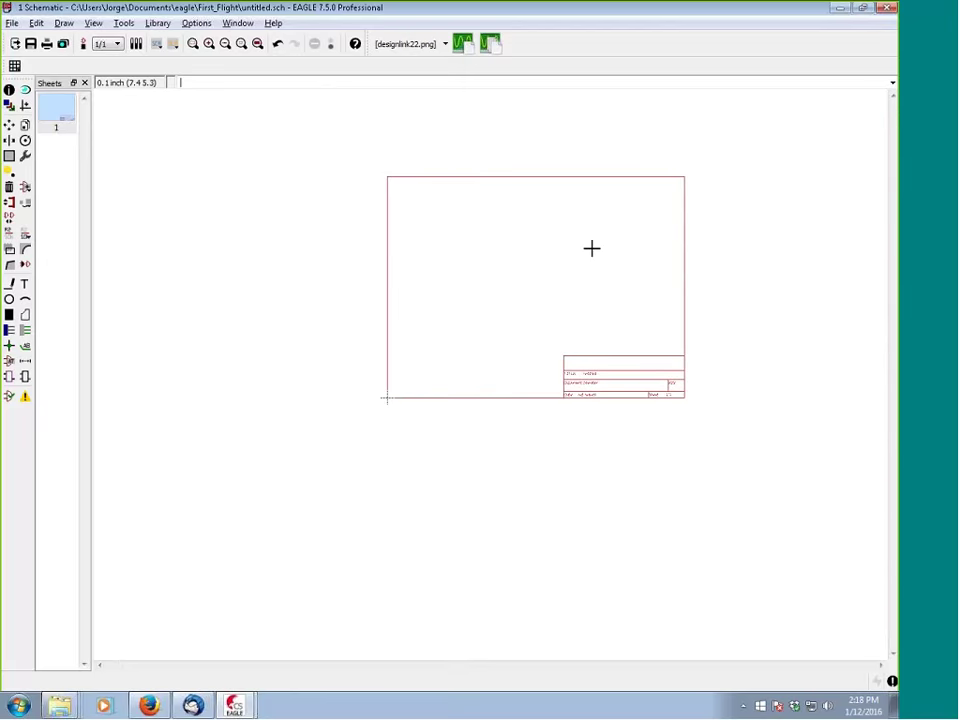
middle_click_drag(591, 248, 506, 330)
scroll(506, 330, "up", 1)
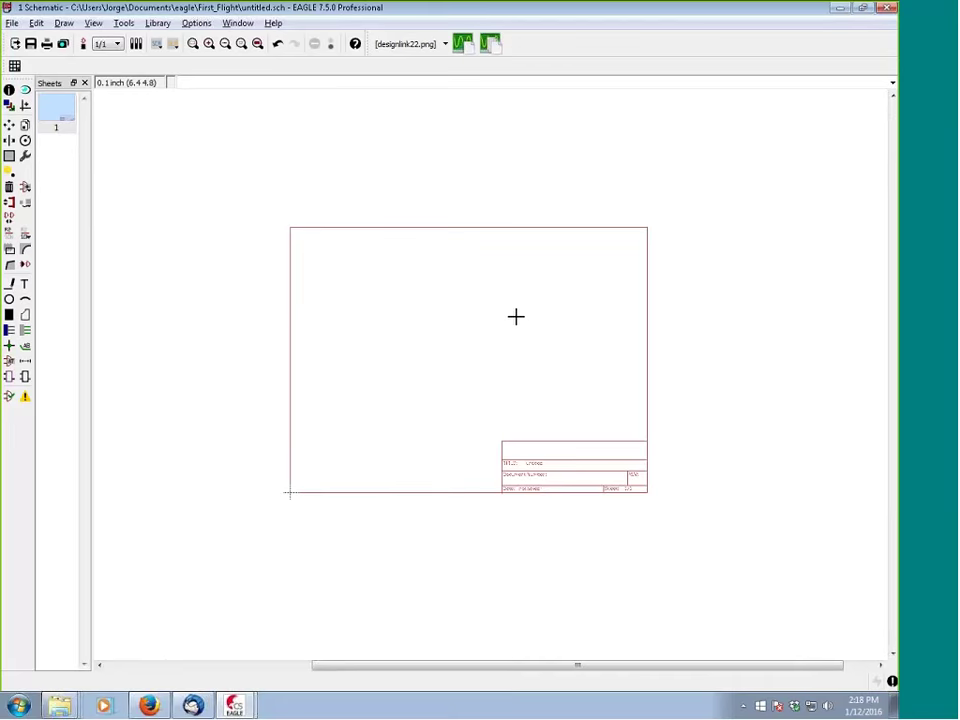
left_click(194, 45)
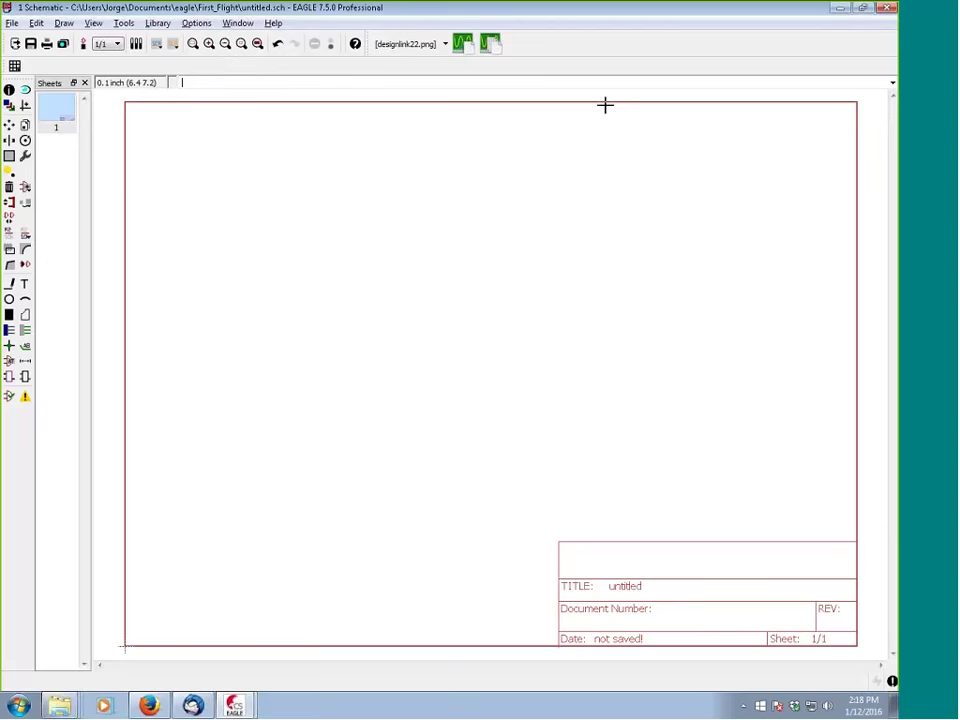
Collapse the frames library in the Add dialog's component list and leave the dialog without adding a part
left_click(25, 186)
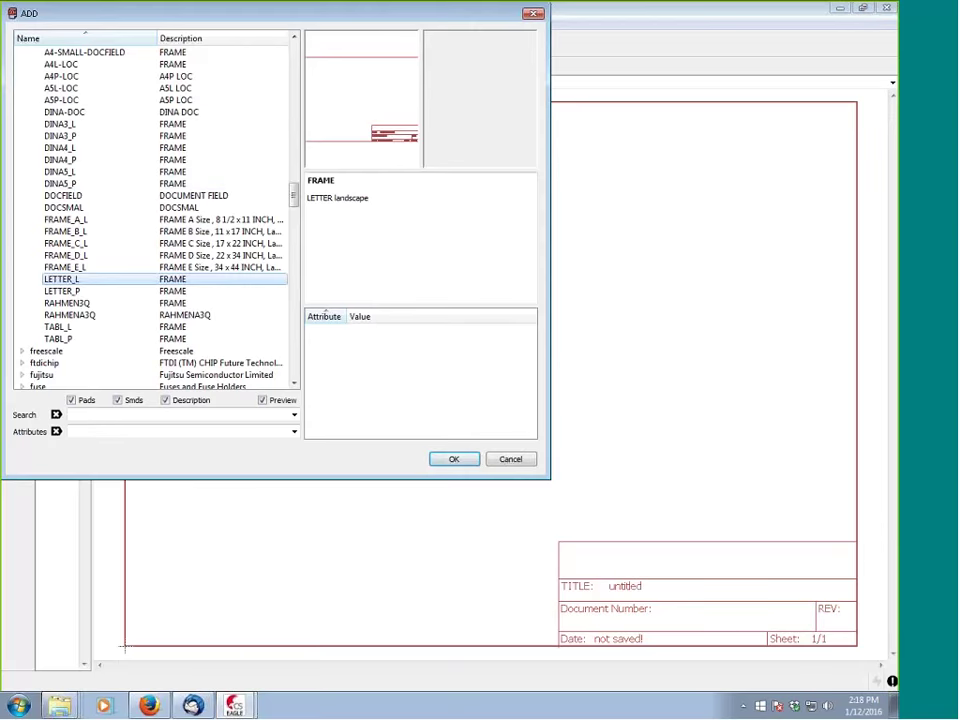
mouse_move(294, 194)
left_mouse_down()
mouse_move(296, 129)
mouse_move(293, 180)
left_mouse_up()
left_click(20, 173)
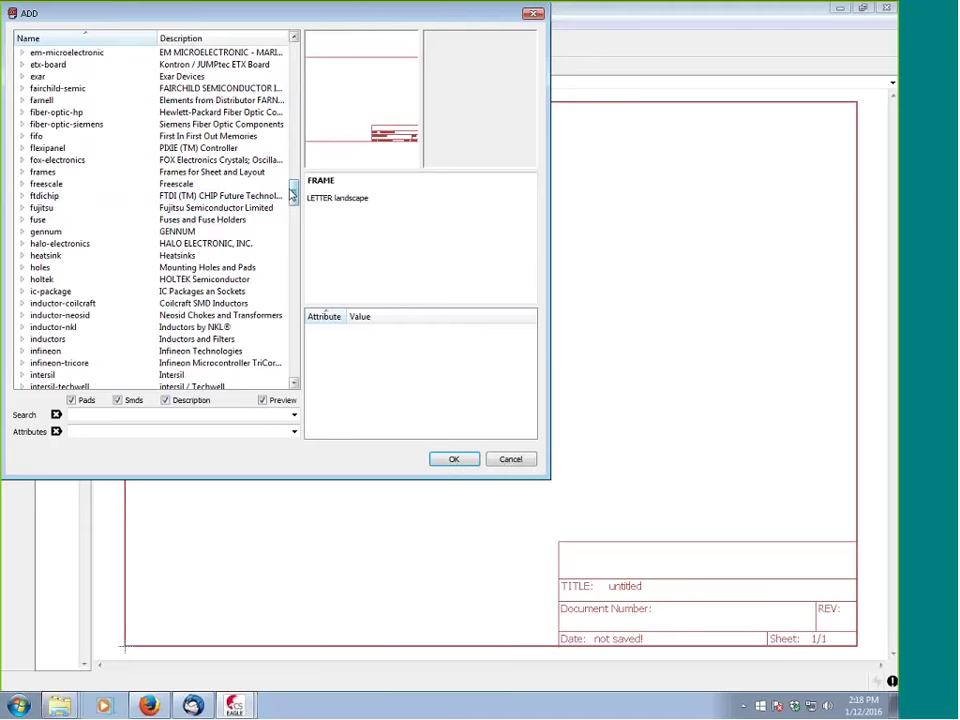
left_click(513, 459)
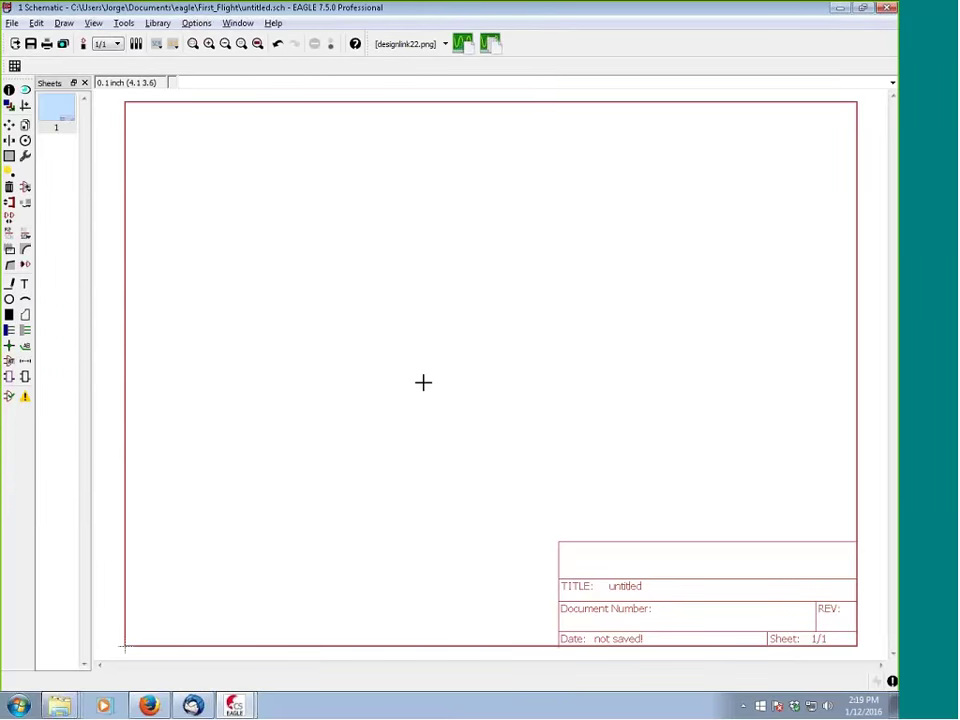
Switch to the Control Panel, expand the POV Project folder and select its POV.lbr library
mouse_move(238, 709)
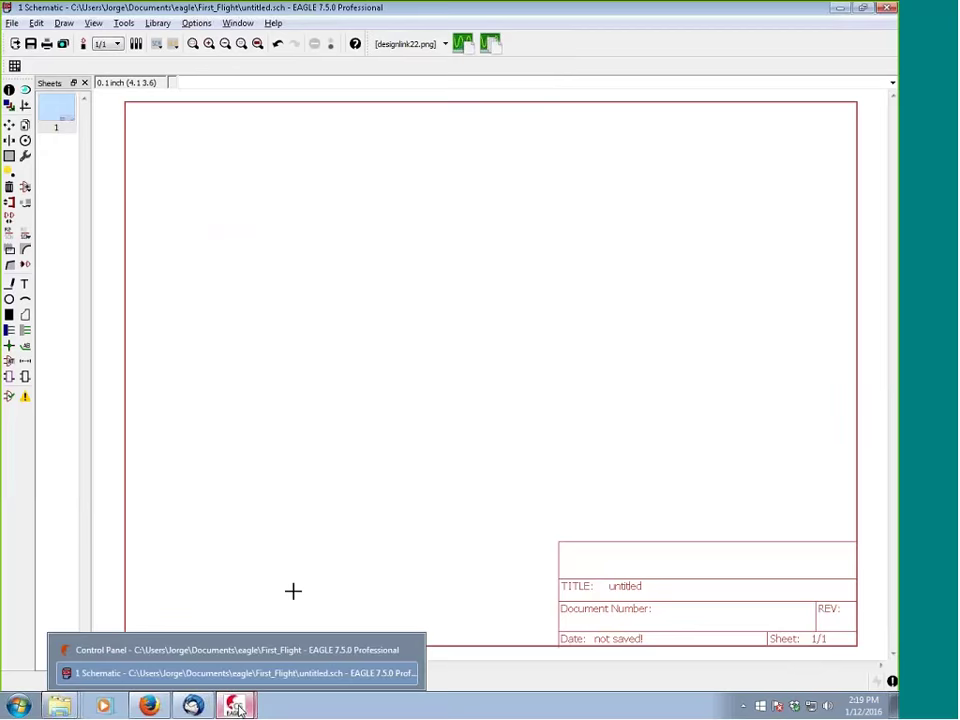
left_click(236, 652)
scroll(199, 230, "down", 1)
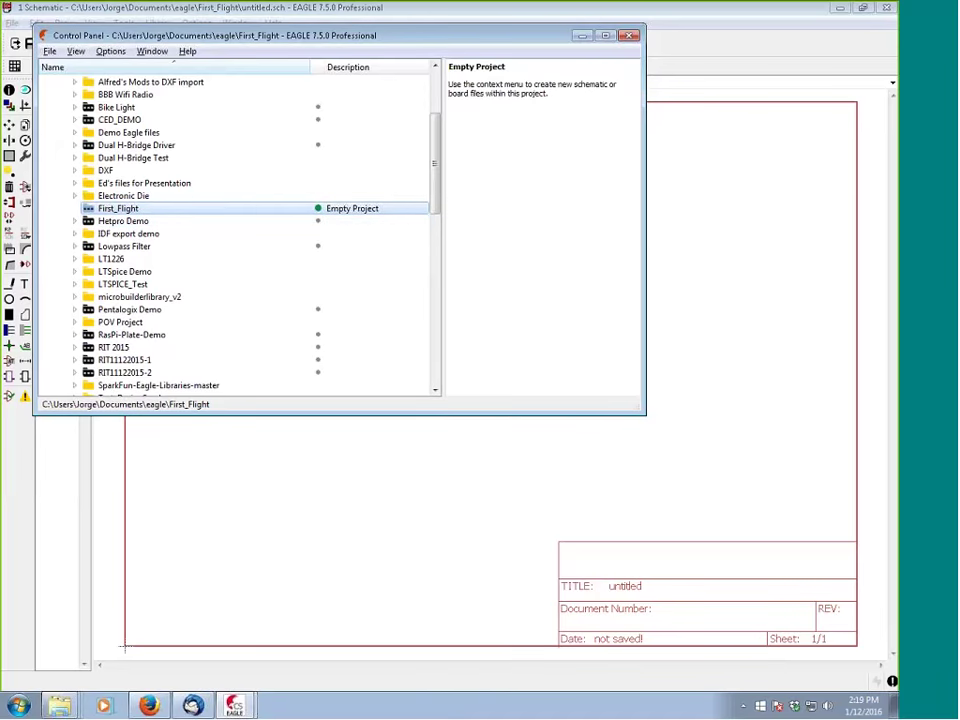
left_click(75, 324)
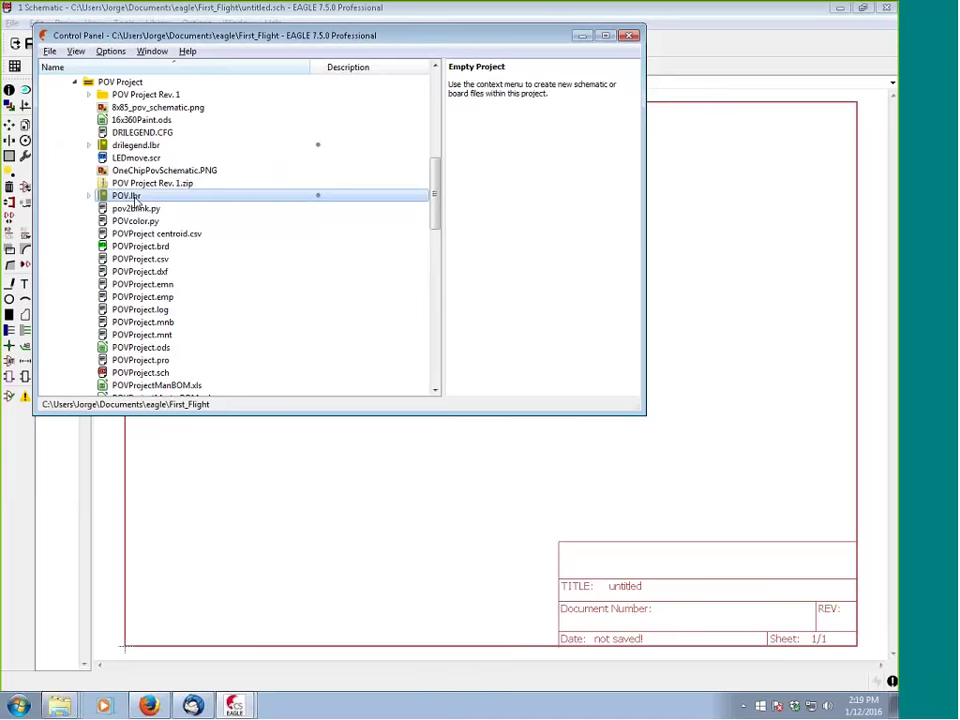
left_click(135, 197)
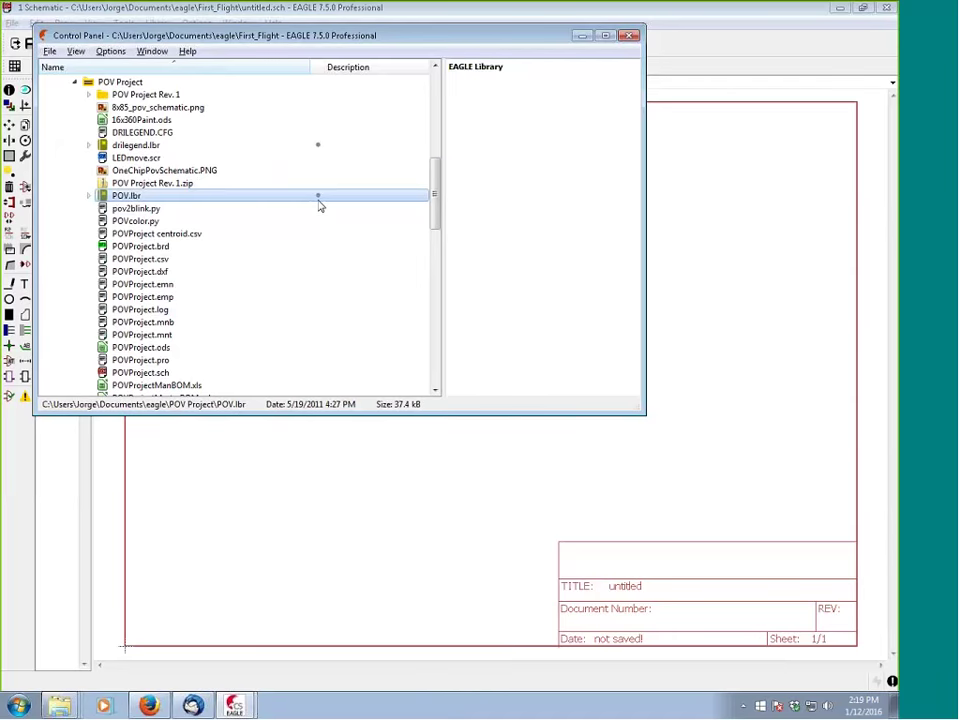
Toggle the use status of POV.lbr off and on, leaving the library in use
left_click(275, 172)
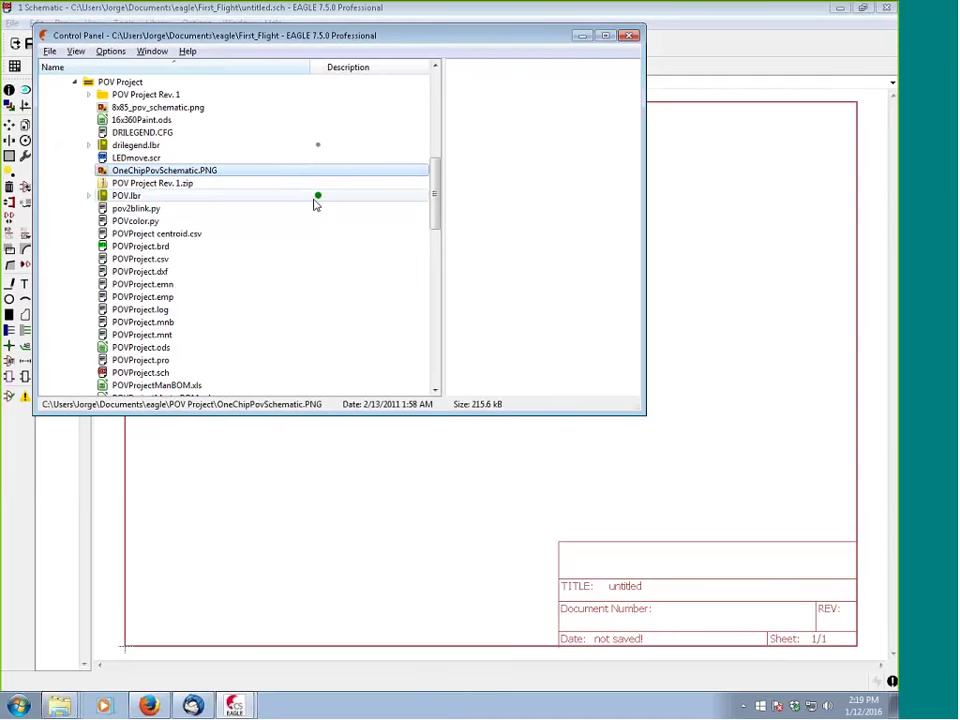
left_click(320, 199)
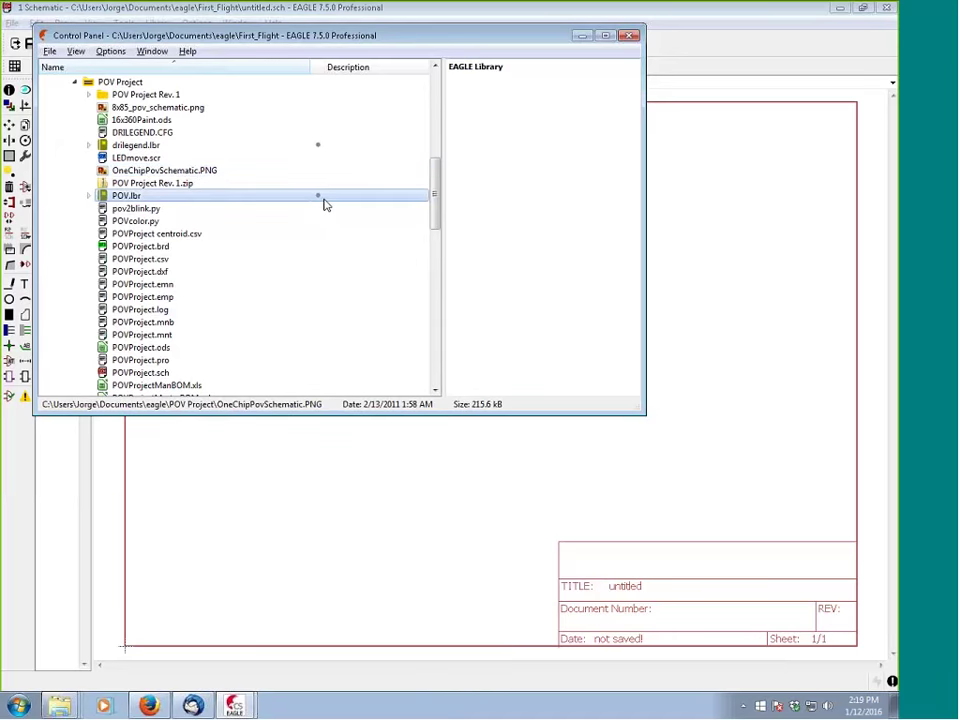
left_click(318, 195)
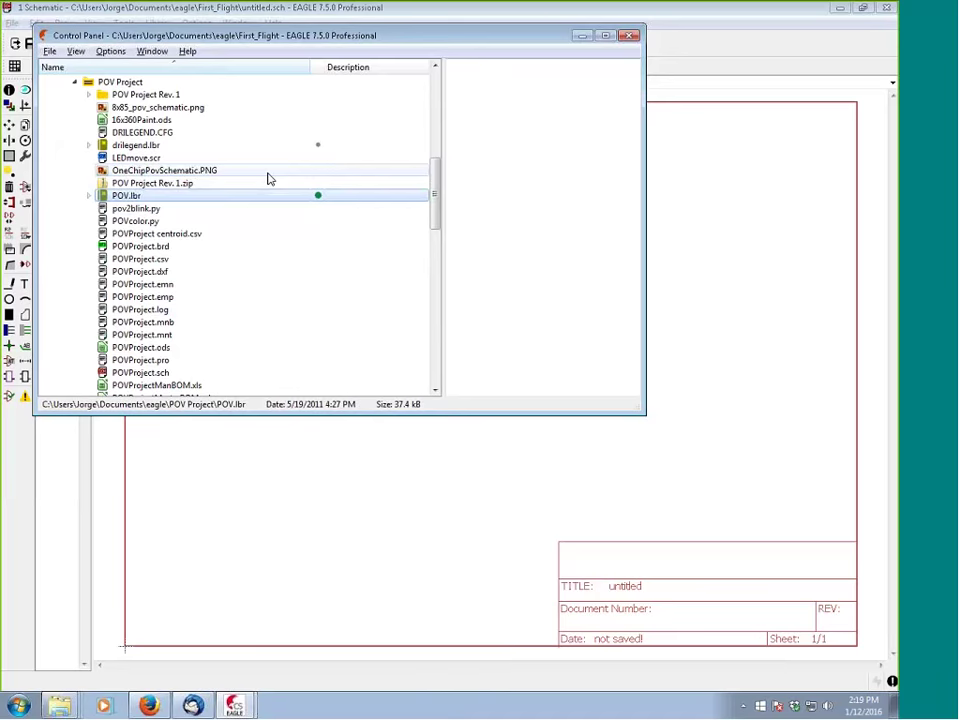
left_click(320, 198)
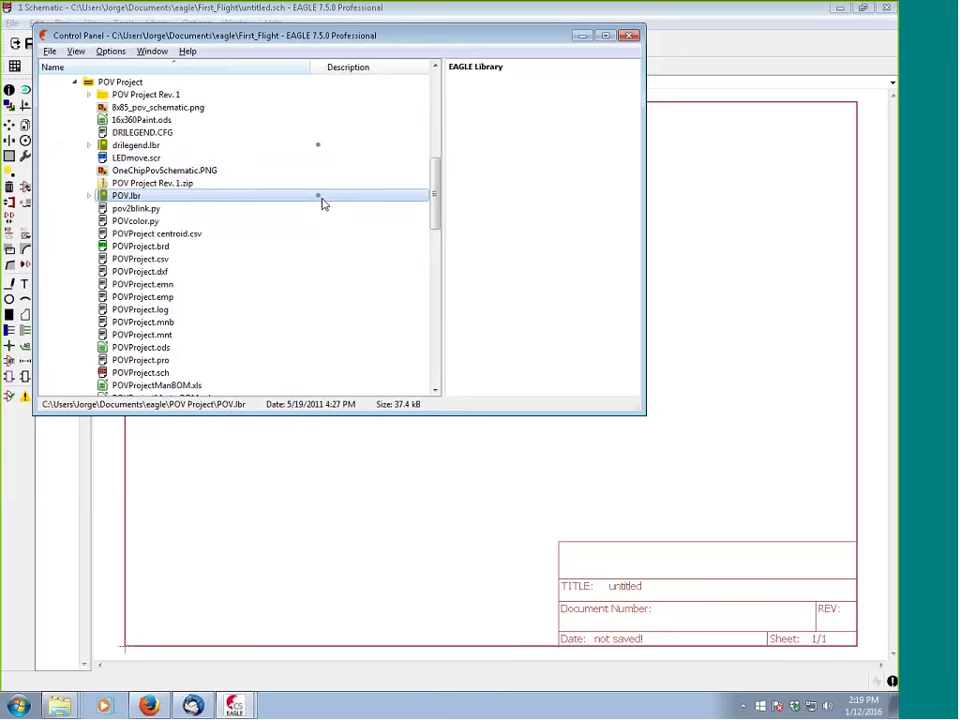
left_click(319, 196)
Collapse the POV Project folder in the Control Panel and minimize it to return to the schematic
scroll(433, 193, "up", 1)
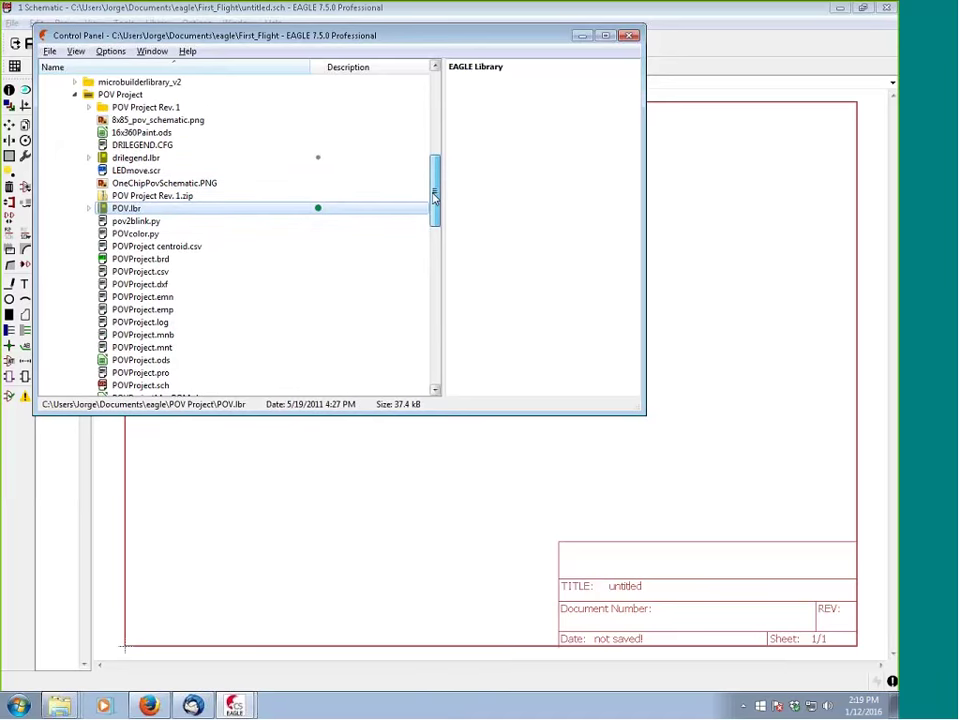
left_click(203, 209)
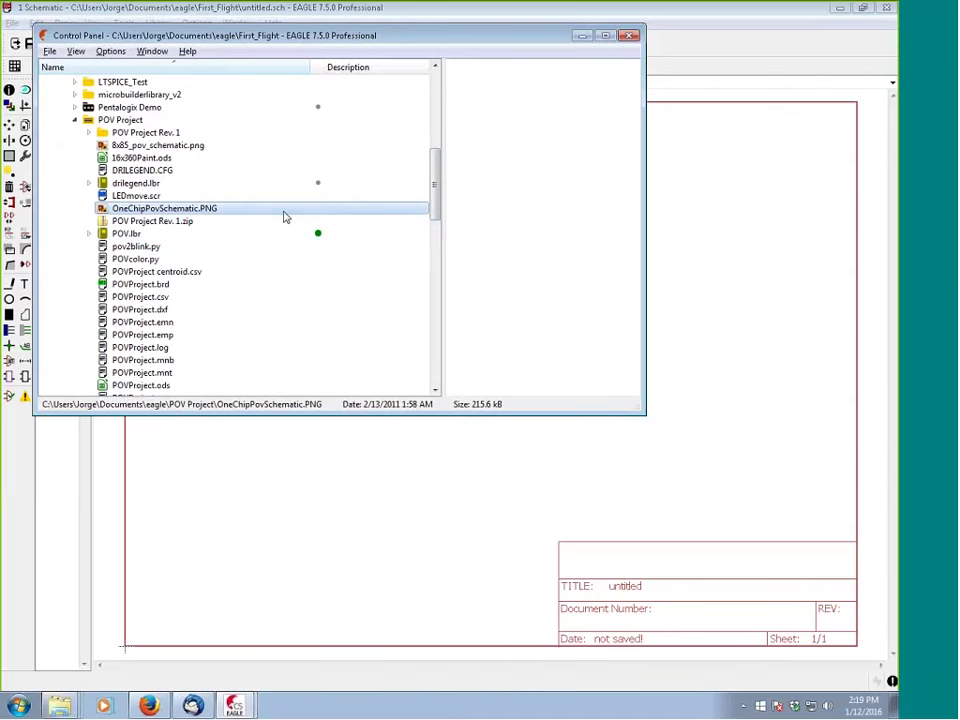
left_click(77, 120)
left_click(583, 36)
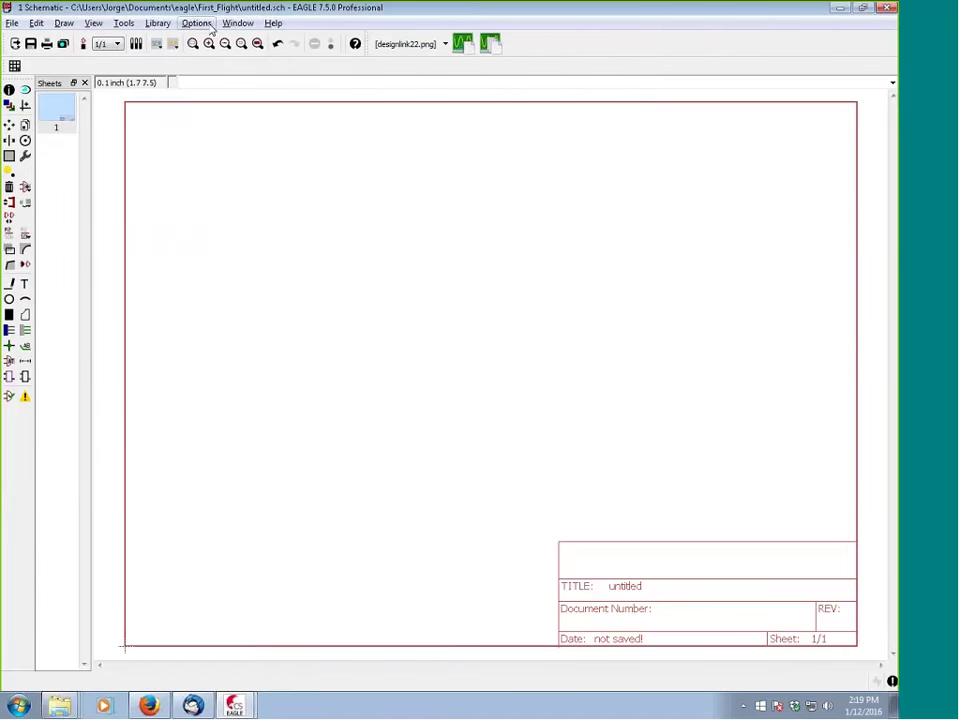
View the library files offered by the Use command and leave without loading one
left_click(208, 28)
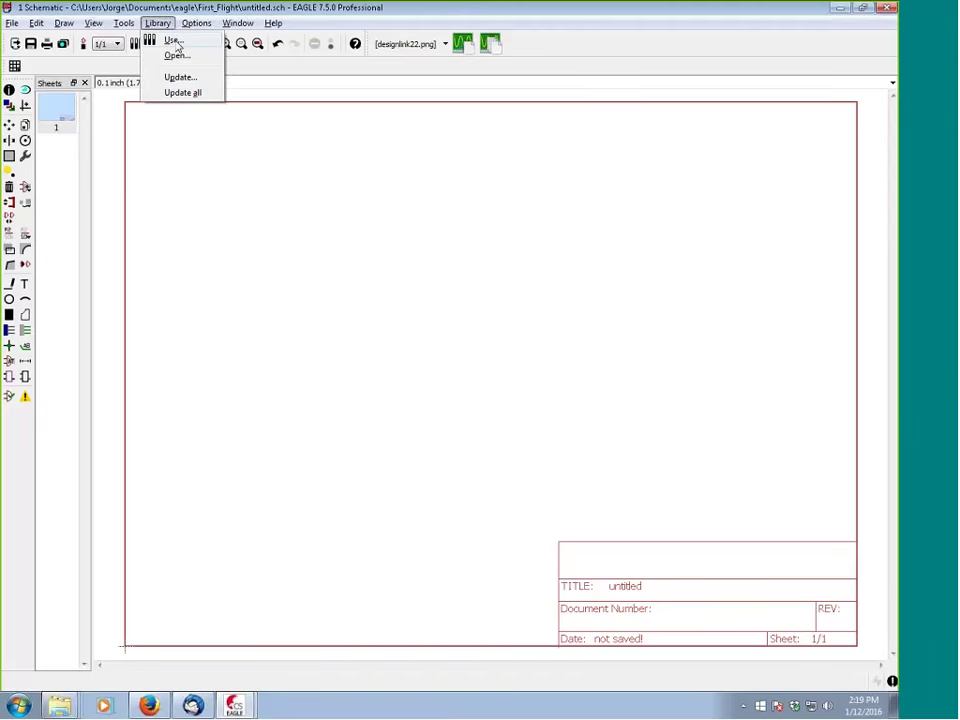
left_click(173, 41)
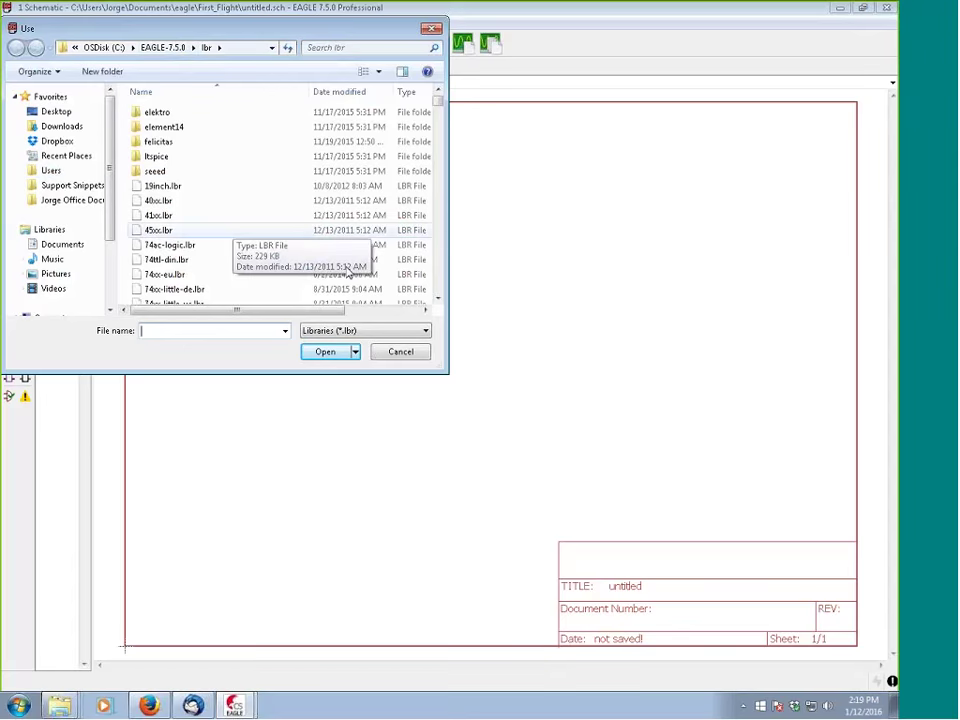
left_click(413, 353)
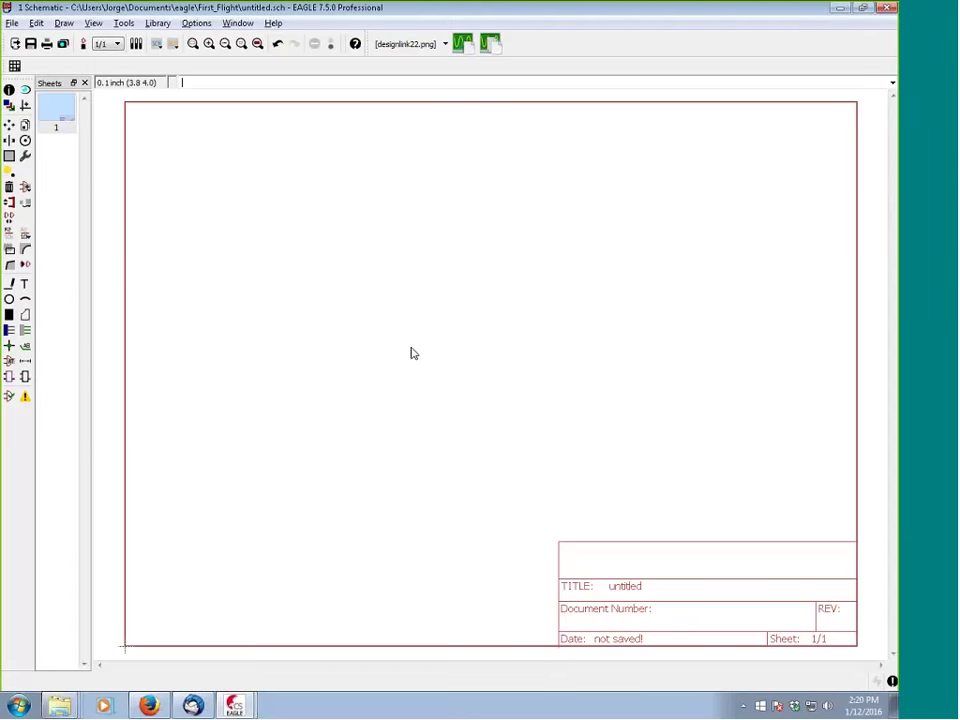
Add the PIC24F16KA102 from the POV library and place one in the upper middle of the frame
left_click(25, 188)
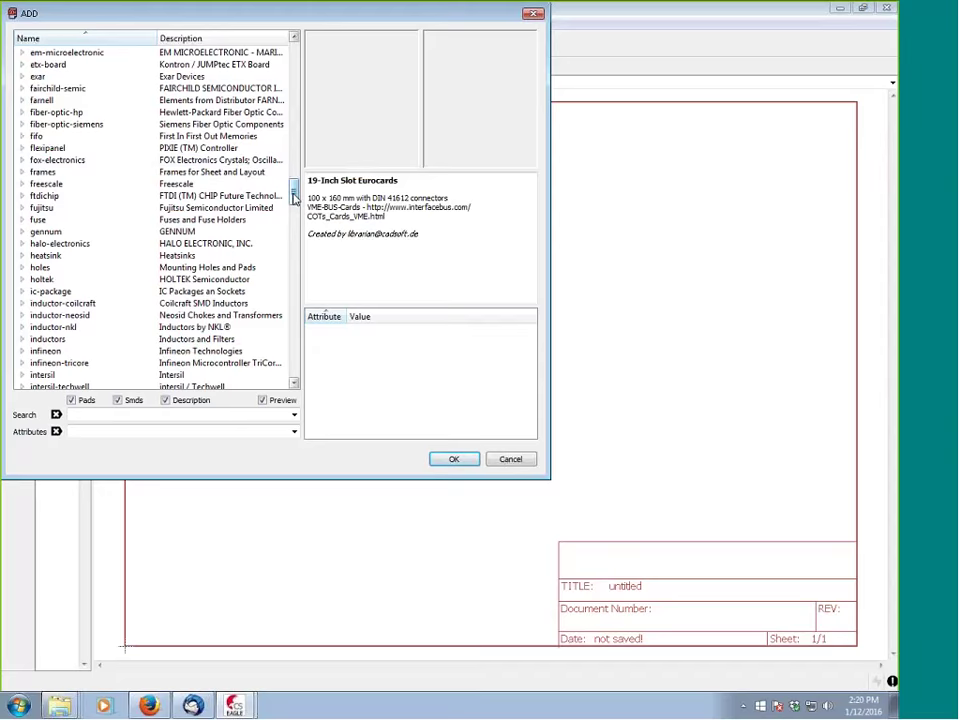
left_click_drag(294, 196, 328, 291)
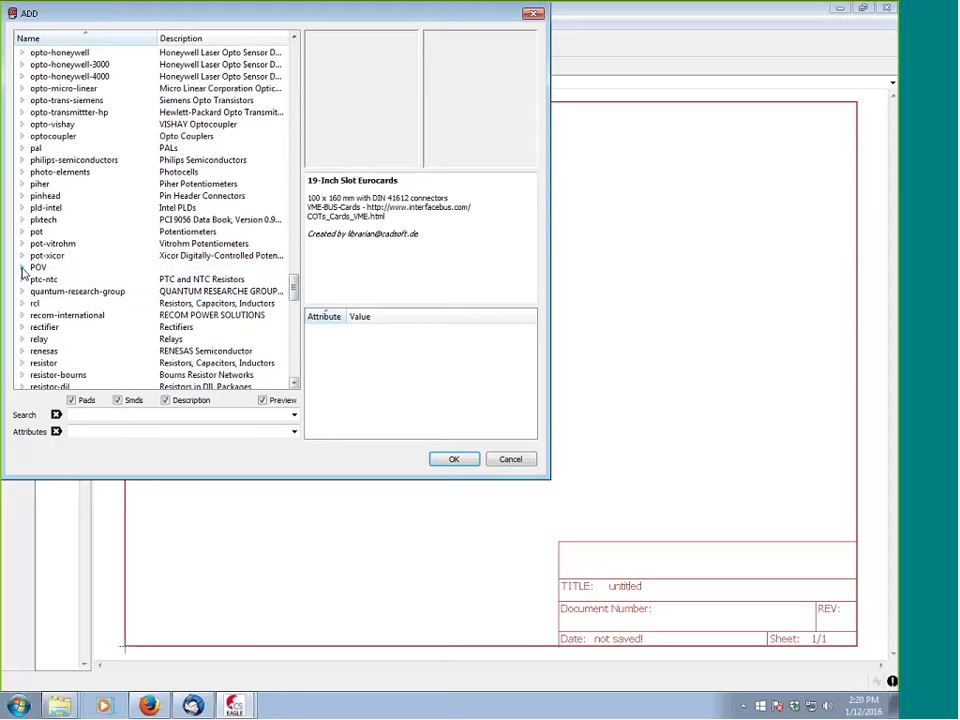
left_click(22, 268)
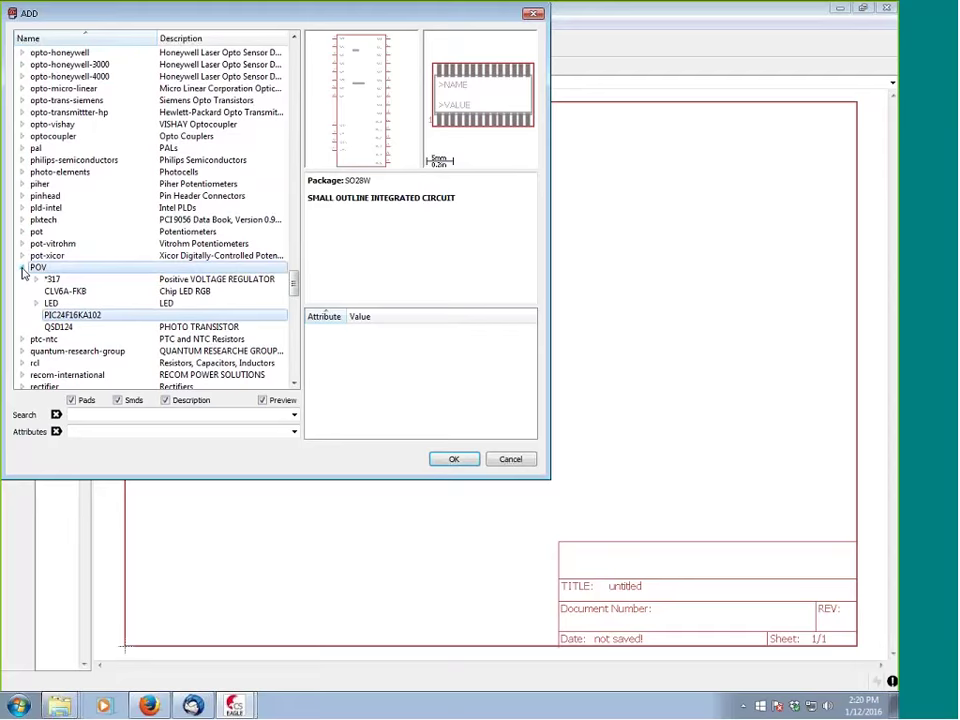
left_click(454, 459)
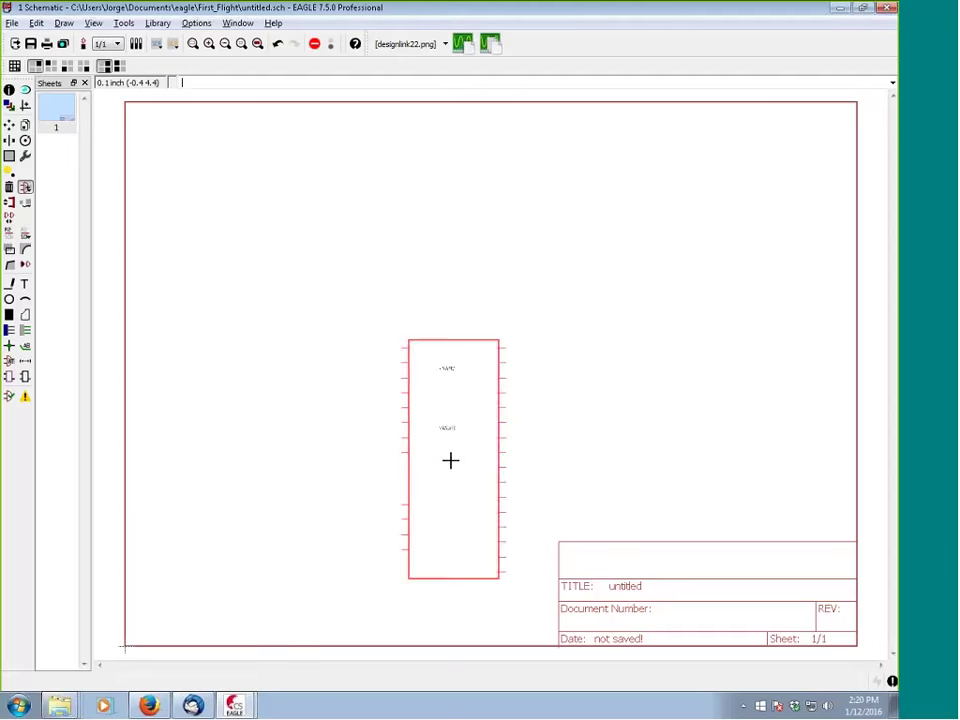
left_click(416, 318)
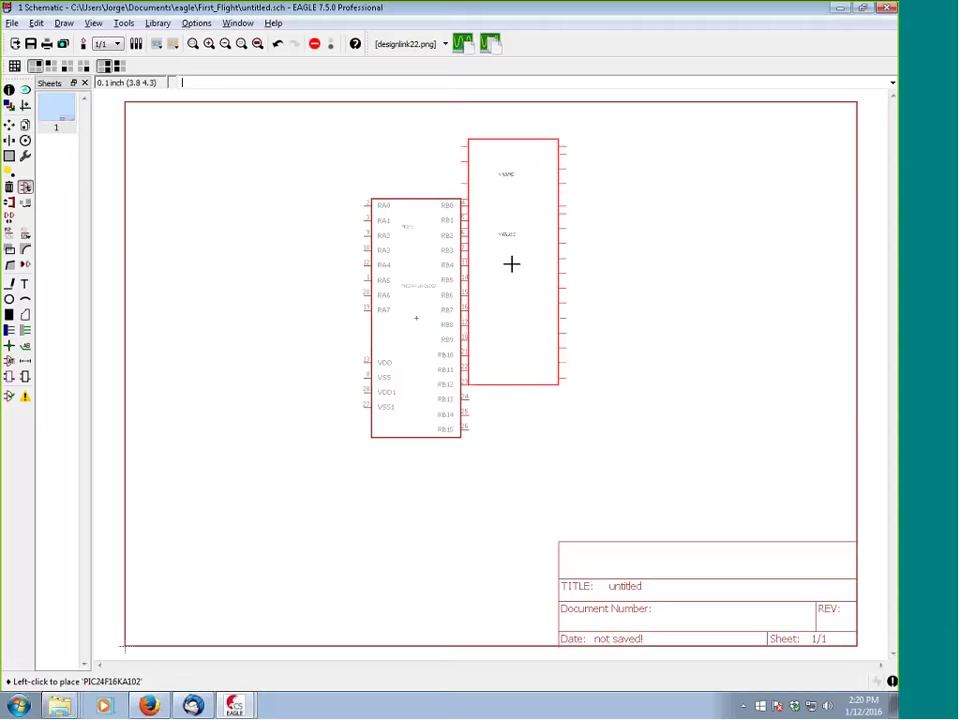
key("Escape")
key("Escape")
Examine the recommended minimum connections in the PIC24F16KA102 datasheet open in the browser, and return to the schematic
scroll(385, 311, "up", 1)
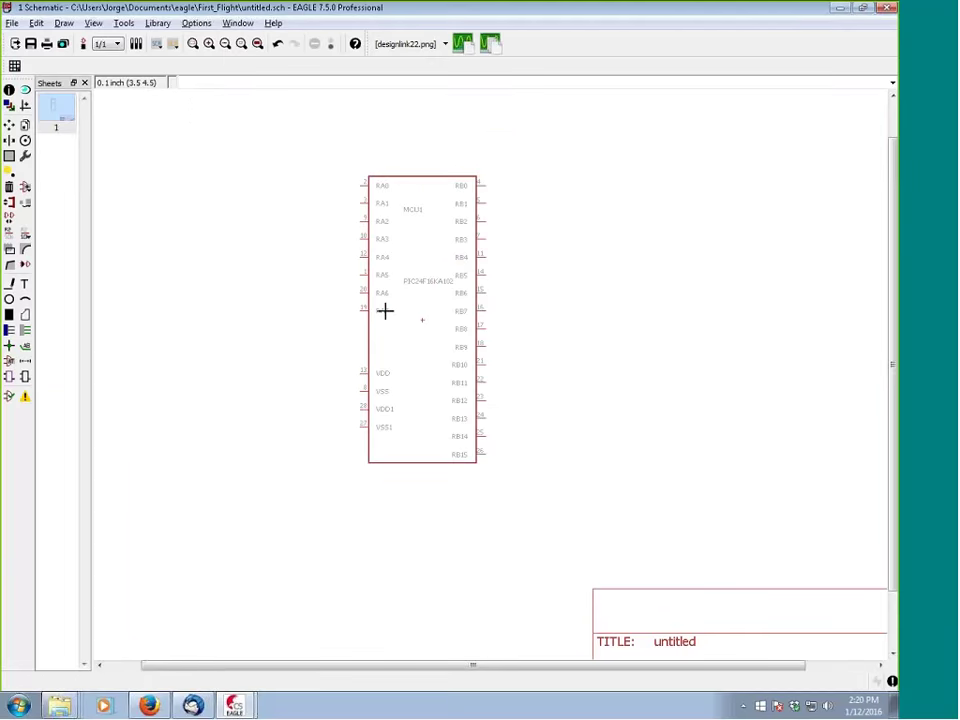
scroll(385, 311, "up", 1)
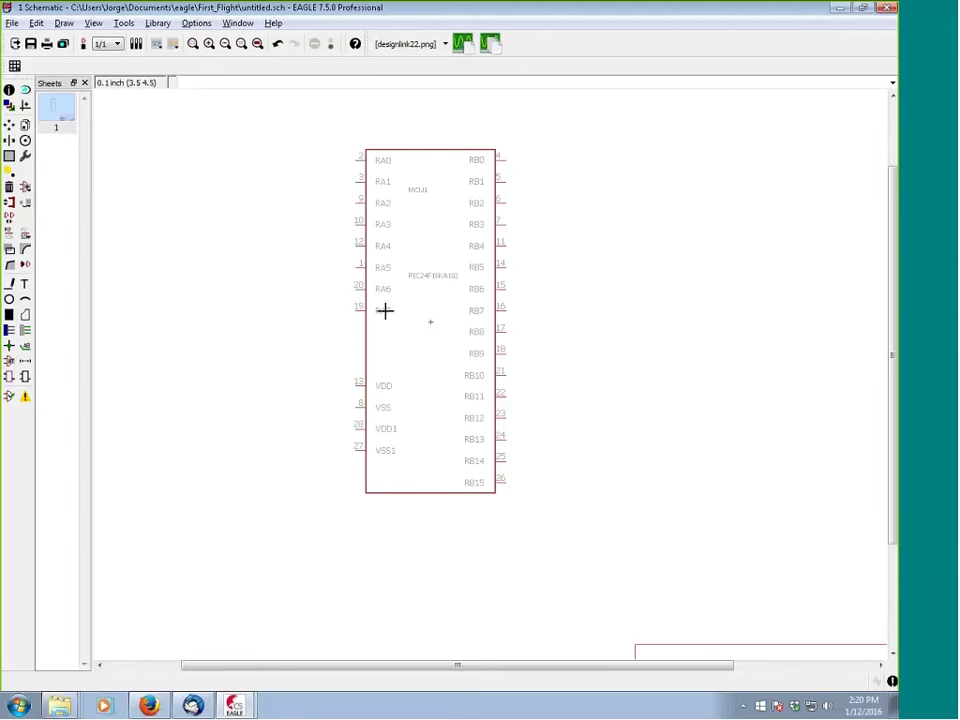
scroll(479, 272, "down", 1)
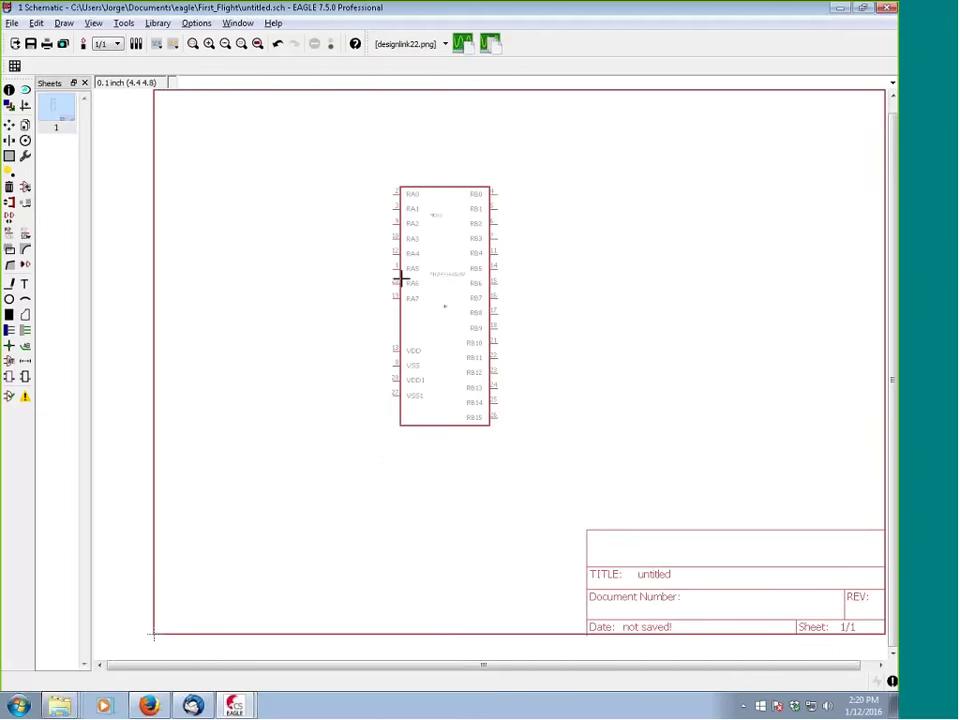
scroll(451, 302, "up", 2)
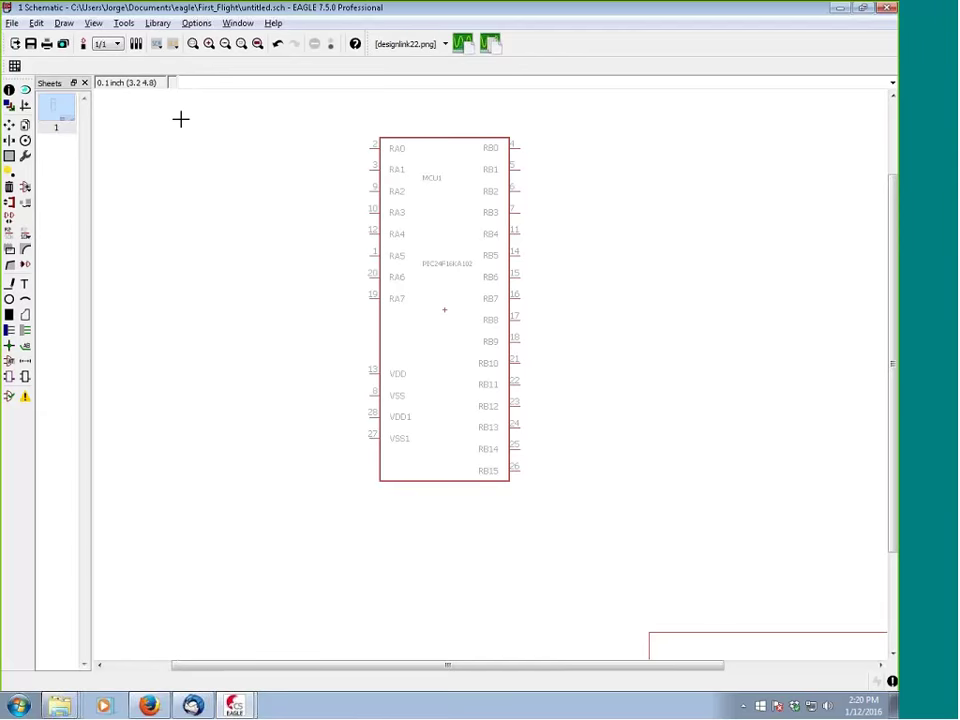
key("alt+Tab")
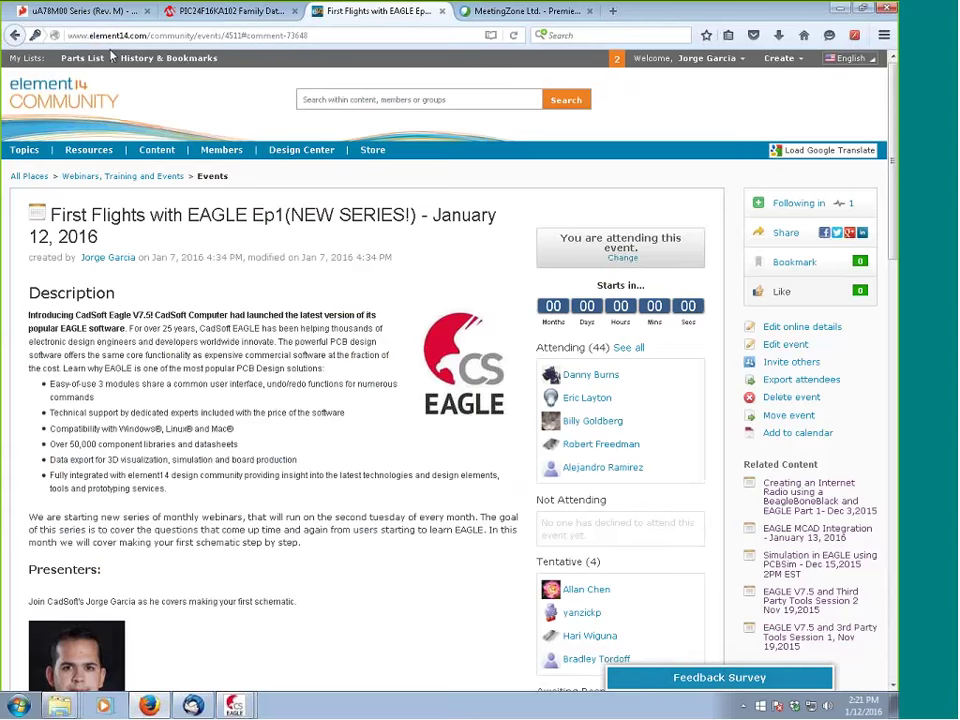
left_click(199, 14)
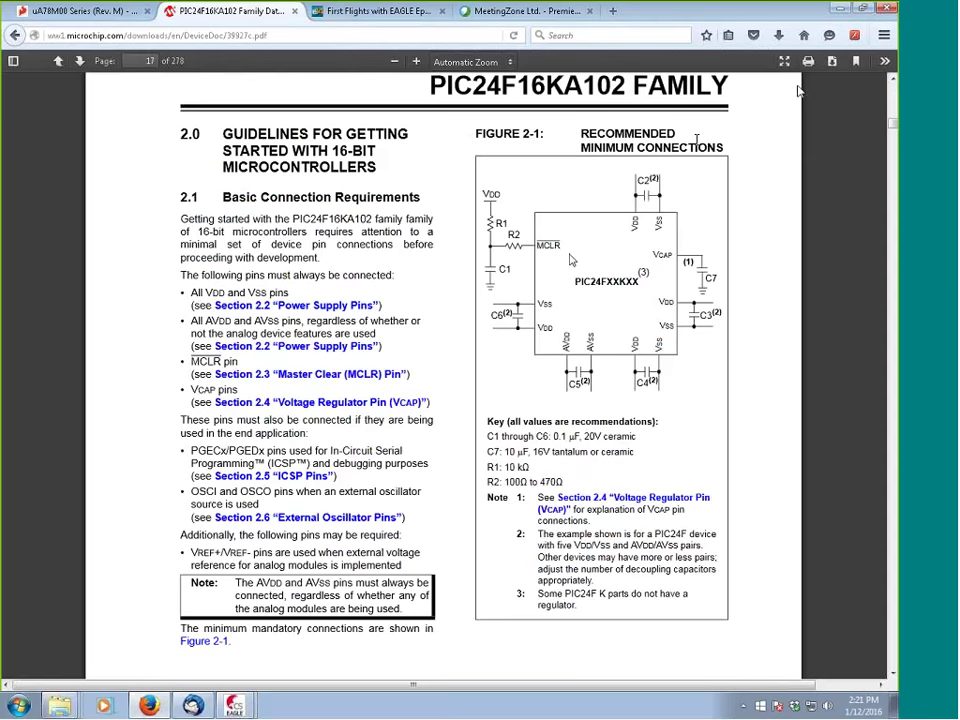
left_click(840, 8)
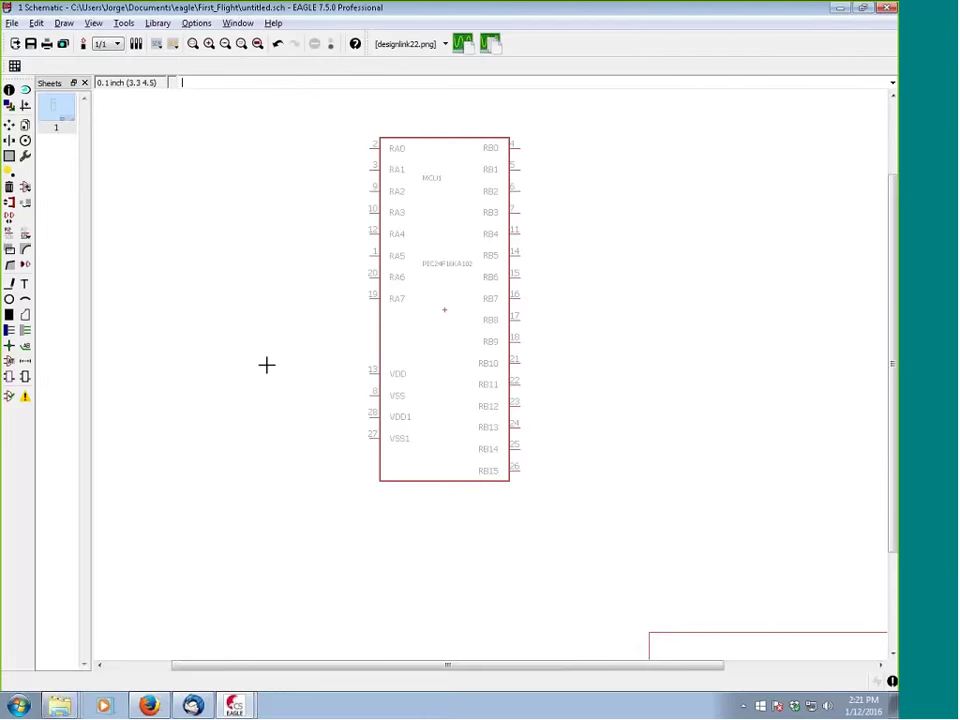
Reopen the Add dialog, collapse POV, and compare the C-EU and C-US capacitor symbols in the rcl library
left_click(9, 202)
left_click(22, 268)
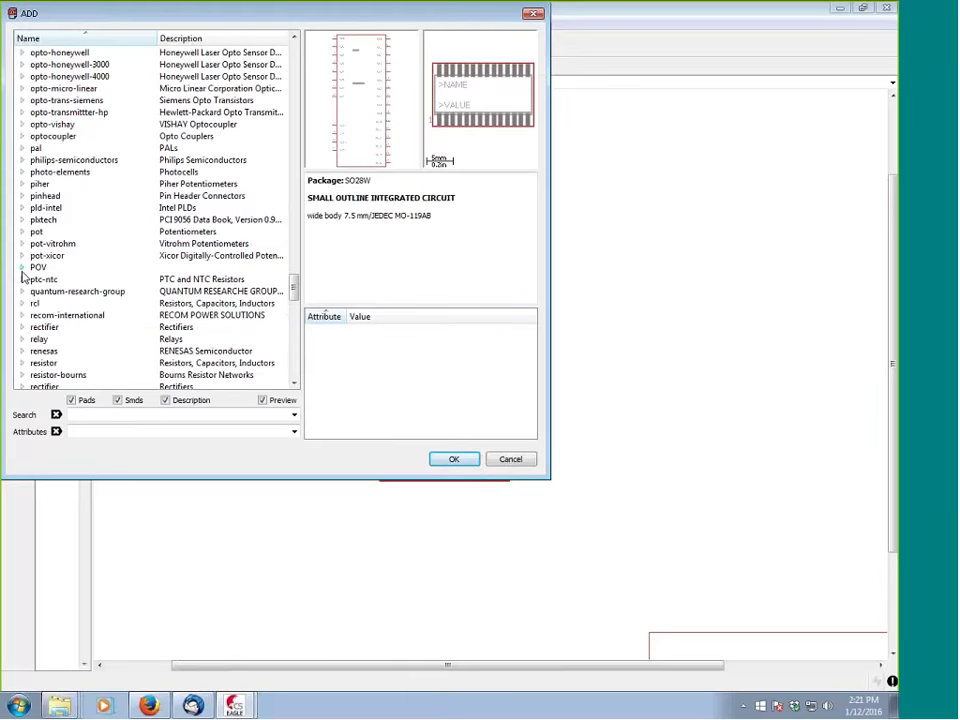
scroll(295, 289, "up", 1)
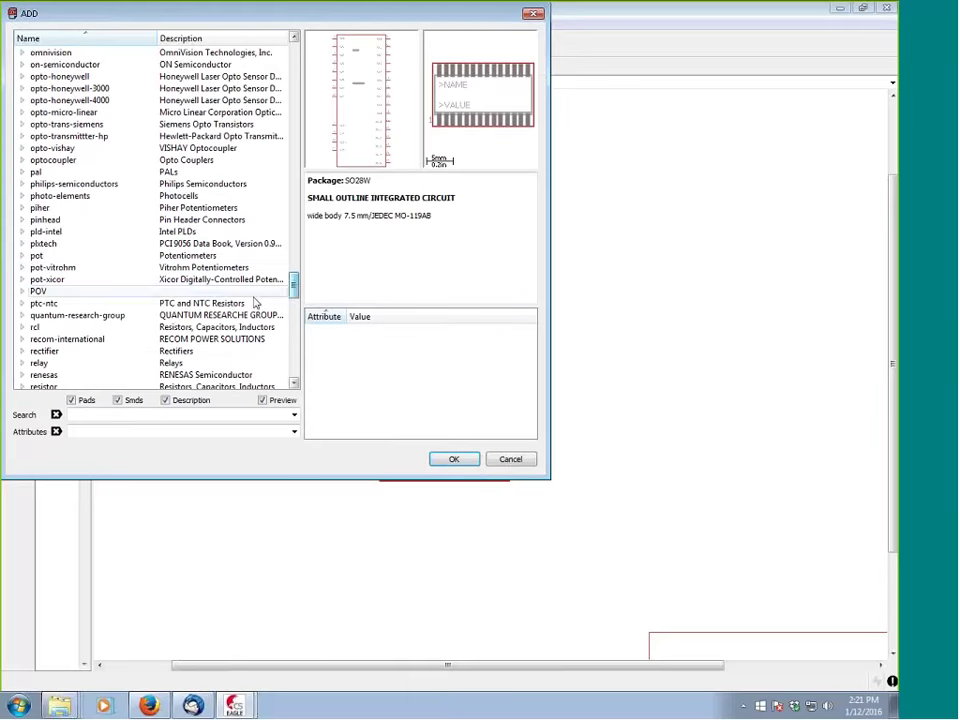
left_click(22, 328)
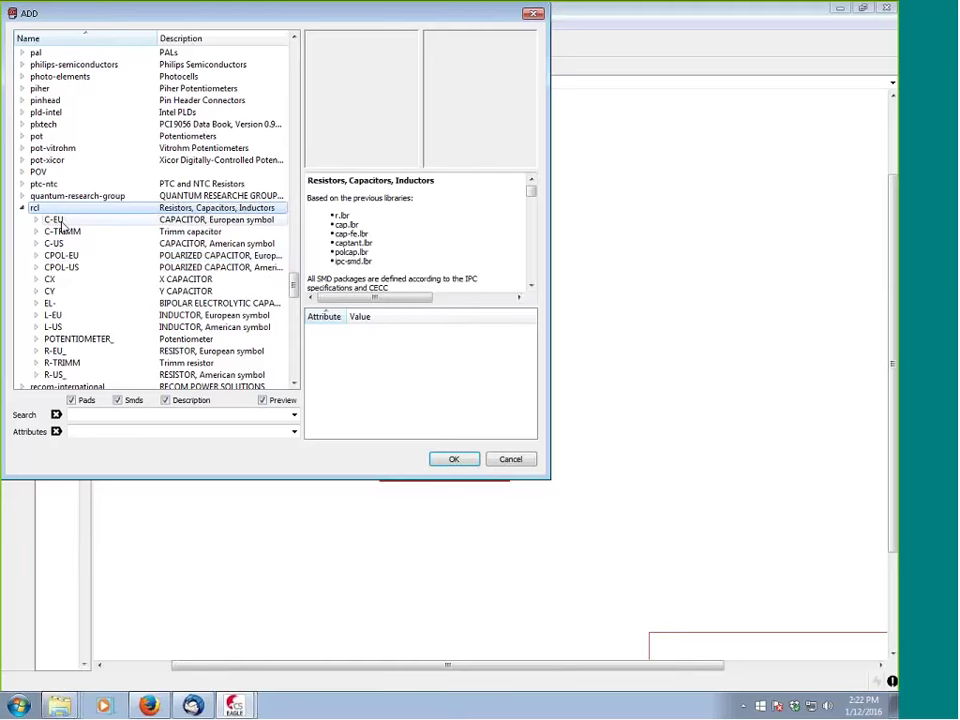
left_click(56, 220)
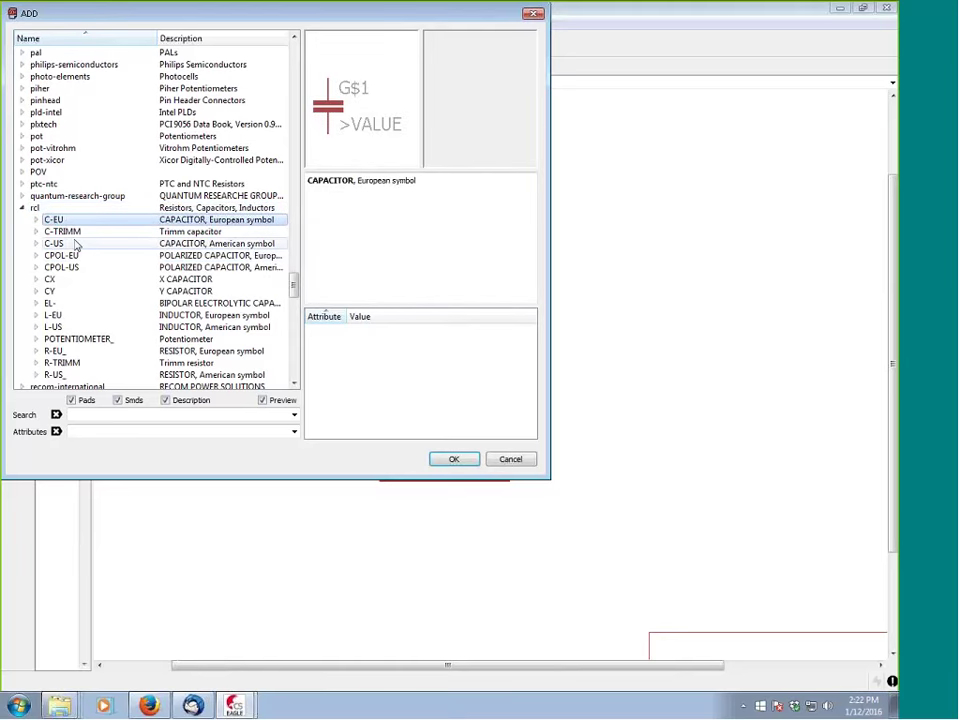
left_click(74, 244)
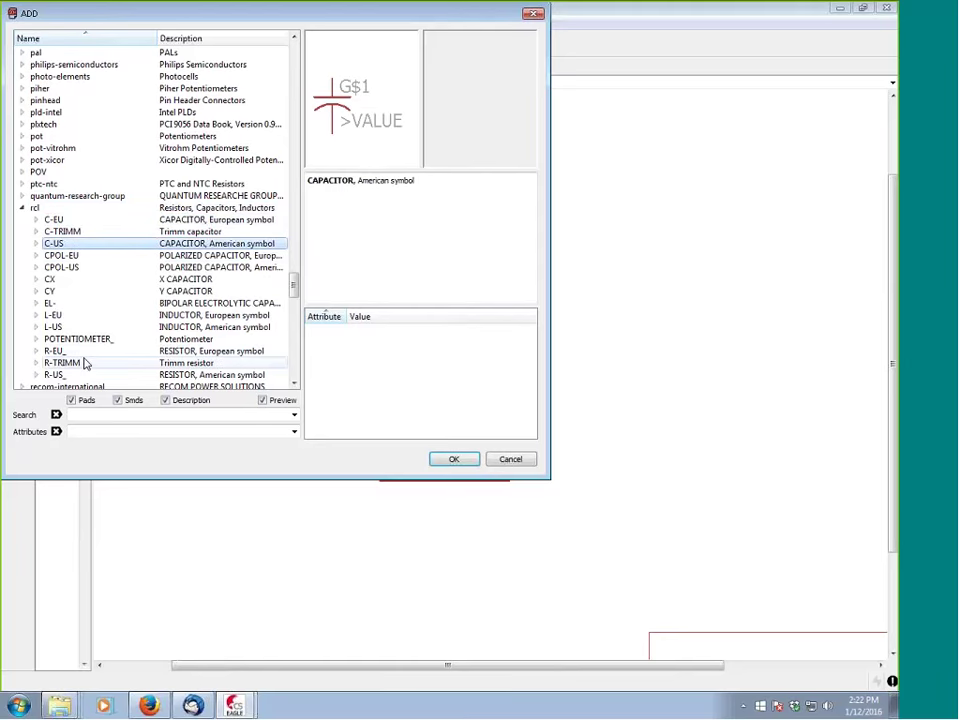
Expand the R-US_ resistor and preview its 0204/2V, 0207/2V, 0207/12, 0411/3V and M0805 package variants
left_click(36, 377)
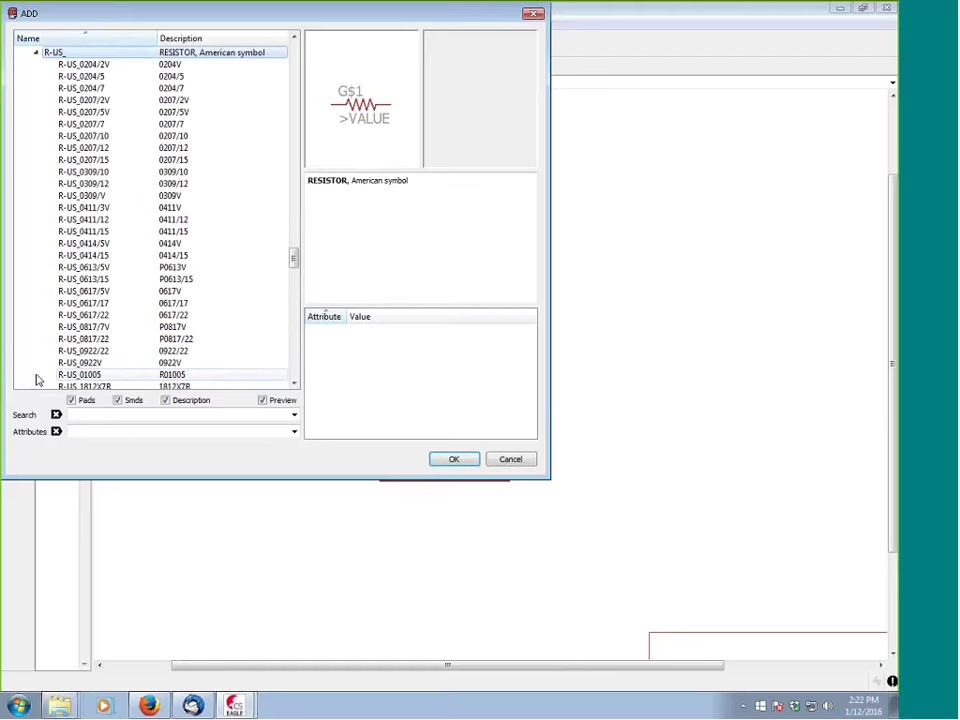
left_click(98, 65)
left_click(100, 100)
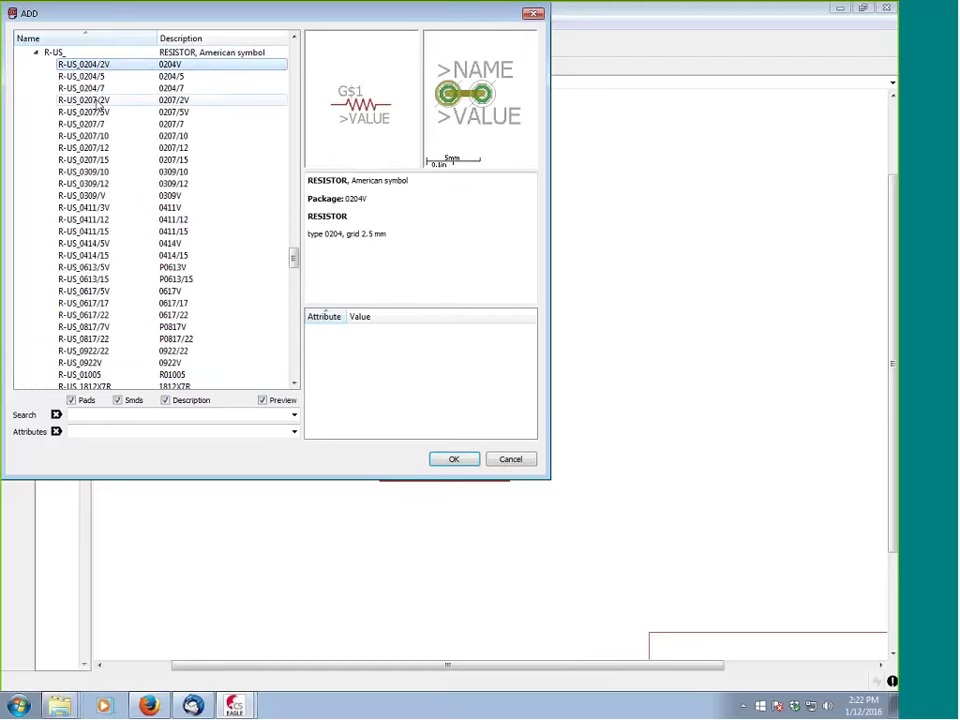
left_click(100, 148)
left_click(100, 208)
left_click_drag(296, 257, 294, 270)
left_click(116, 208)
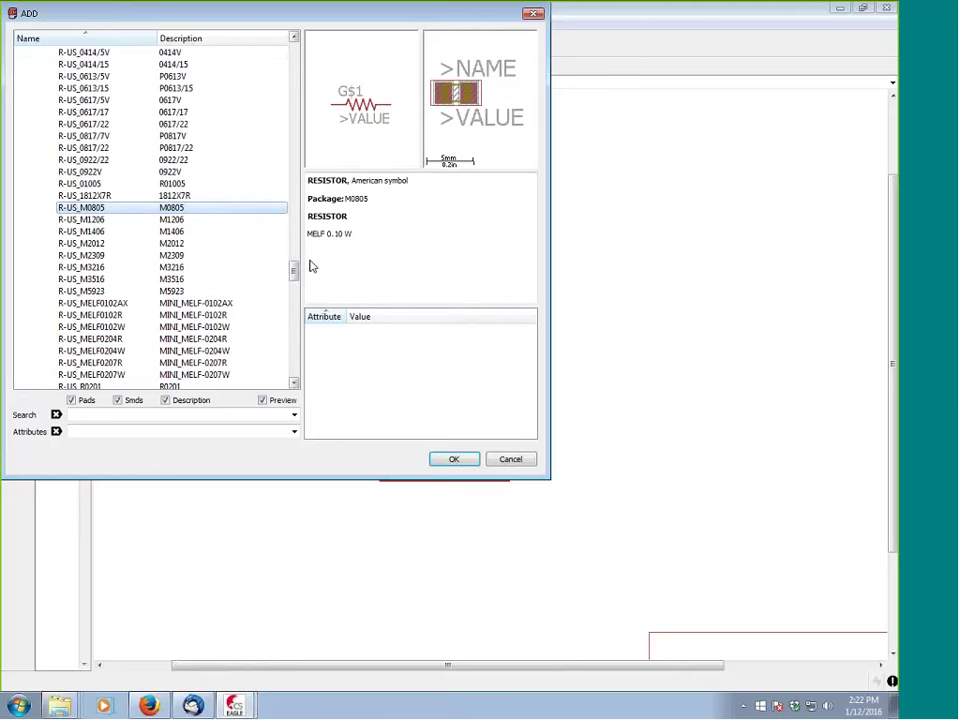
Look through the surface-mount variants of the R-US_ resistor and preview the R0603 package
mouse_move(295, 269)
left_mouse_down()
mouse_move(296, 251)
mouse_move(295, 268)
left_mouse_up()
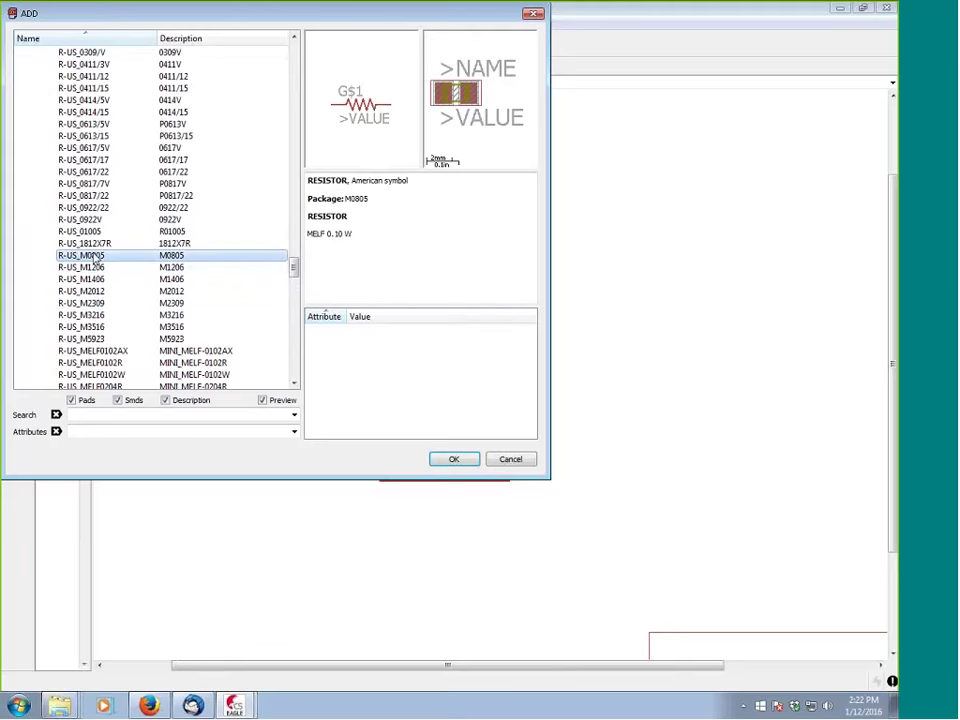
scroll(296, 279, "down", 5)
scroll(117, 236, "down", 1)
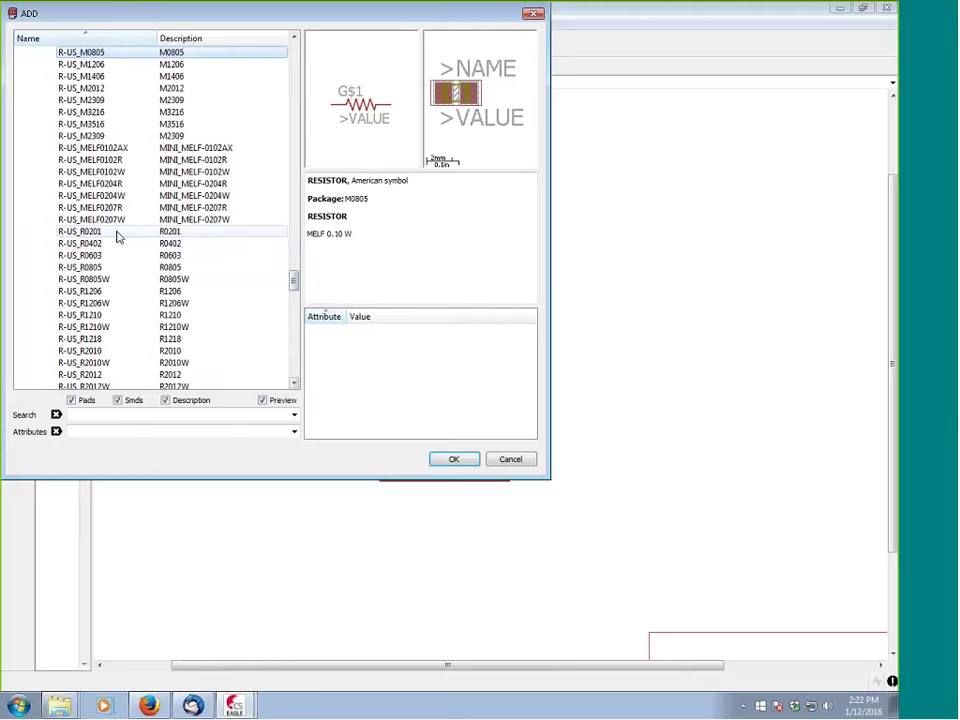
left_click(116, 257)
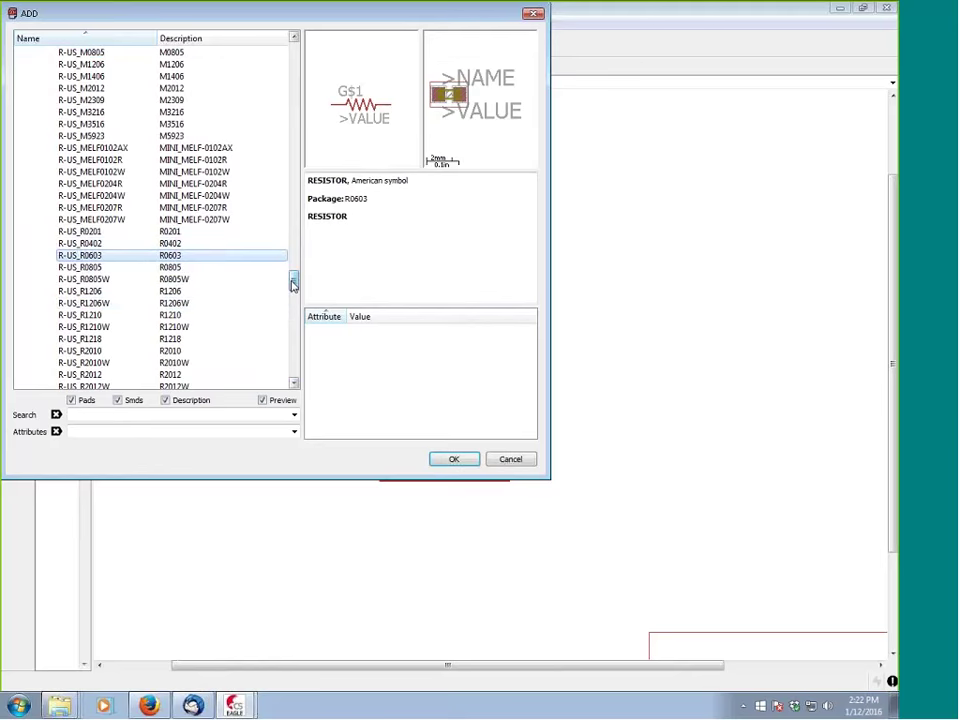
Compare the through-hole footprints of the R-US_0204/2V, R-US_0204/5 and R-US_0204/7 resistors
left_click_drag(293, 280, 293, 248)
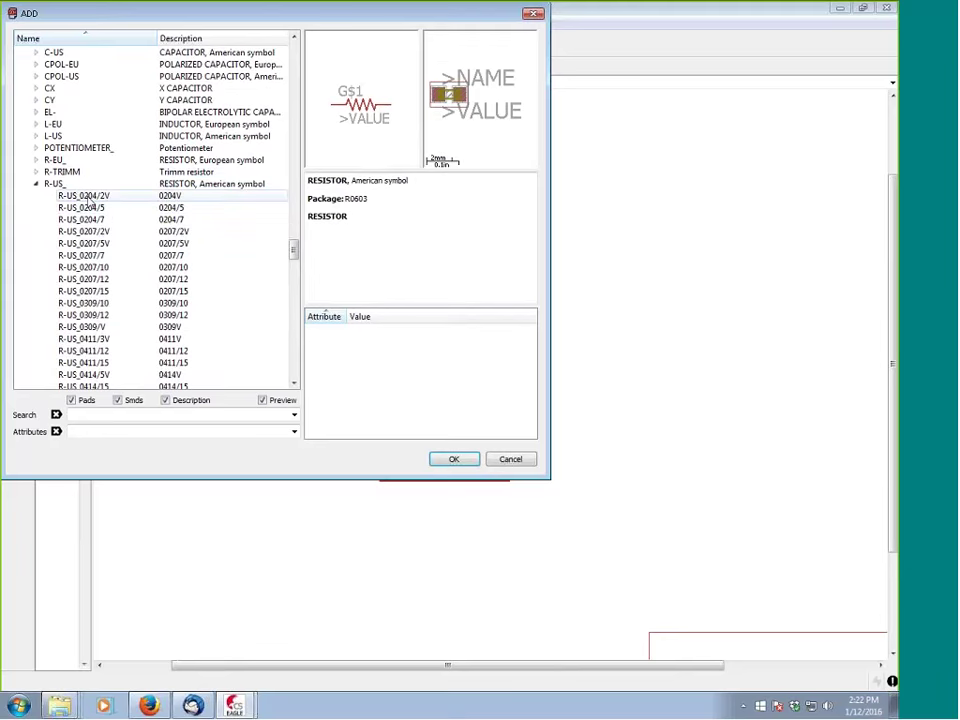
left_click(89, 199)
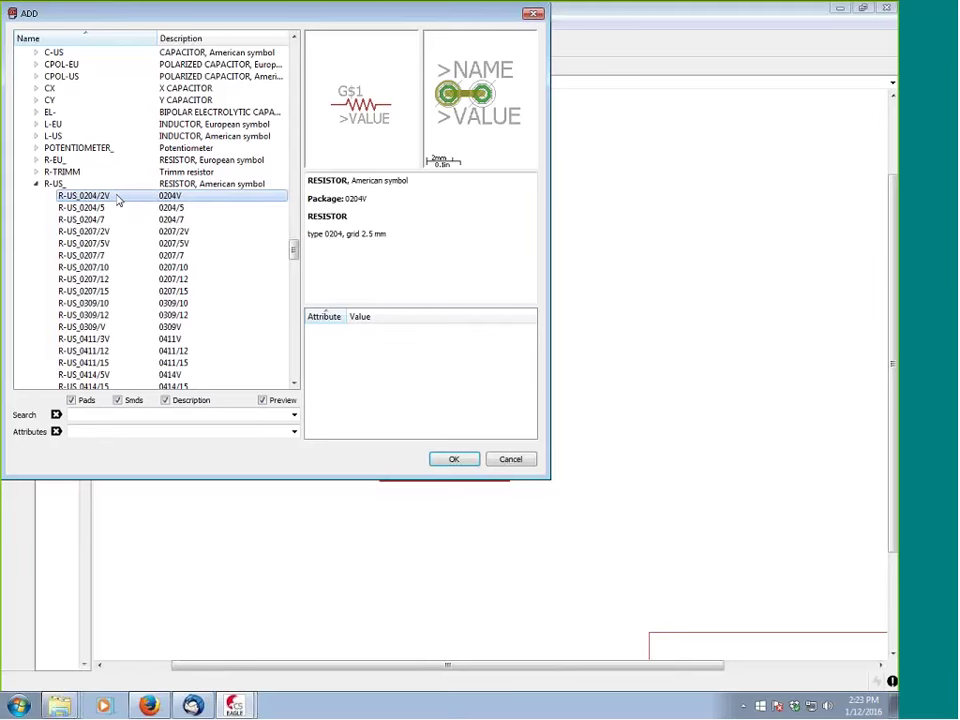
left_click(93, 208)
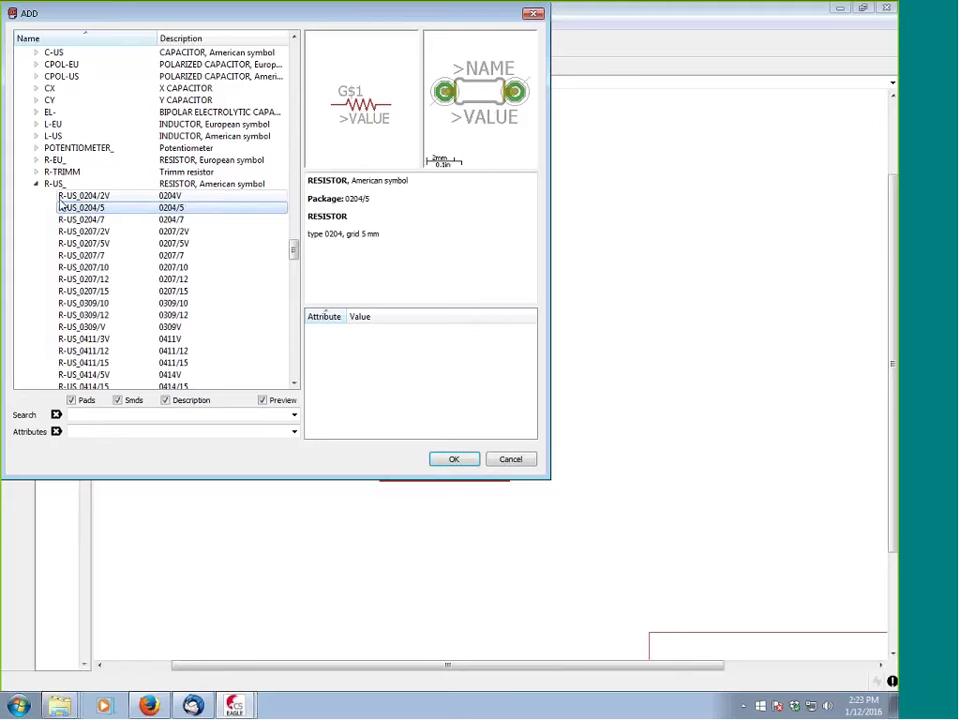
left_click(85, 219)
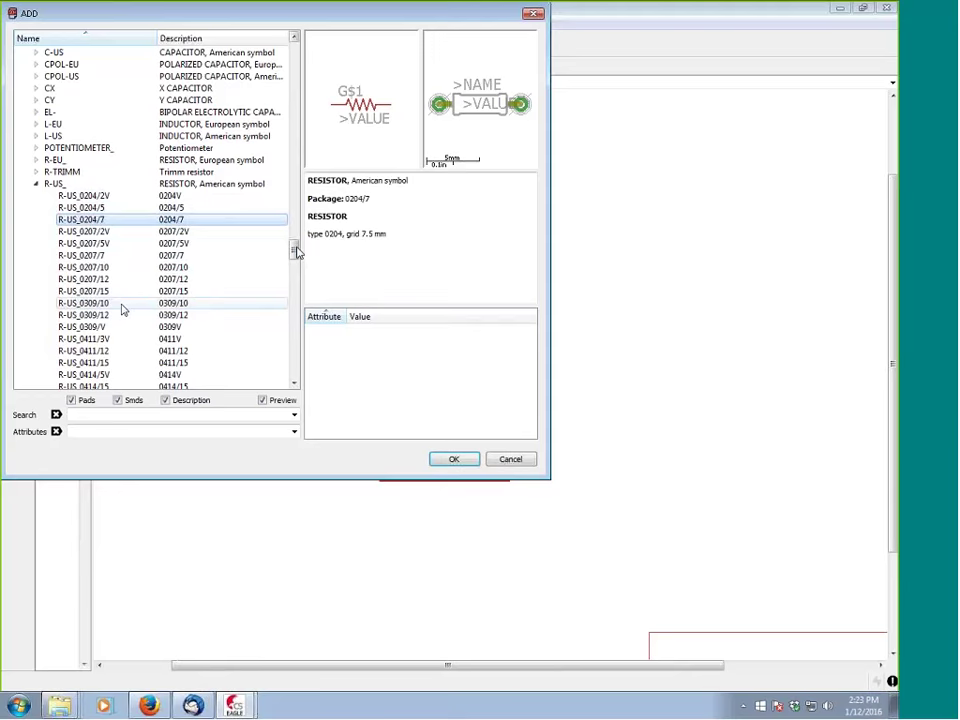
Place two R-US_R0805 resistors beside the PIC24F16KA102, one vertical and one horizontal in line with pin RA5
left_click_drag(296, 252, 294, 272)
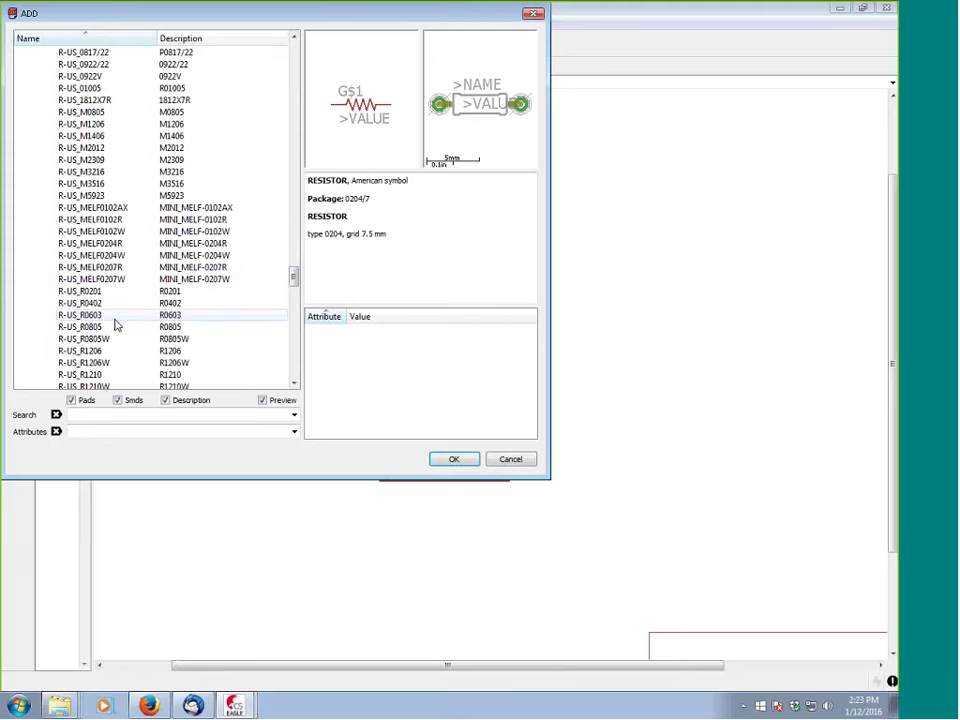
left_click(117, 328)
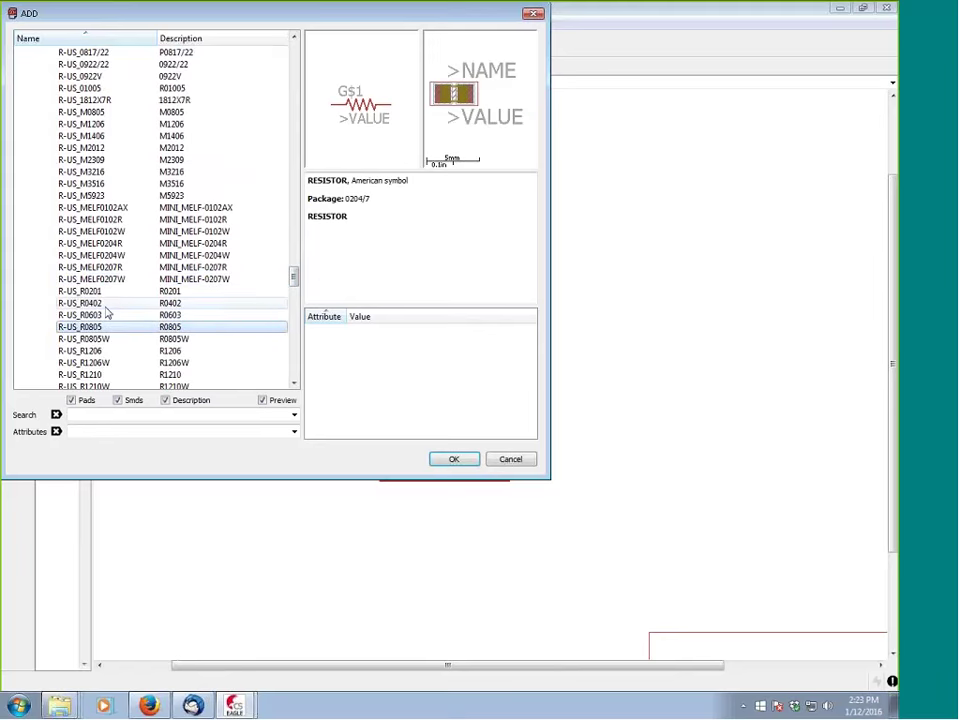
left_click(453, 459)
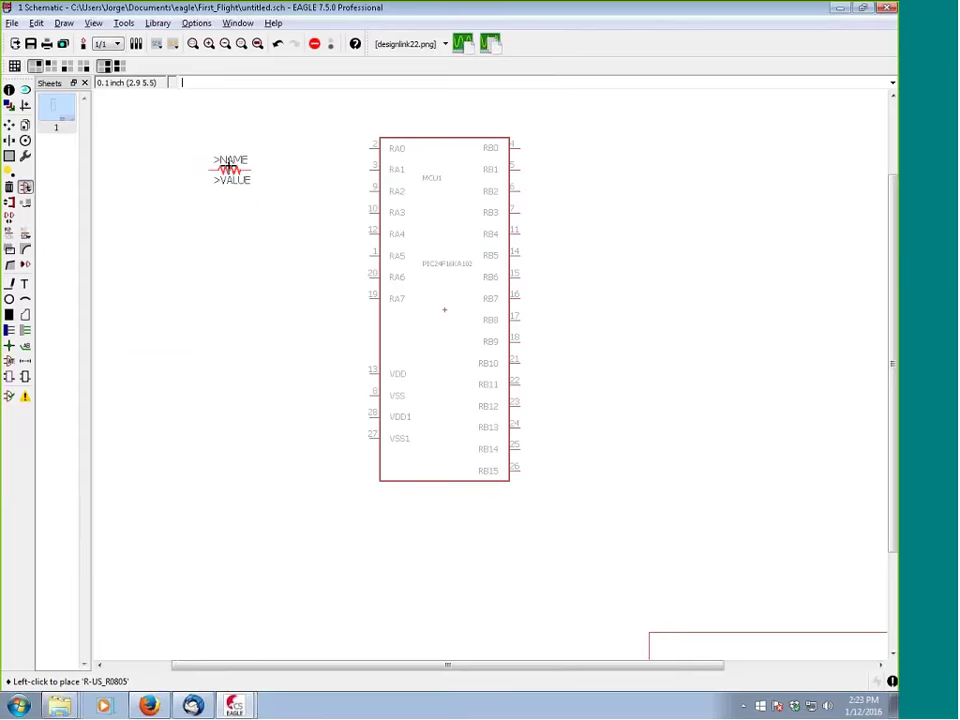
right_click(198, 154)
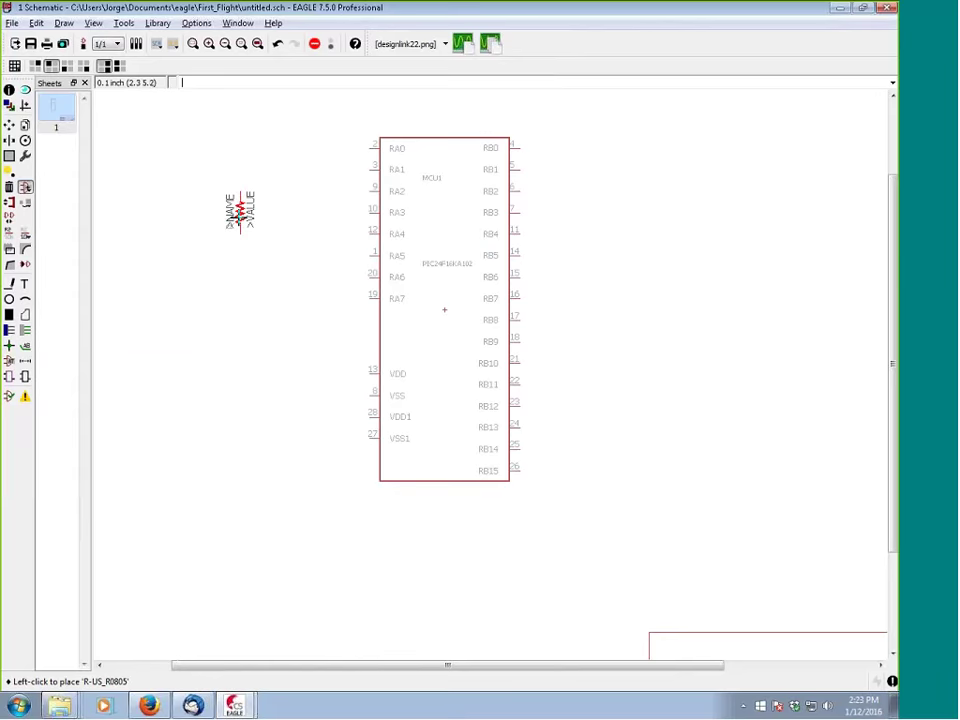
left_click(240, 212)
right_click(278, 253)
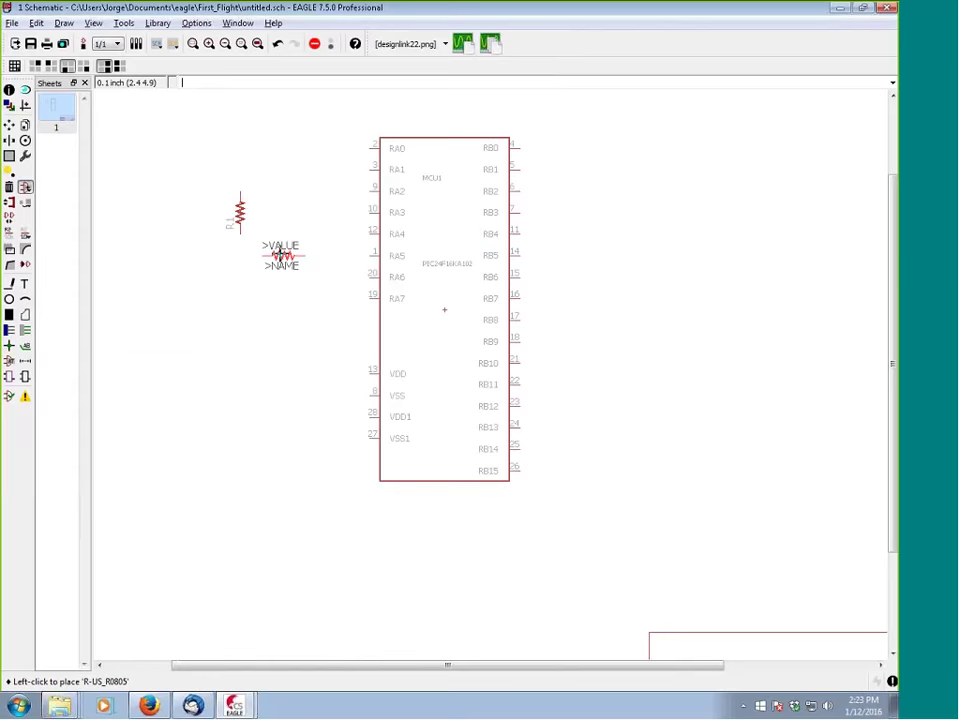
left_click(282, 255)
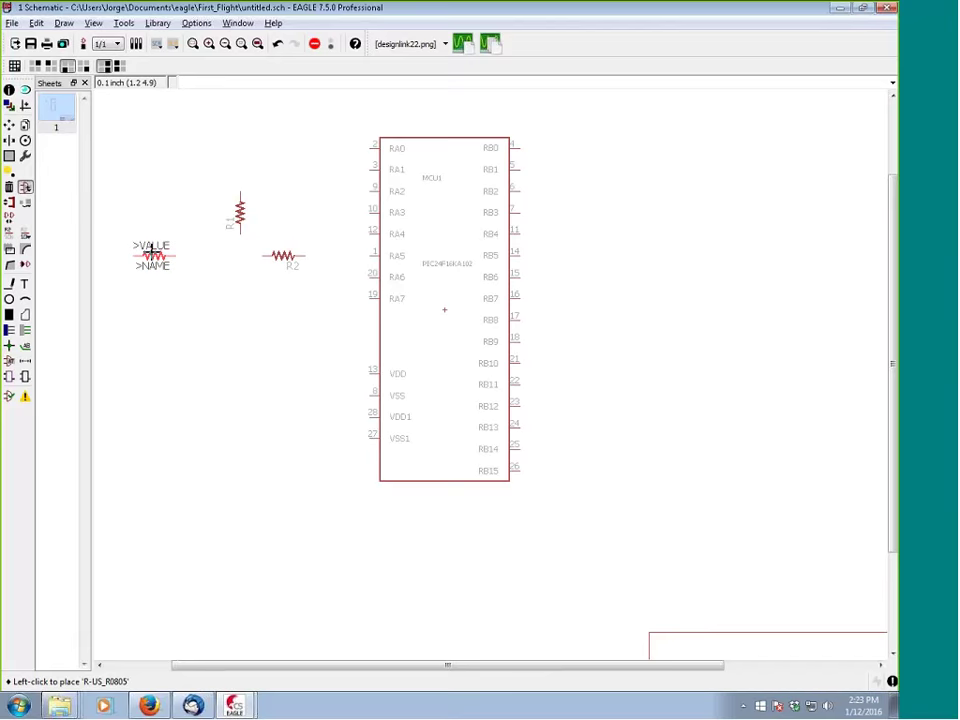
key("Escape")
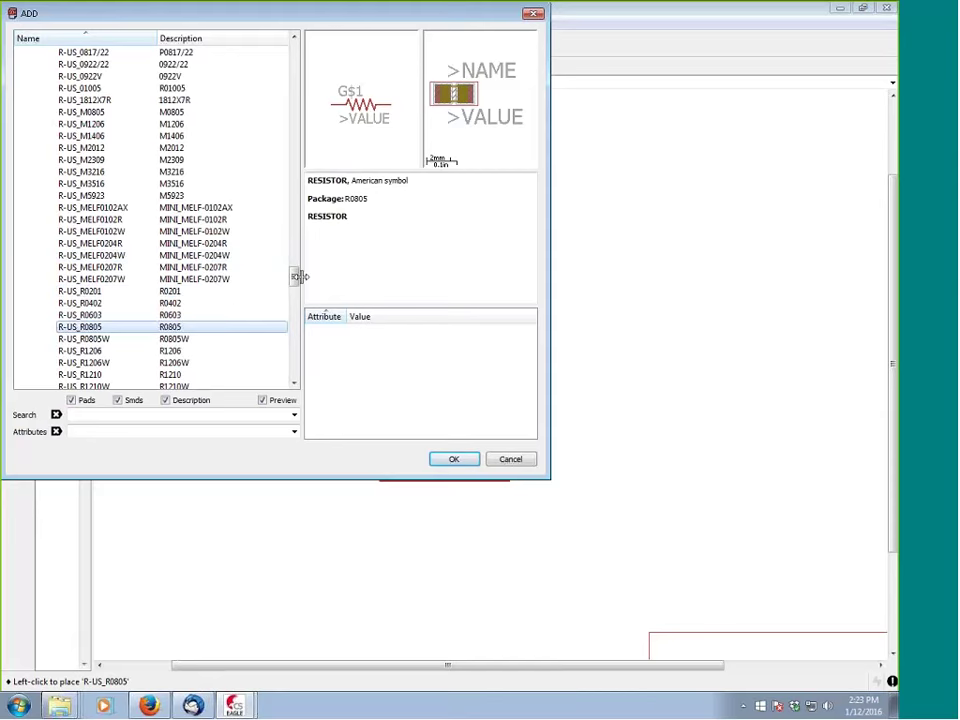
Collapse R-US_, expand the C-US capacitor, and compare the C-US025-024X044 and C-US050-024X044 through-hole footprints
left_click_drag(296, 278, 272, 252)
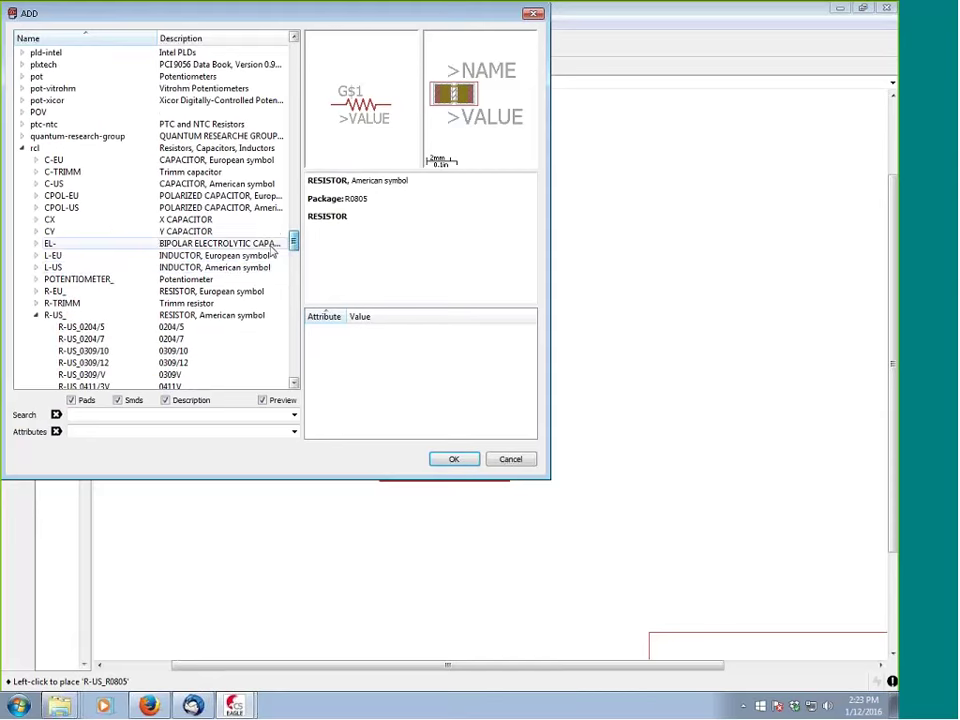
left_click(36, 315)
double_click(53, 183)
scroll(296, 259, "down", 2)
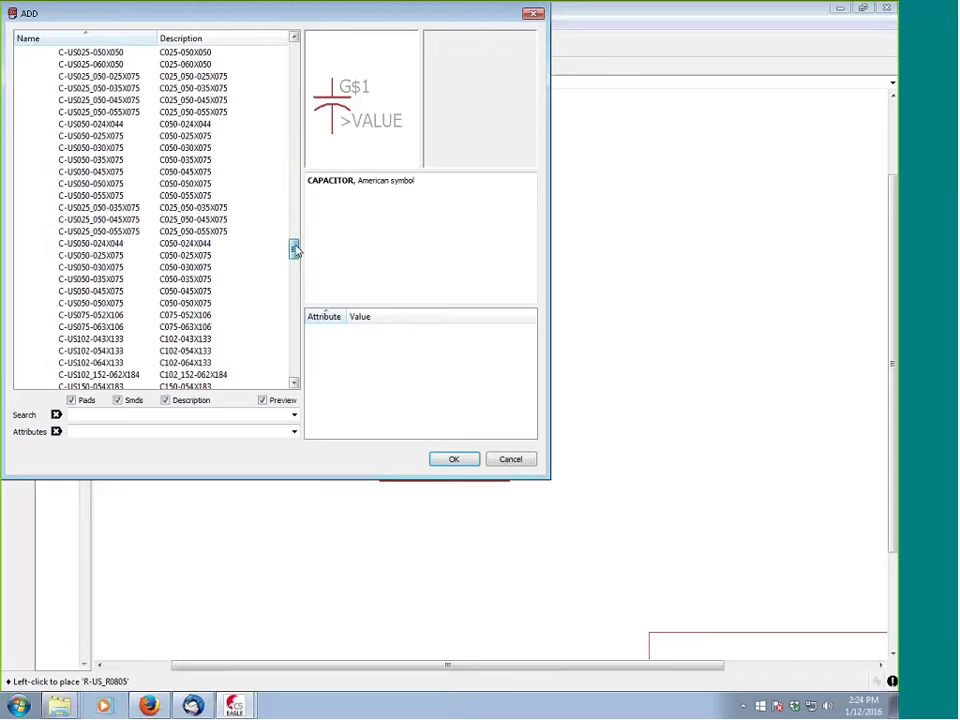
left_click_drag(295, 250, 295, 242)
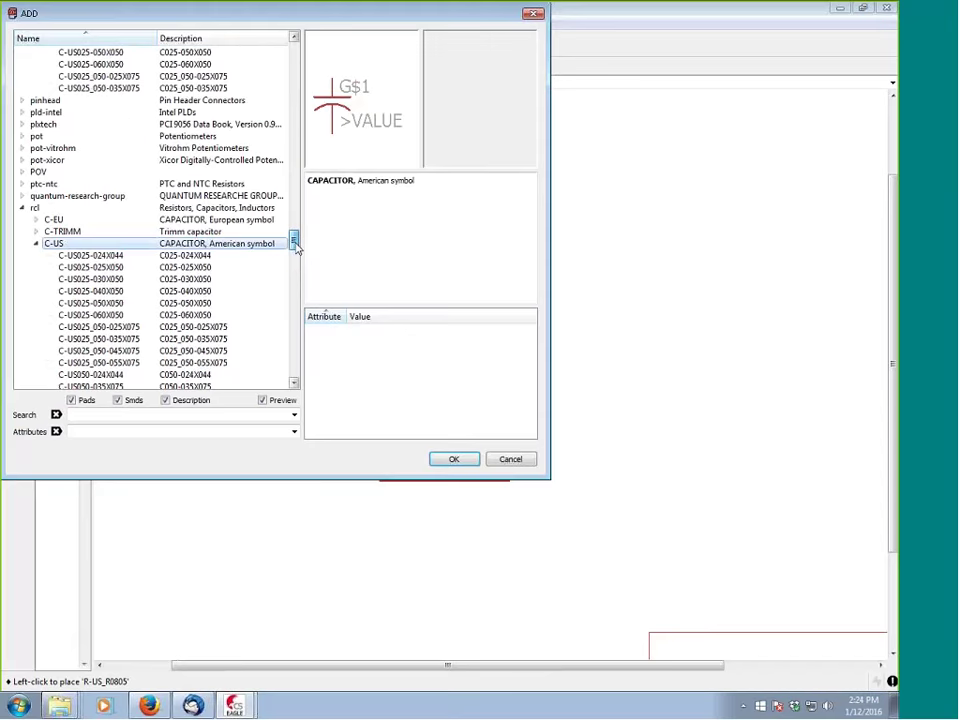
left_click(100, 257)
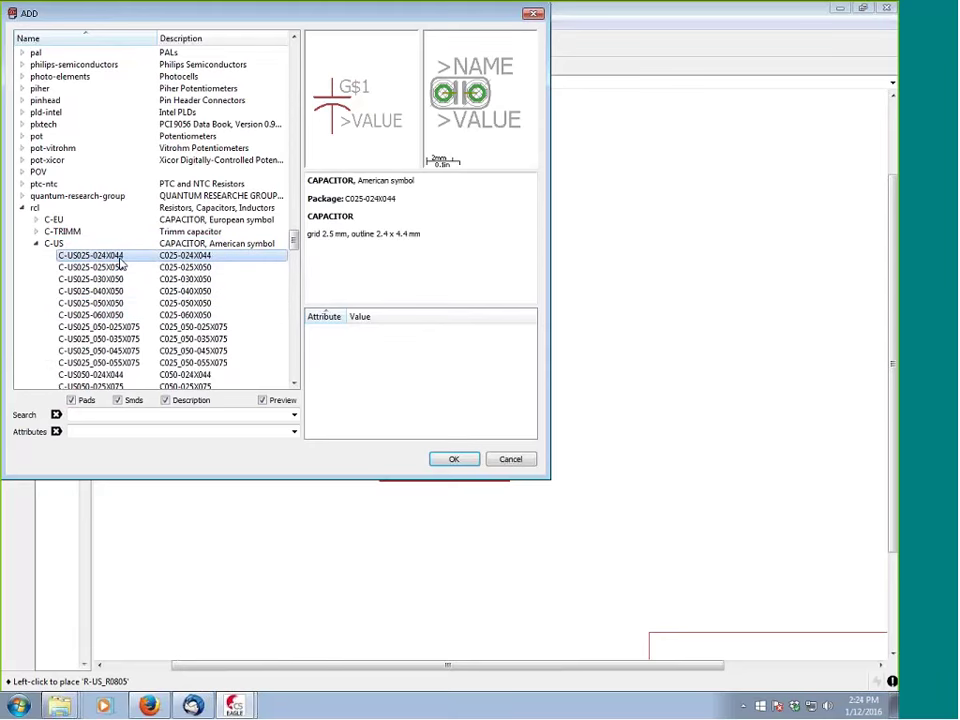
scroll(120, 263, "down", 1)
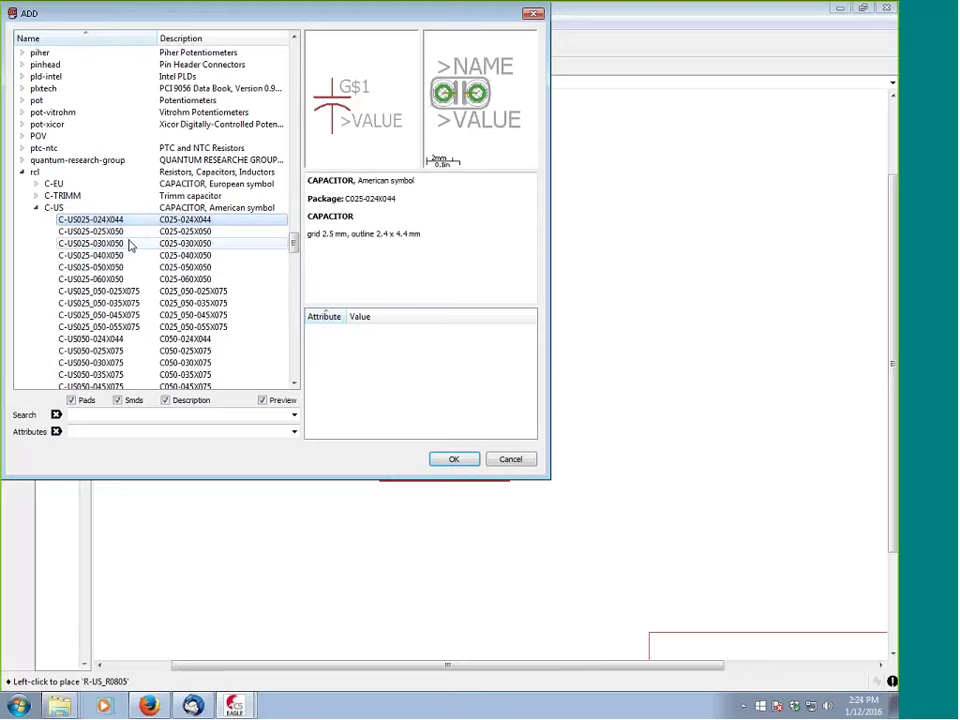
scroll(375, 239, "down", 1)
left_click_drag(428, 238, 307, 240)
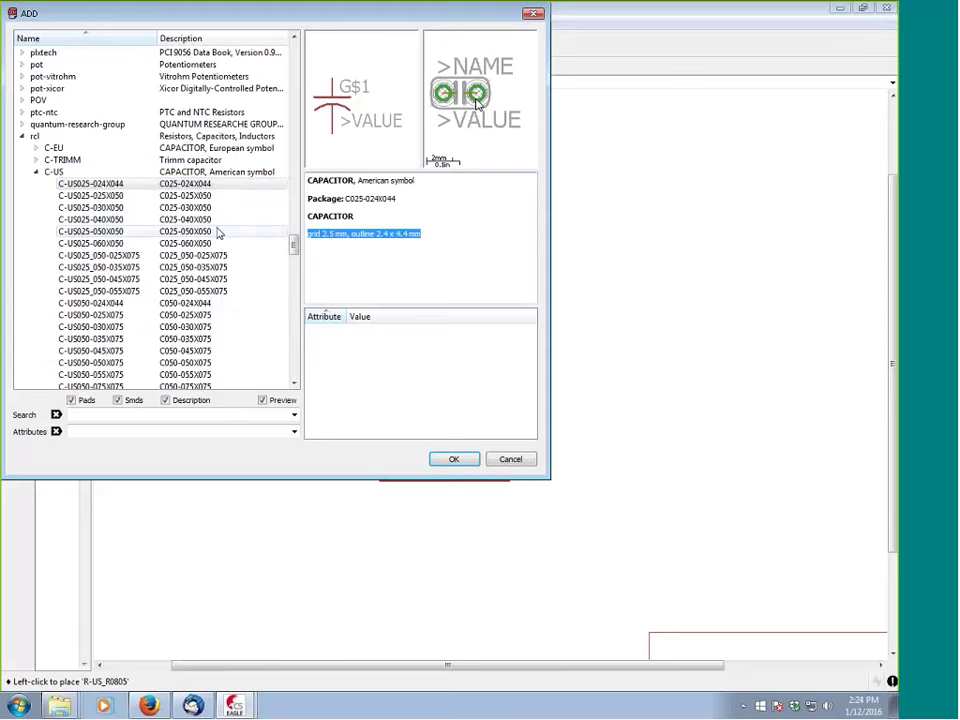
left_click(120, 303)
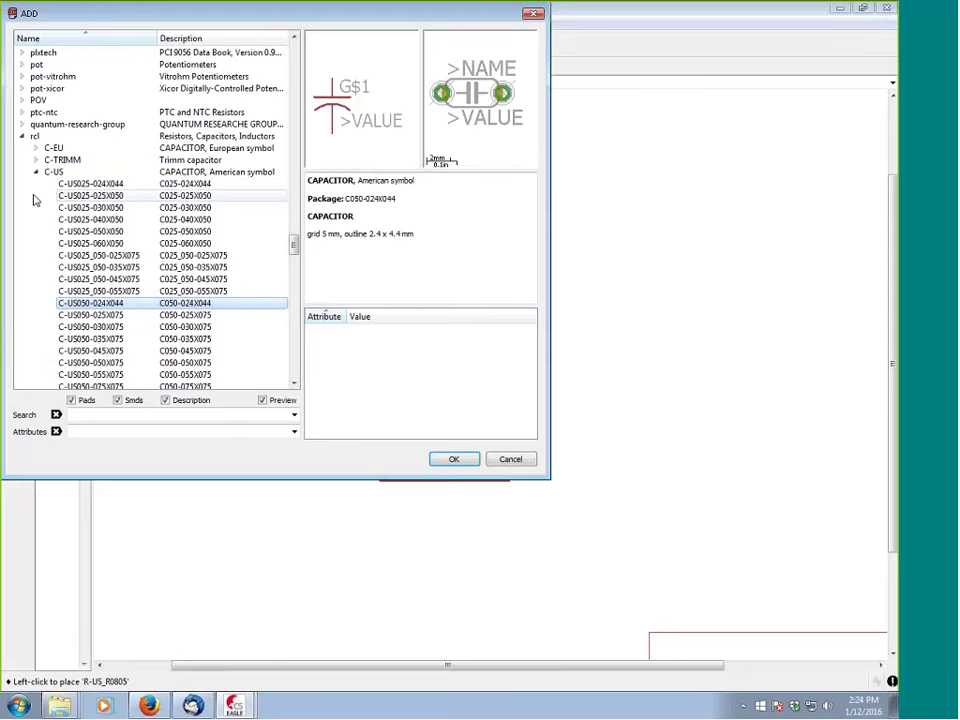
Place three C-USC0805 capacitors: one below R1 and two stacked beside the microcontroller's VDD and VSS pins
left_click_drag(295, 244, 293, 283)
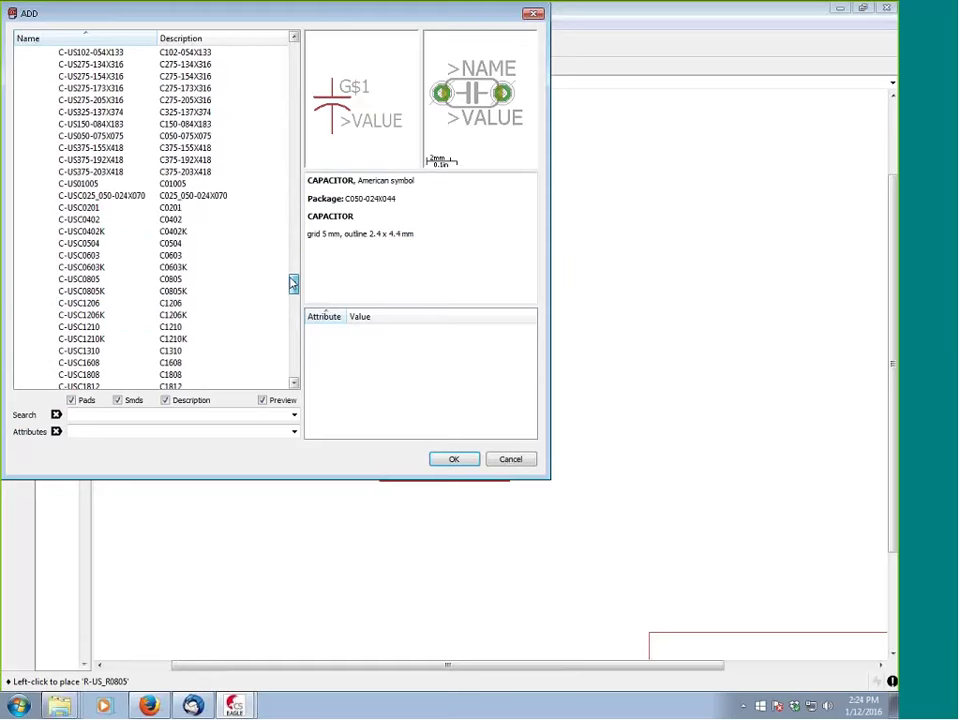
left_click(128, 280)
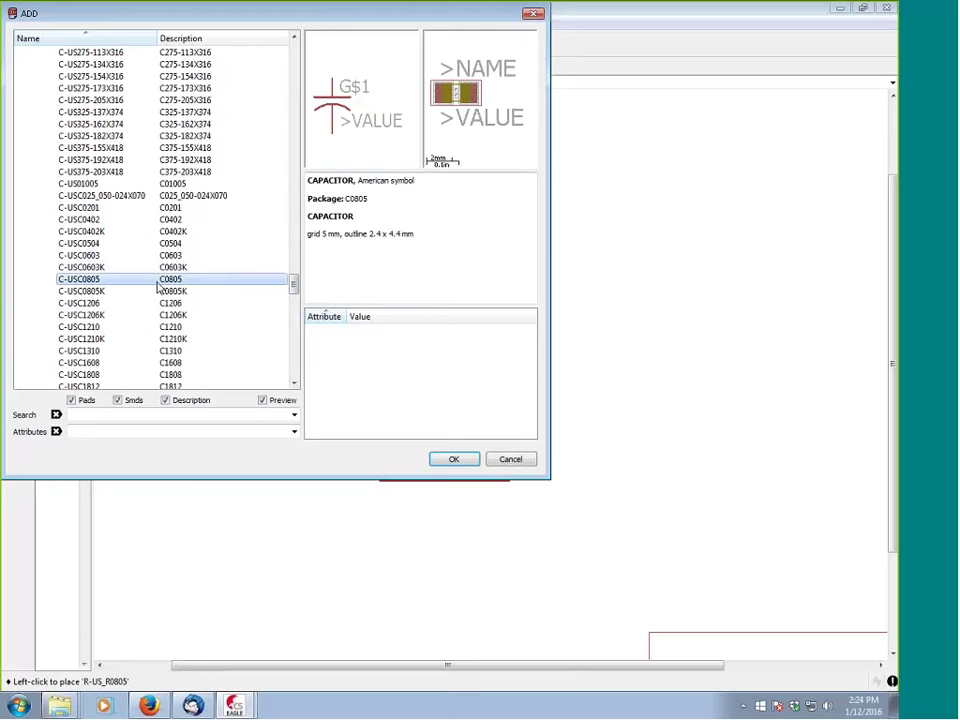
left_click(454, 460)
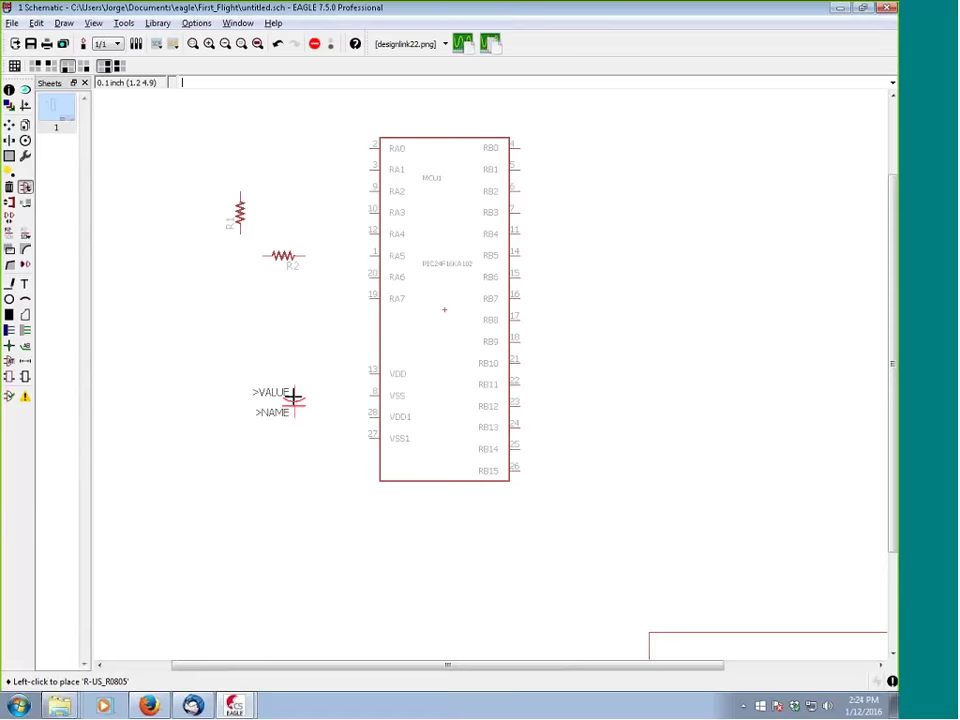
left_click(240, 281)
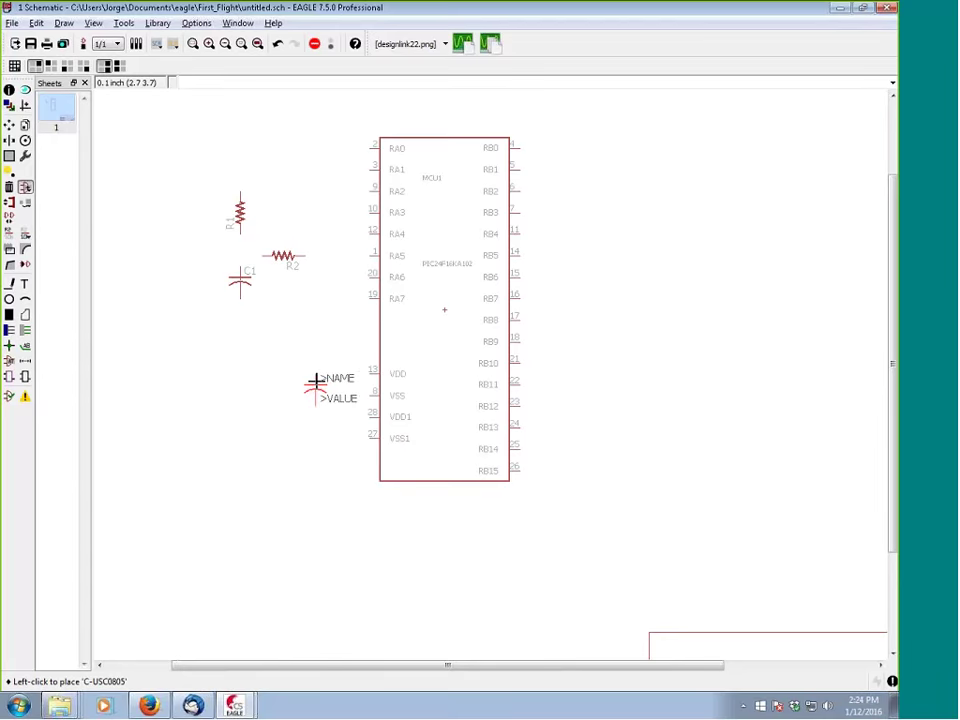
left_click(316, 384)
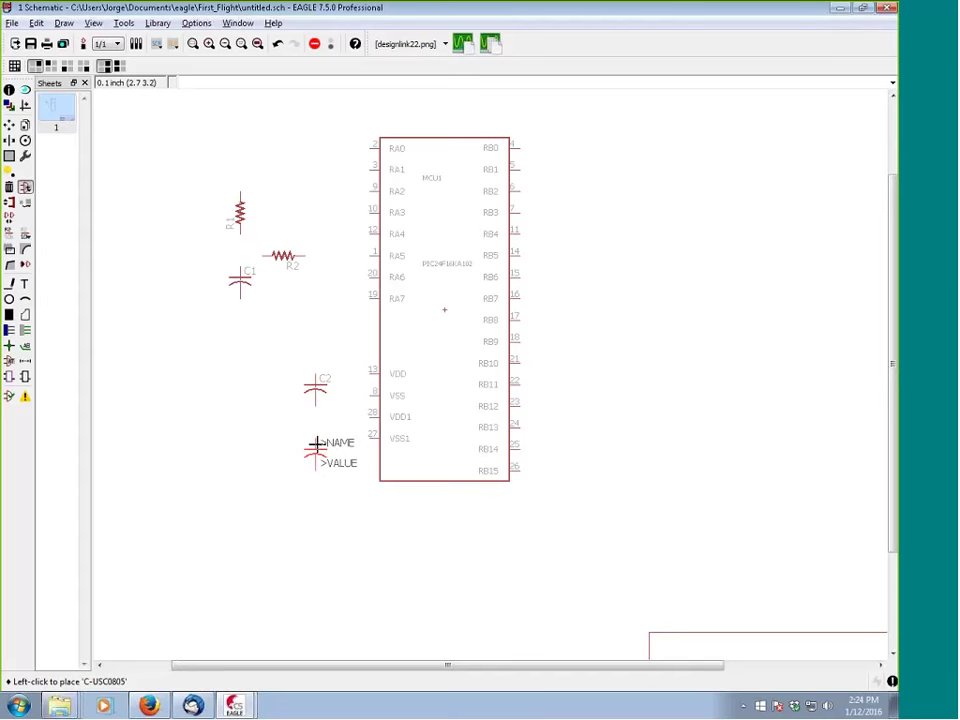
left_click(316, 440)
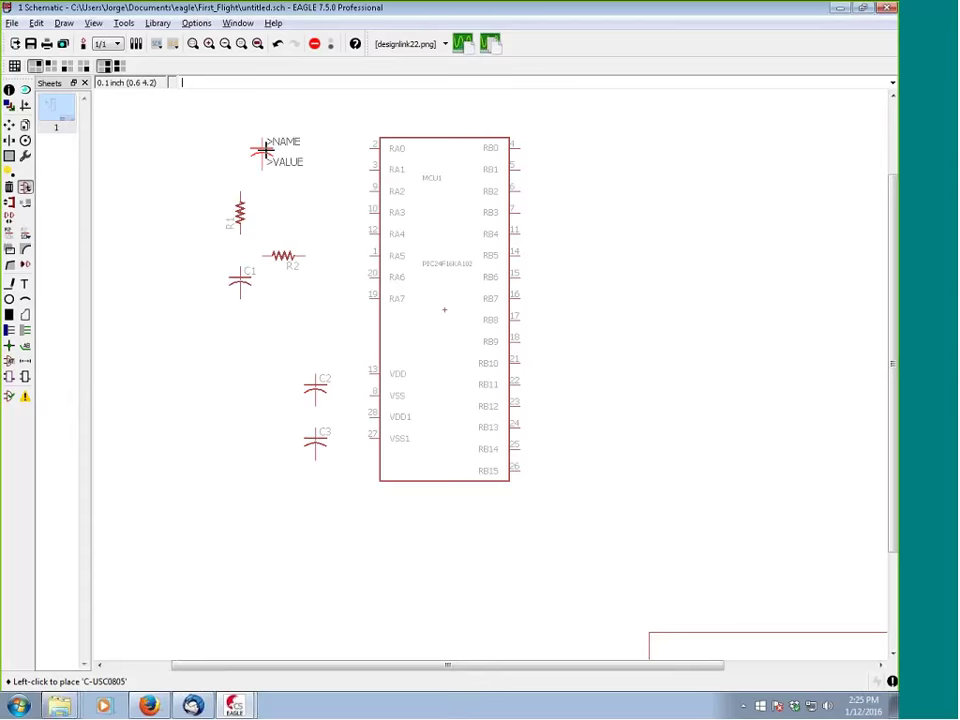
key("Escape")
key("Escape")
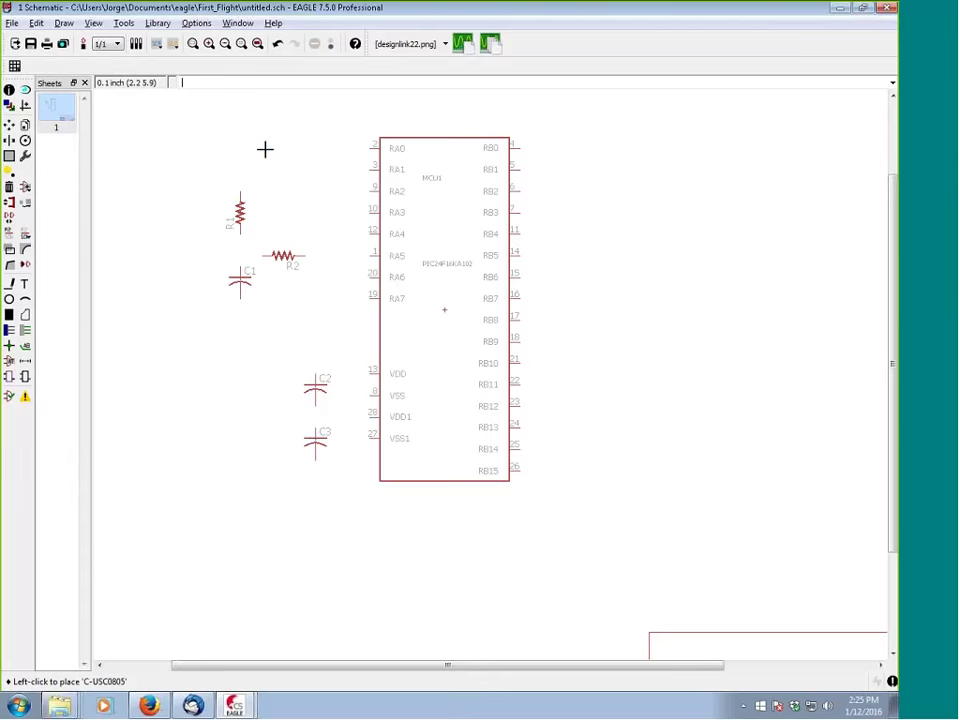
left_click(205, 83)
left_click(9, 104)
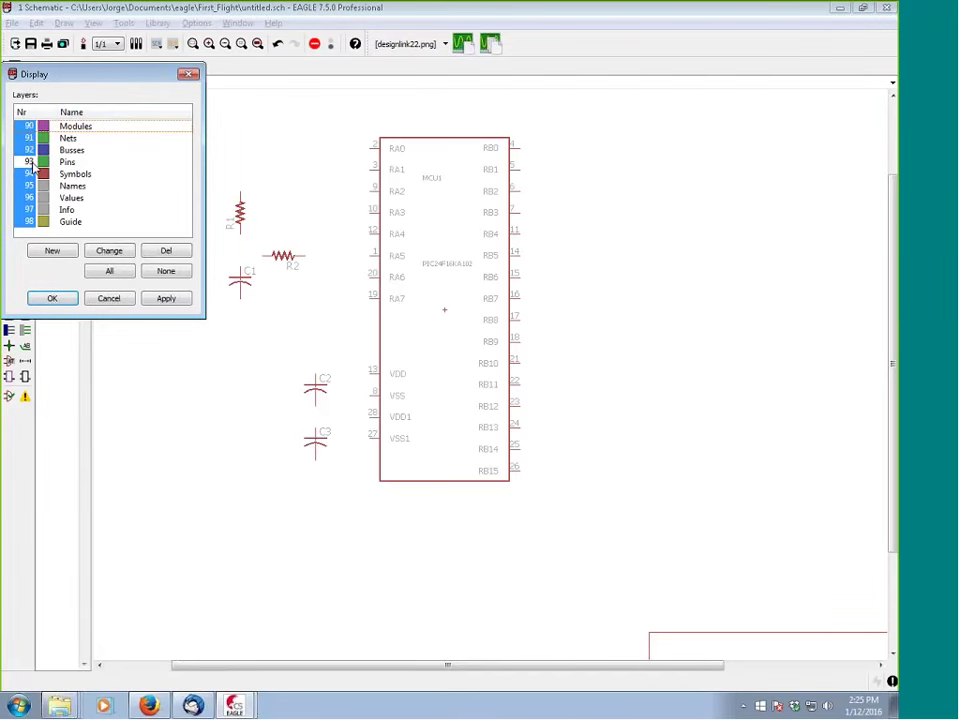
left_click(106, 298)
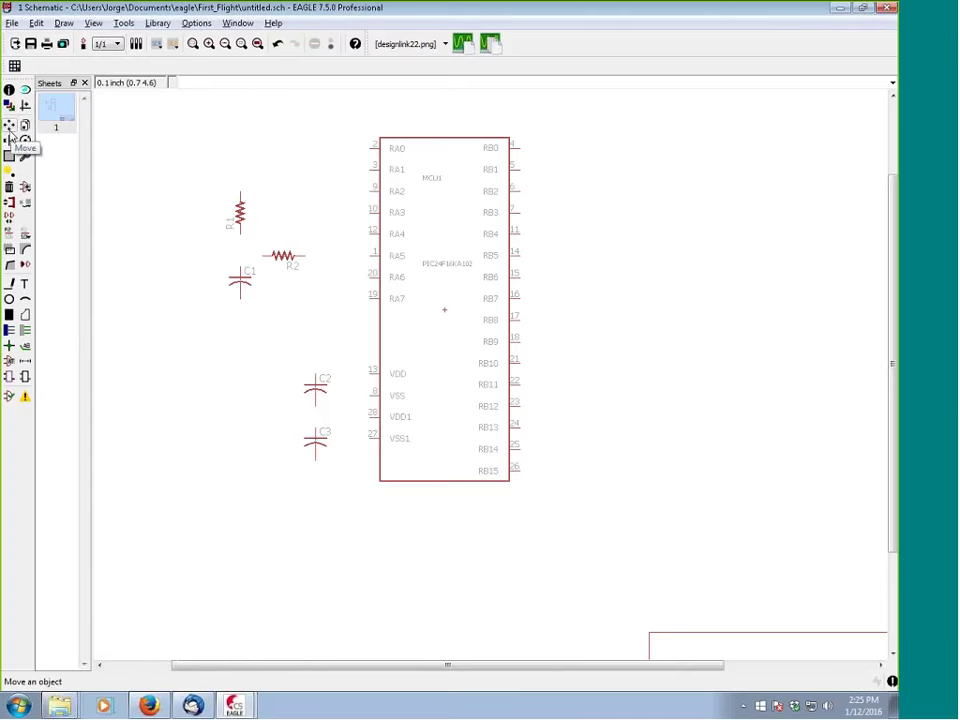
Rotate R2 by 180° so its name sits above the symbol, and place it back in line with pin RA5
left_click(9, 125)
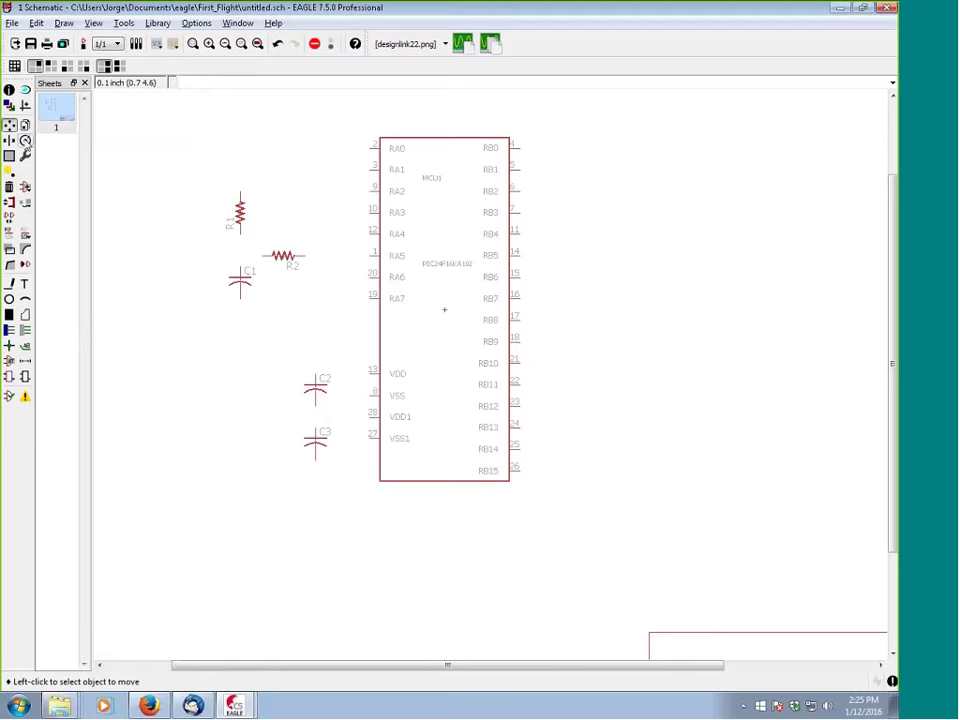
left_click(284, 255)
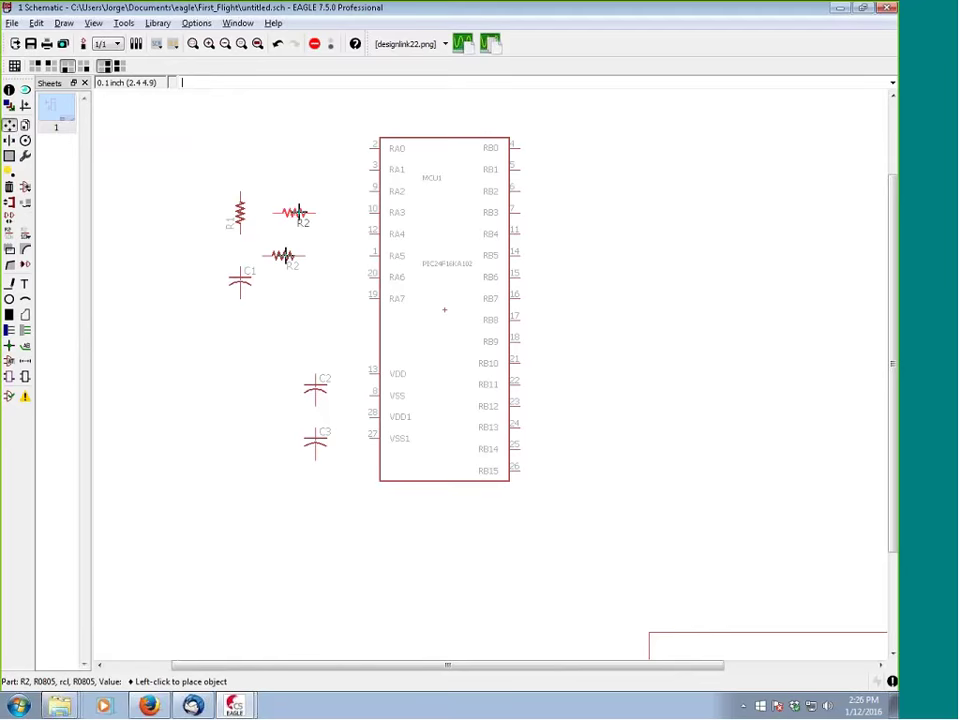
right_click(299, 207)
right_click(301, 207)
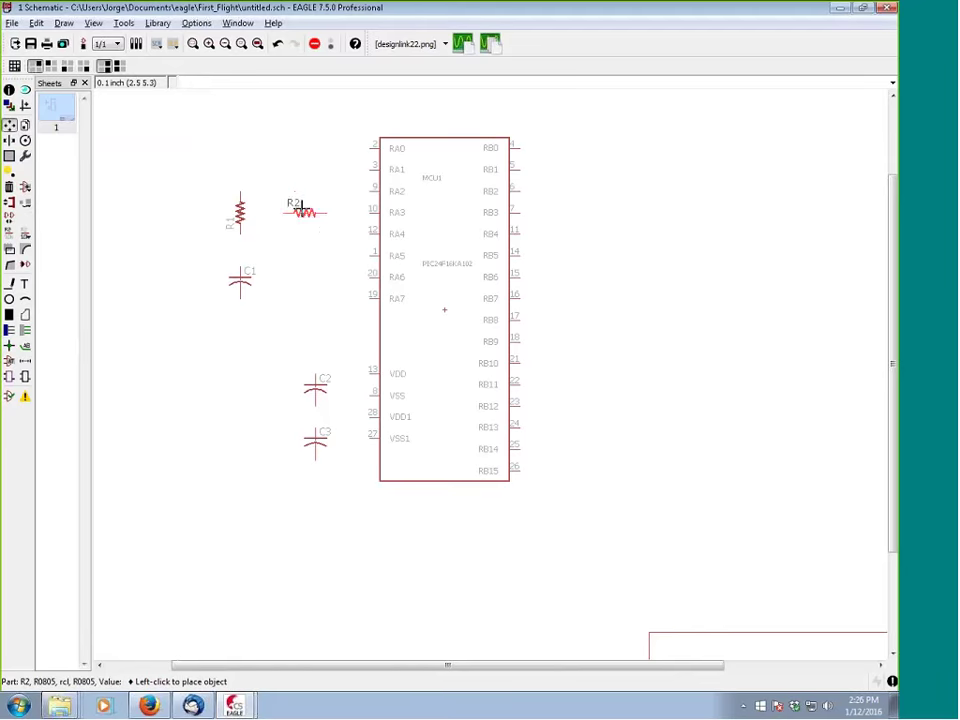
right_click(302, 206)
right_click(302, 206)
right_click(302, 206)
right_click(302, 206)
right_click(302, 206)
right_click(303, 207)
right_click(304, 207)
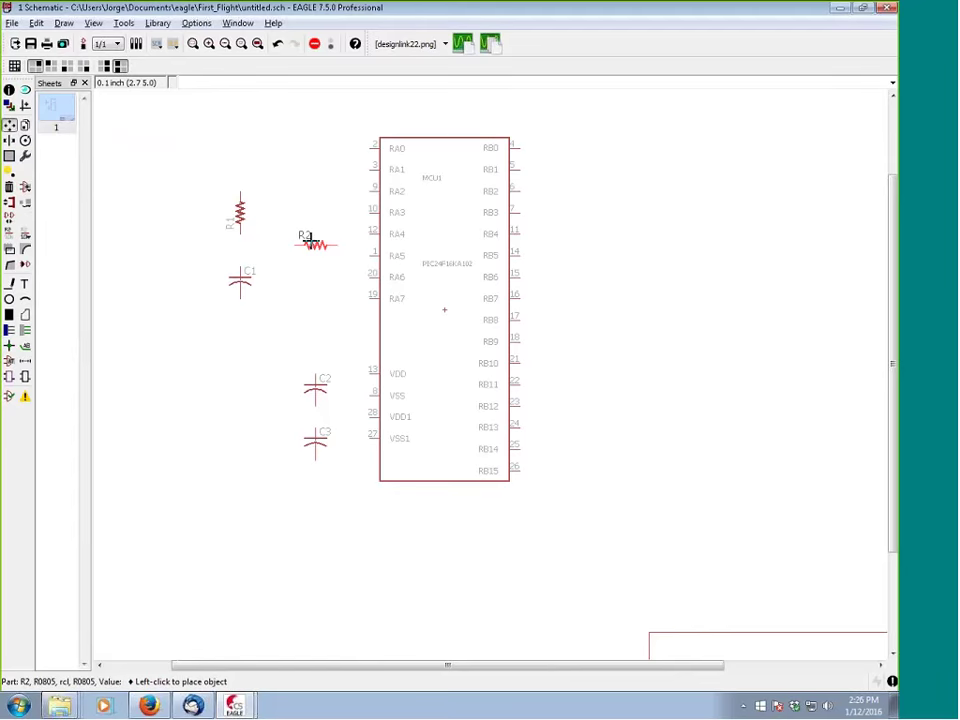
right_click(309, 239)
right_click(310, 240)
right_click(310, 240)
right_click(309, 239)
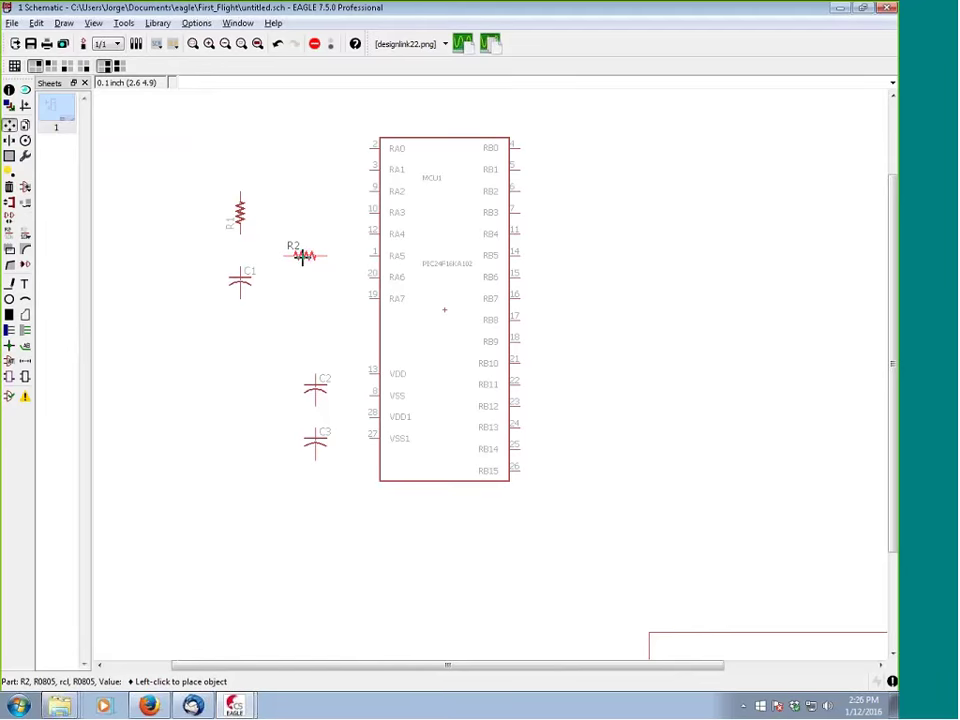
right_click(304, 222)
right_click(304, 222)
right_click(305, 223)
right_click(305, 224)
left_click(290, 257)
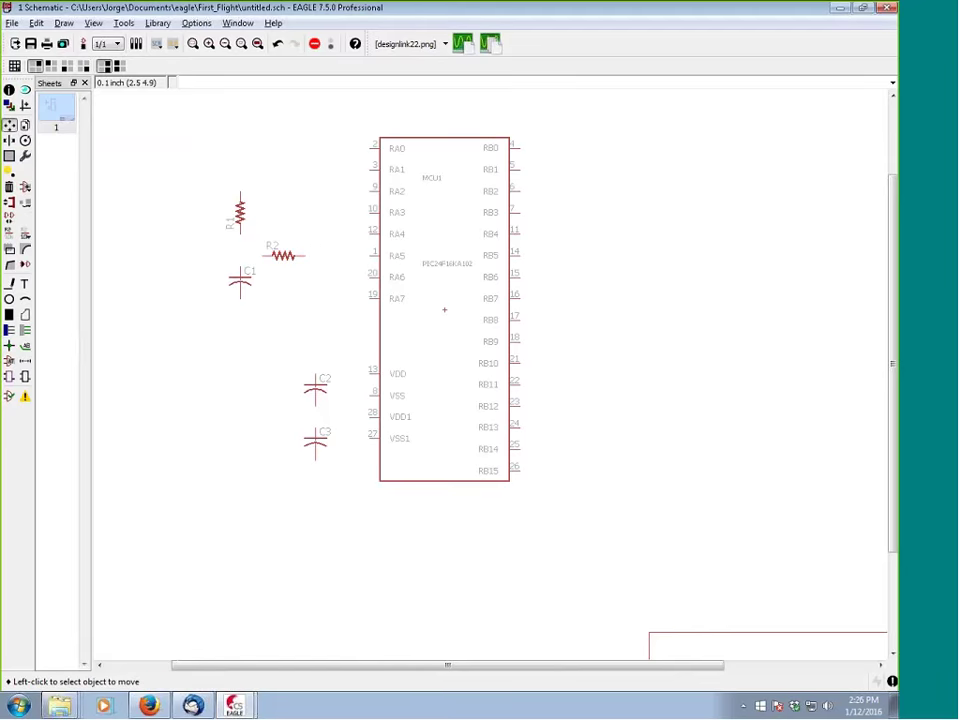
Turn on the display of layer 93 Pins in the schematic
left_click(9, 105)
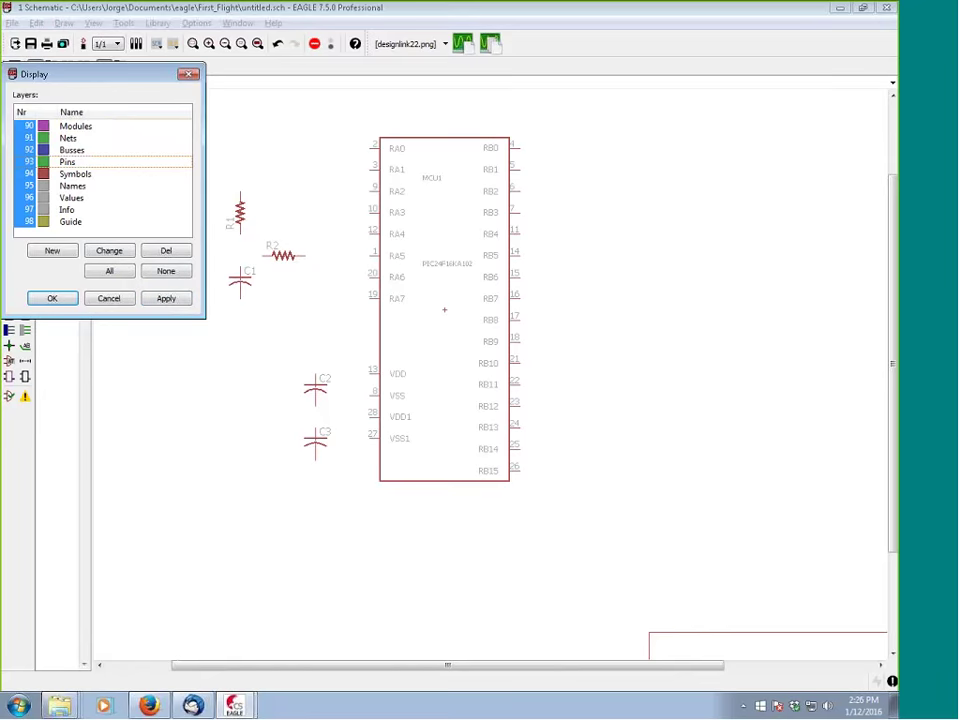
left_click(166, 298)
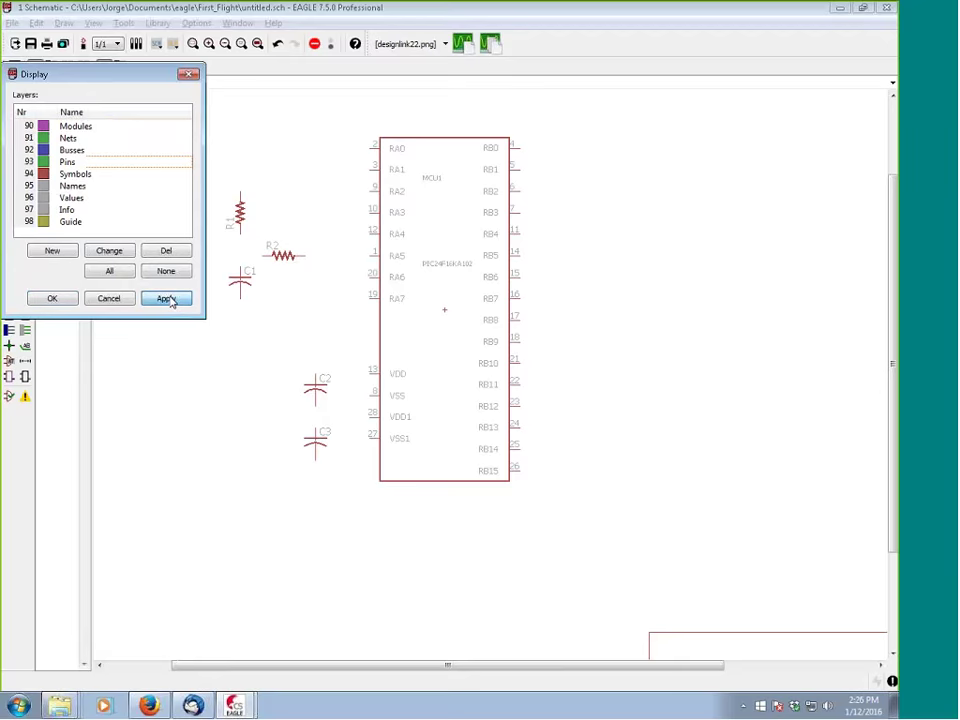
left_click(75, 301)
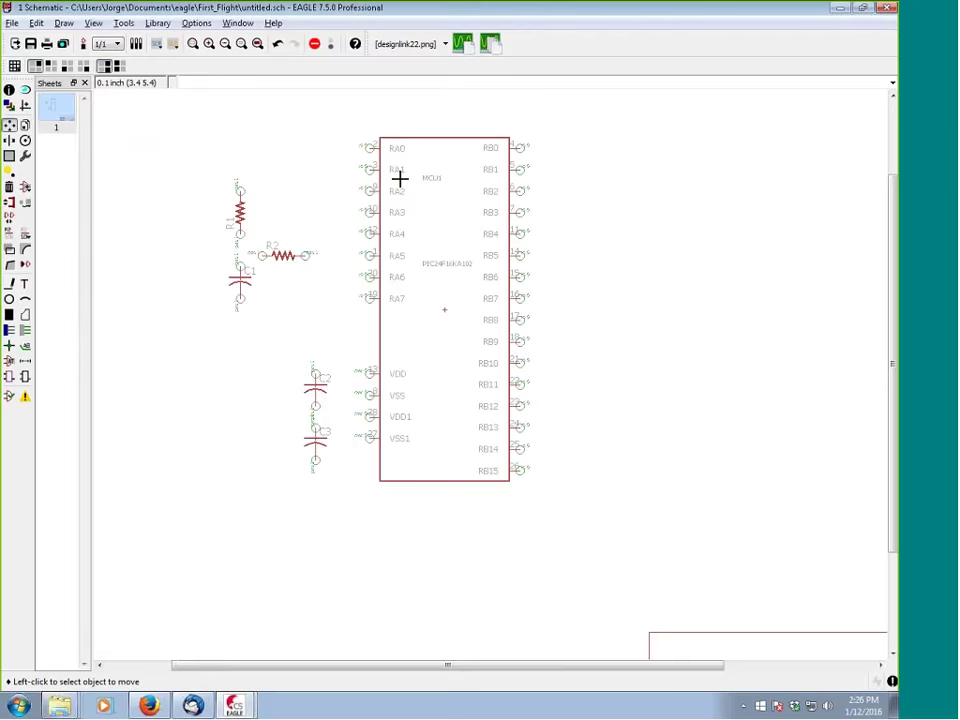
Draw a net connecting R1's lower pin to C1's upper pin
scroll(260, 279, "up", 4)
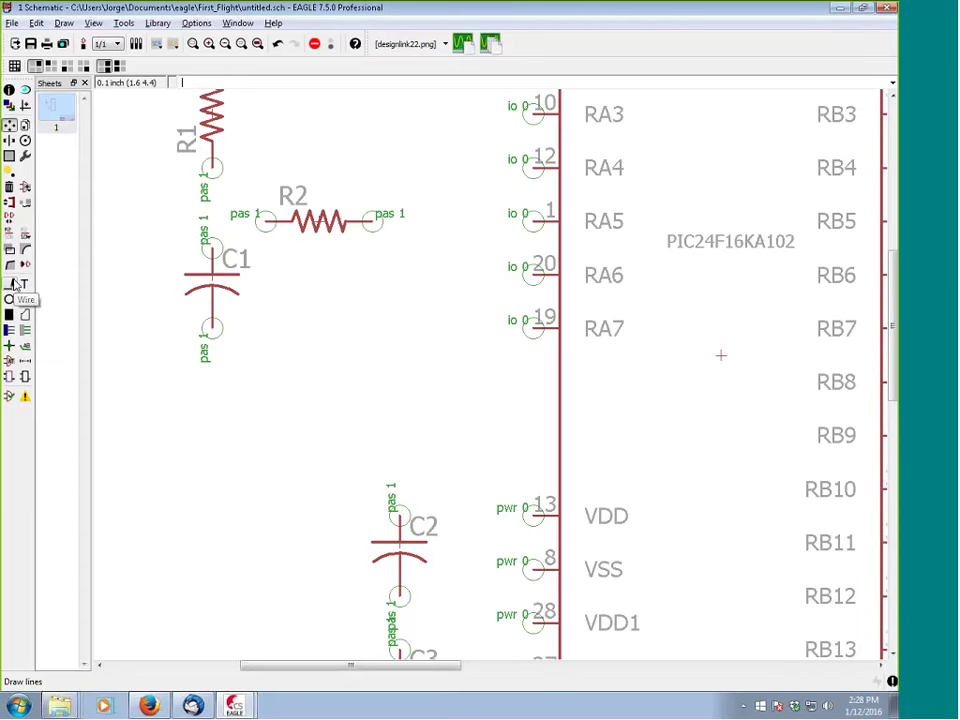
left_click(27, 332)
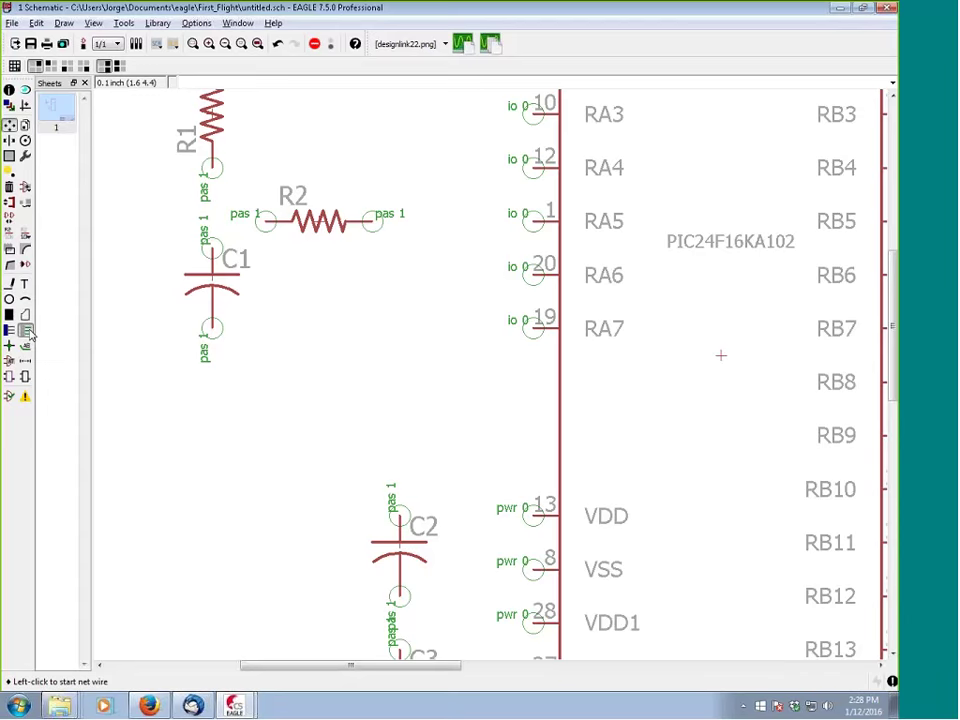
left_click(210, 170)
left_click(210, 245)
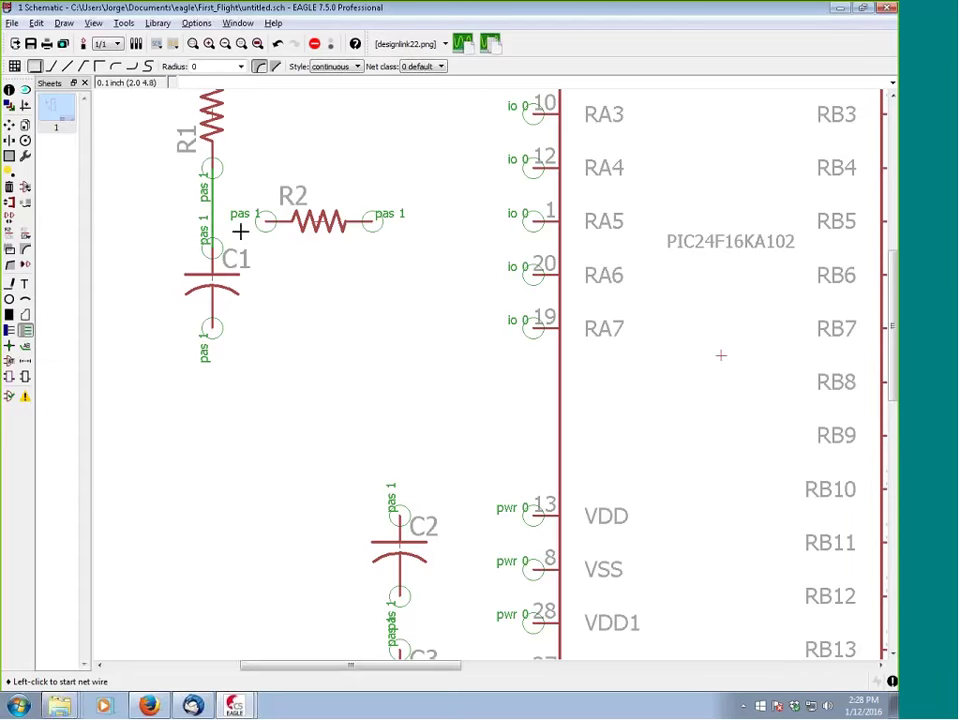
Draw nets connecting R2's left pin to the R1–C1 net and R2's right pin to RA5
left_click(265, 220)
left_click(212, 221)
left_click(490, 221)
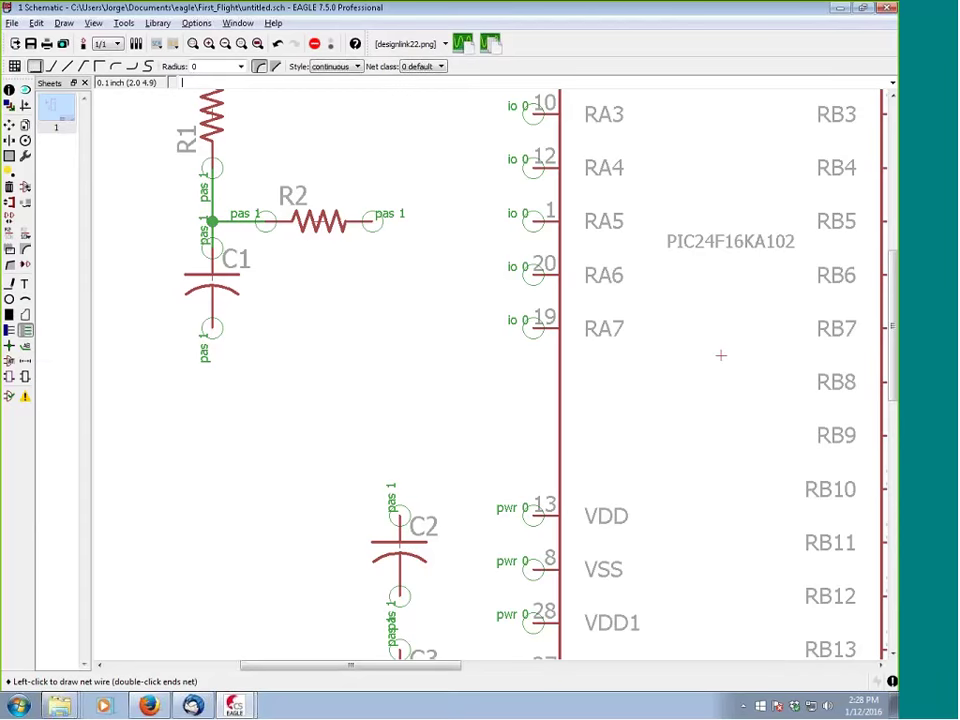
left_click(532, 221)
Draw nets connecting C2's upper pin to VDD and its lower pin to VSS, using right-angle bends
left_click(399, 516)
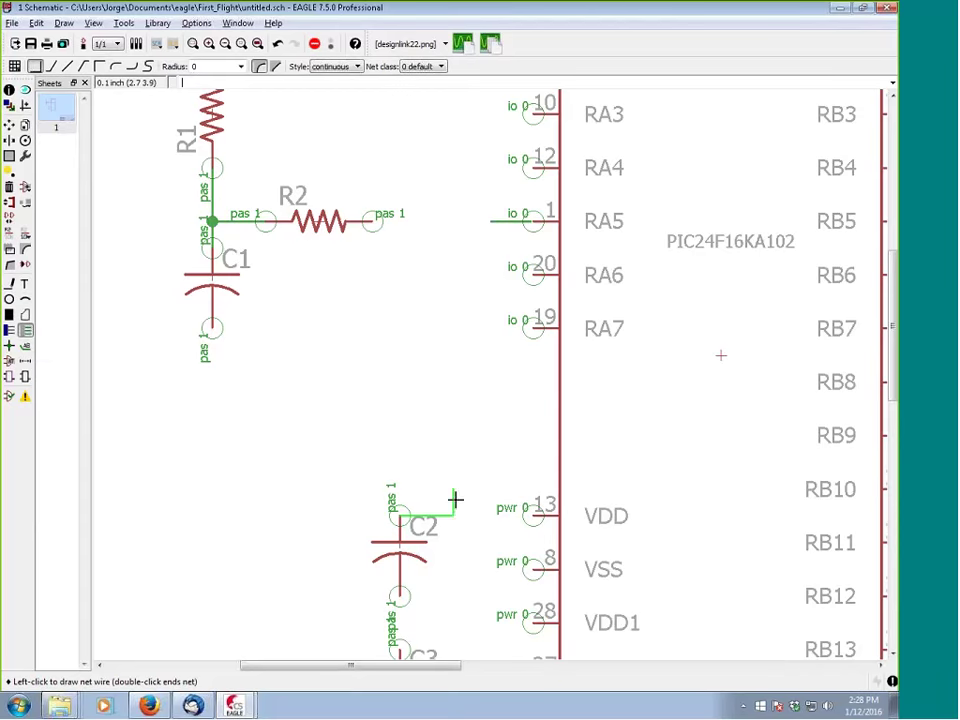
left_click(530, 511)
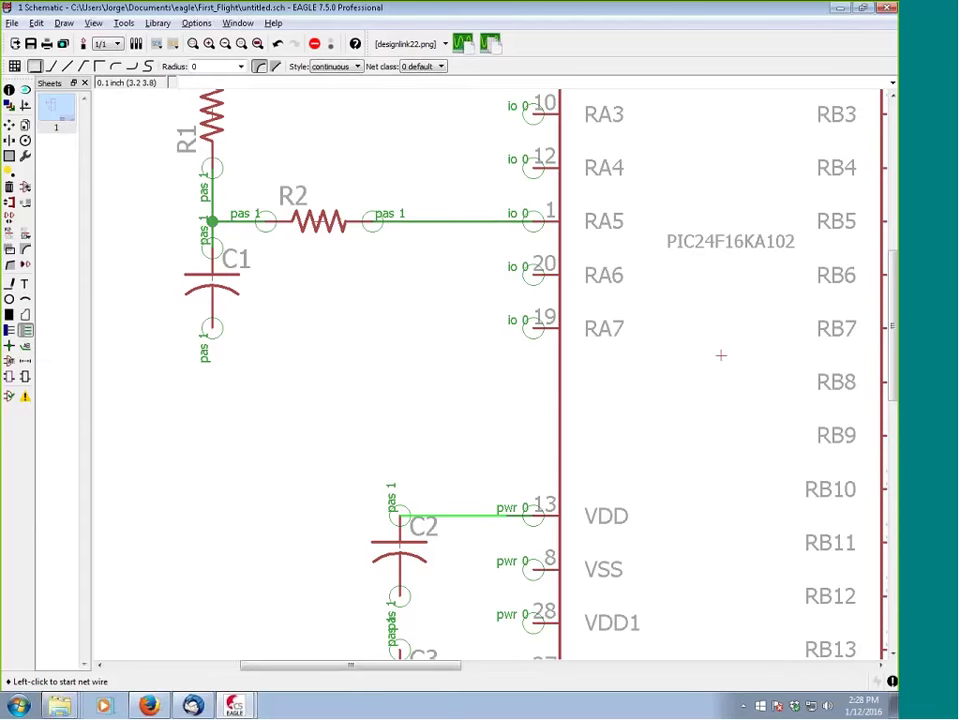
left_click(399, 595)
right_click(456, 565)
right_click(456, 565)
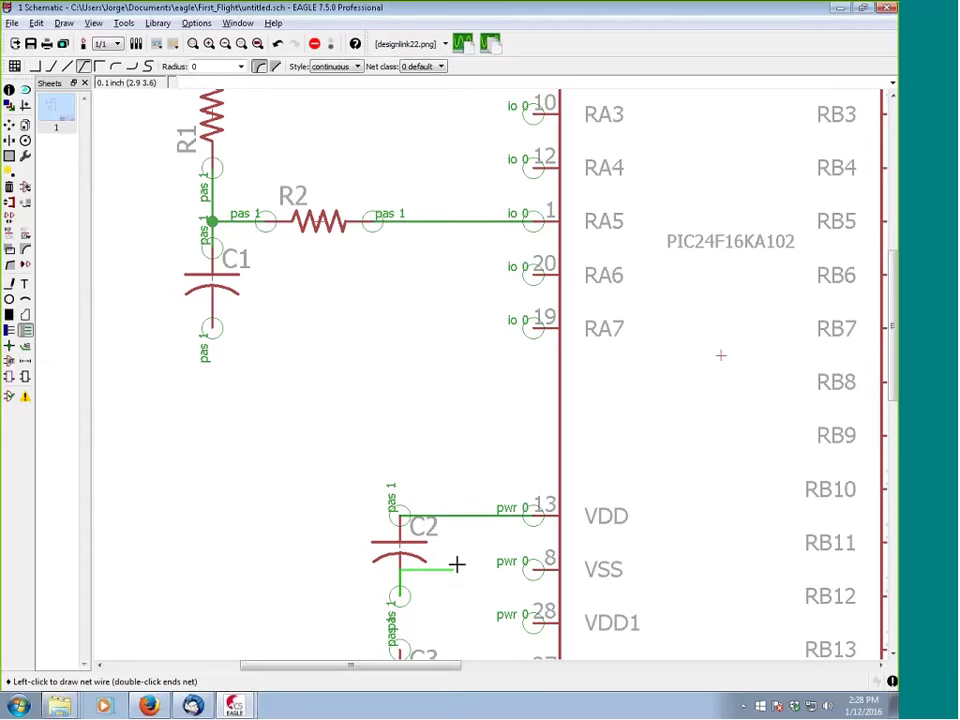
right_click(456, 565)
right_click(456, 565)
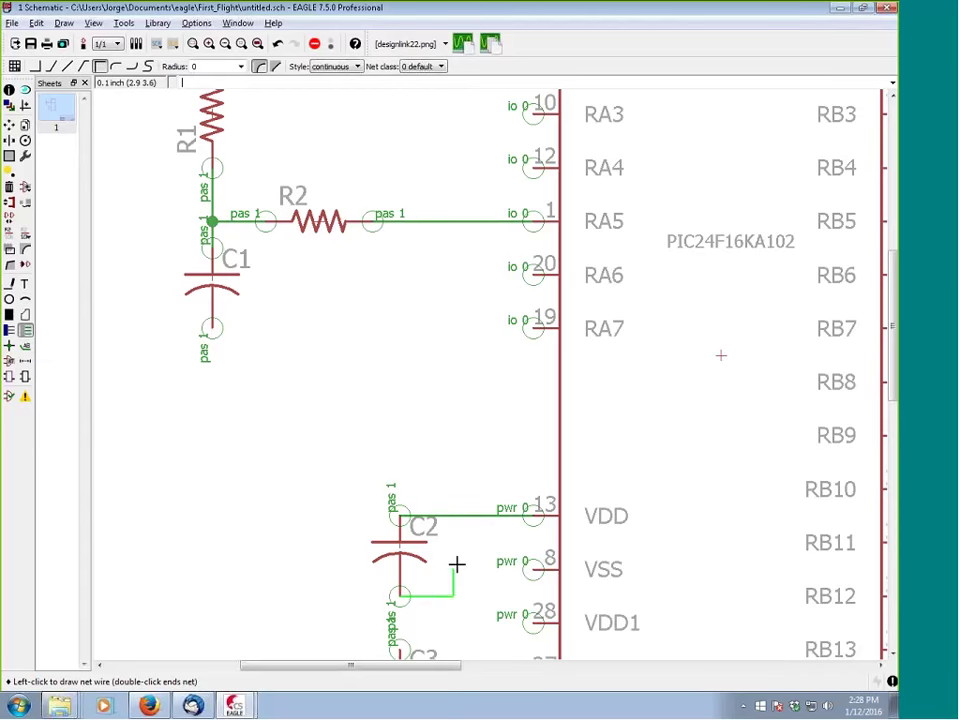
right_click(456, 565)
right_click(456, 565)
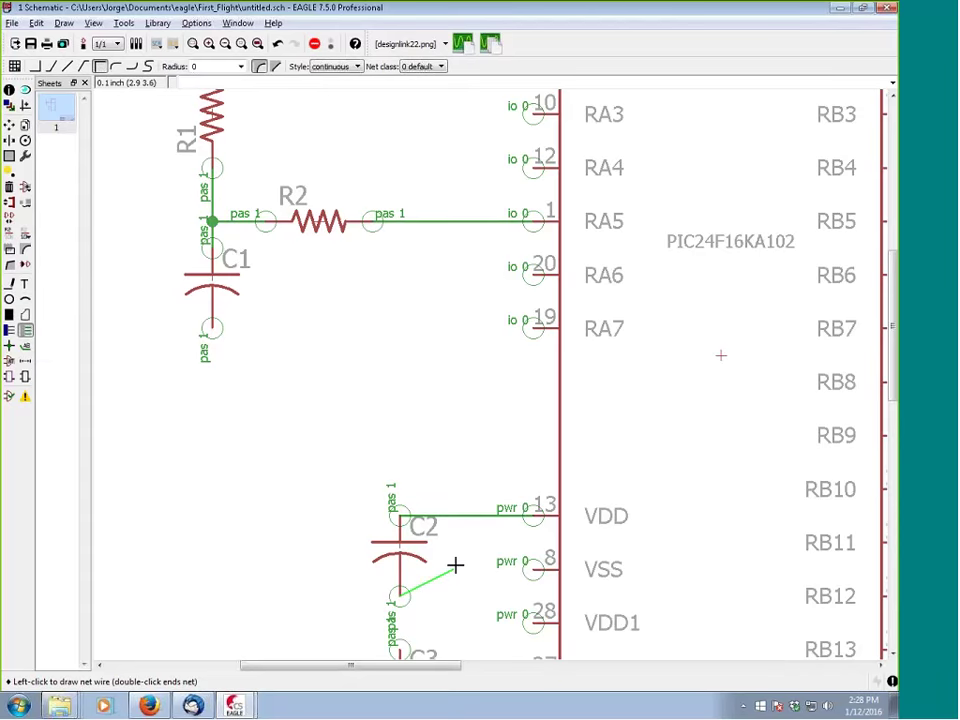
right_click(456, 565)
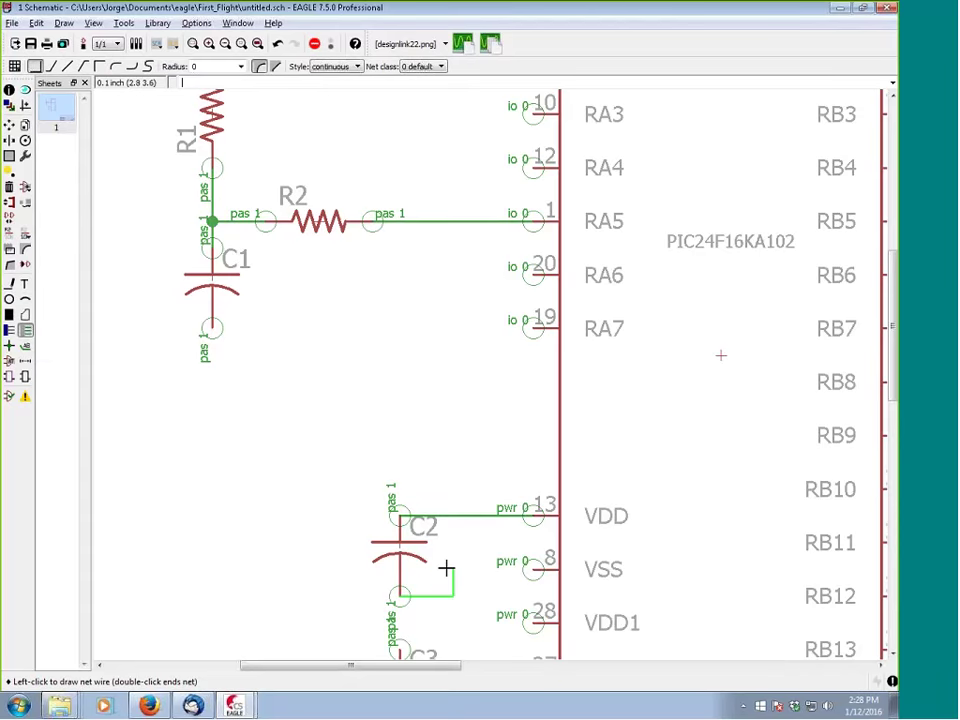
left_click(454, 568)
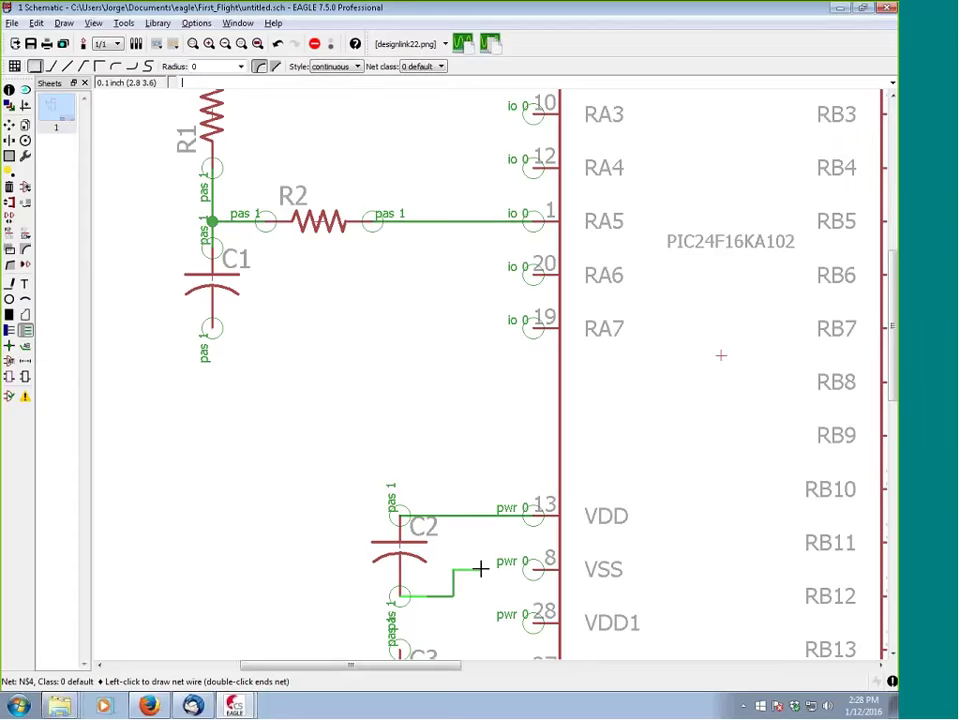
left_click(527, 568)
Draw nets connecting C3's upper pin to VDD1 and its lower pin to VSS1
scroll(392, 560, "down", 2)
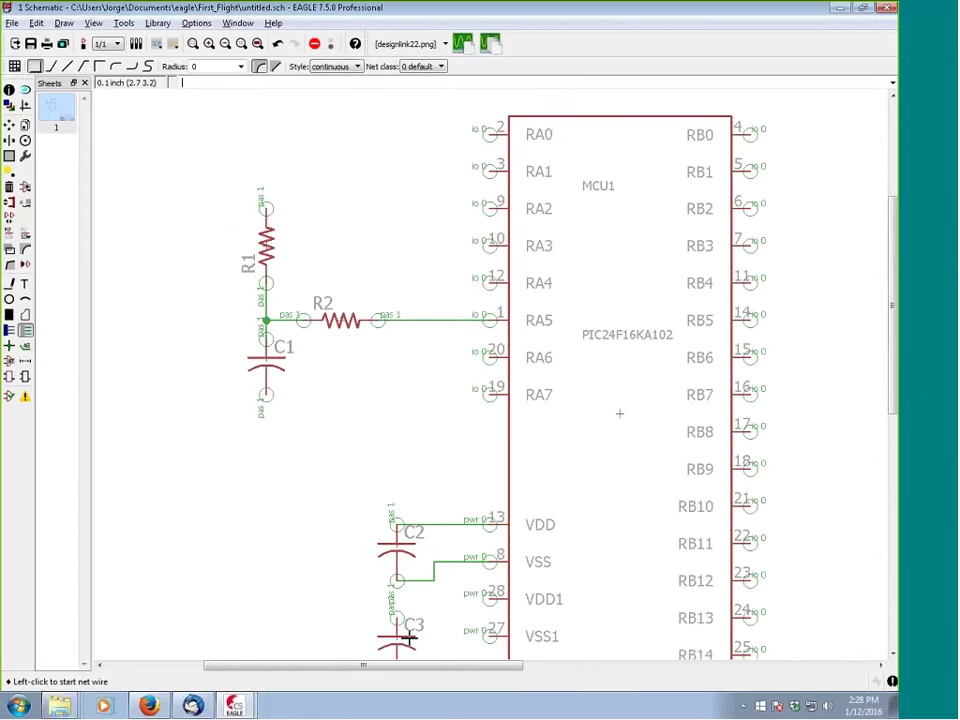
left_click(396, 617)
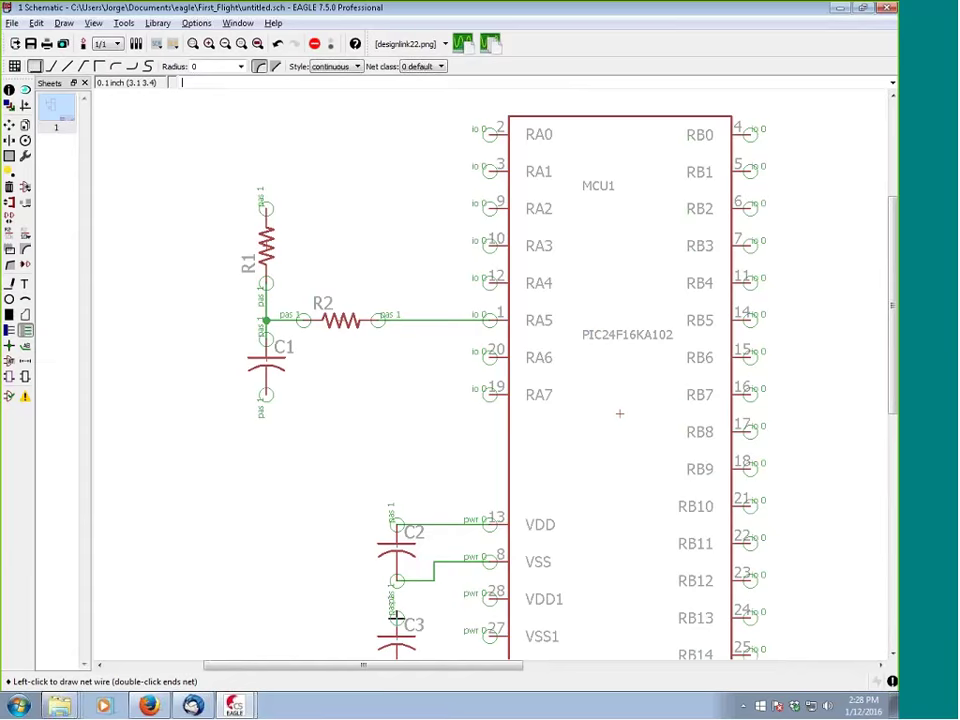
left_click(483, 596)
scroll(381, 583, "down", 1)
middle_click_drag(379, 579, 305, 410)
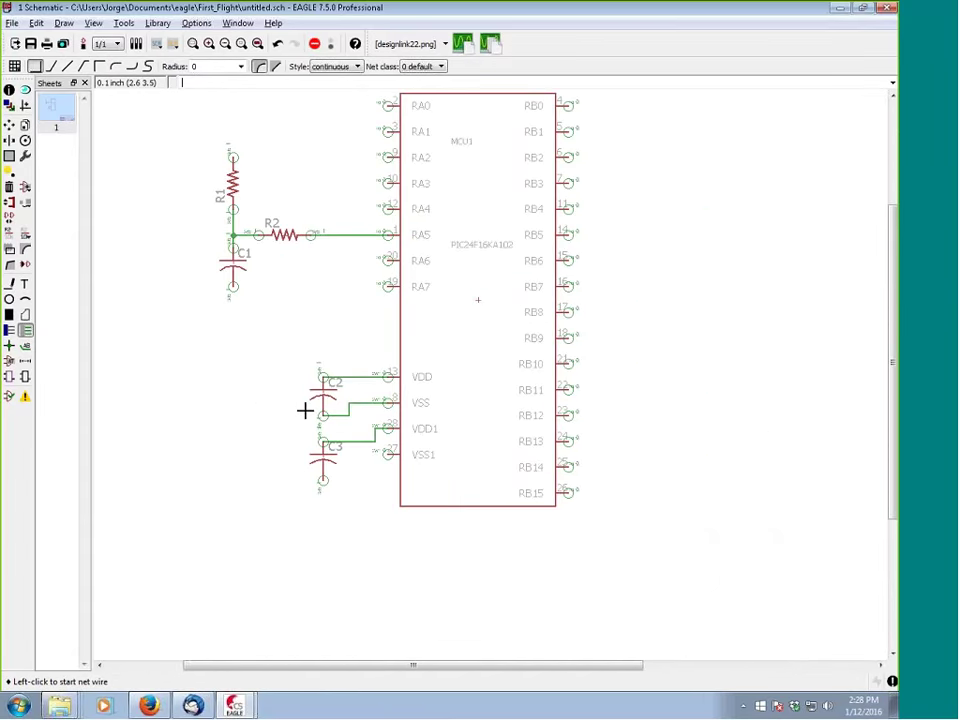
left_click(322, 480)
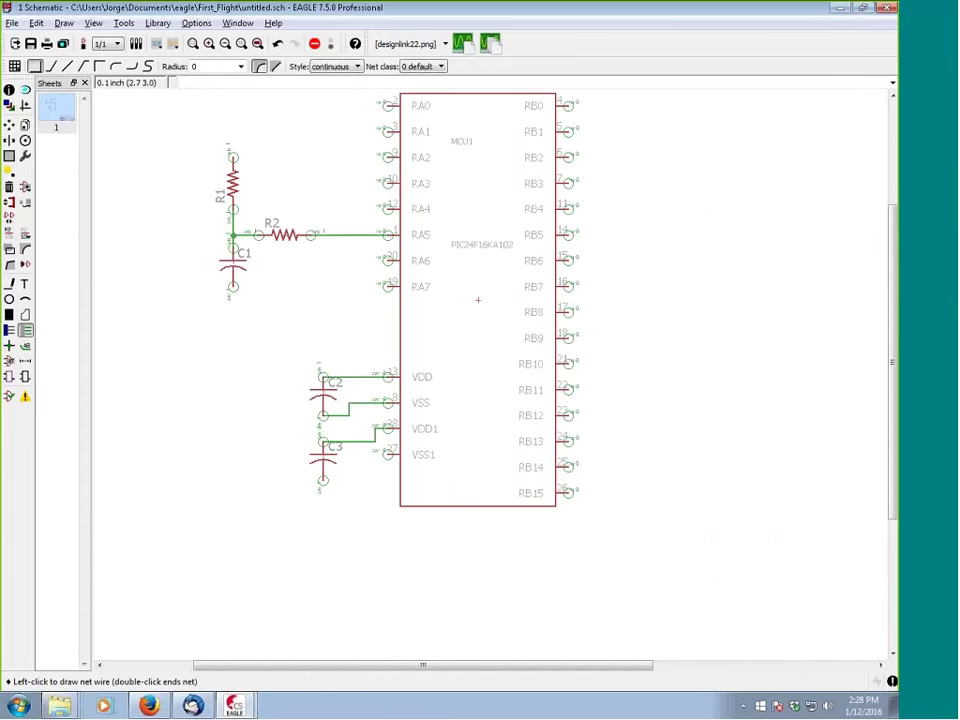
left_click(389, 460)
Turn off the display of layer 93 Pins in the schematic
scroll(196, 421, "down", 1)
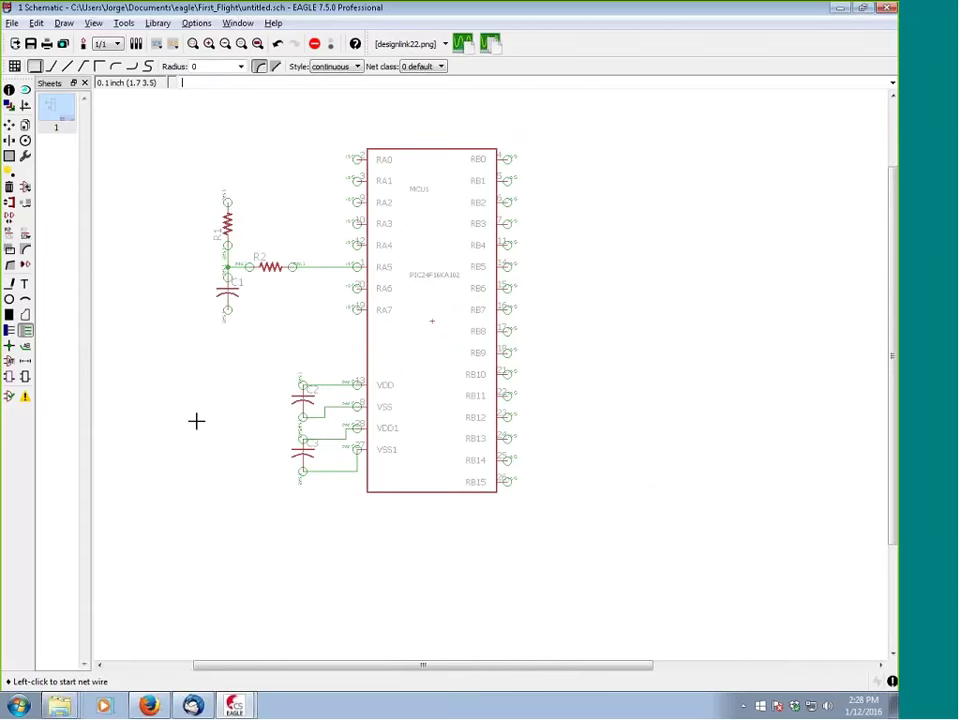
scroll(176, 407, "down", 1)
left_click(9, 105)
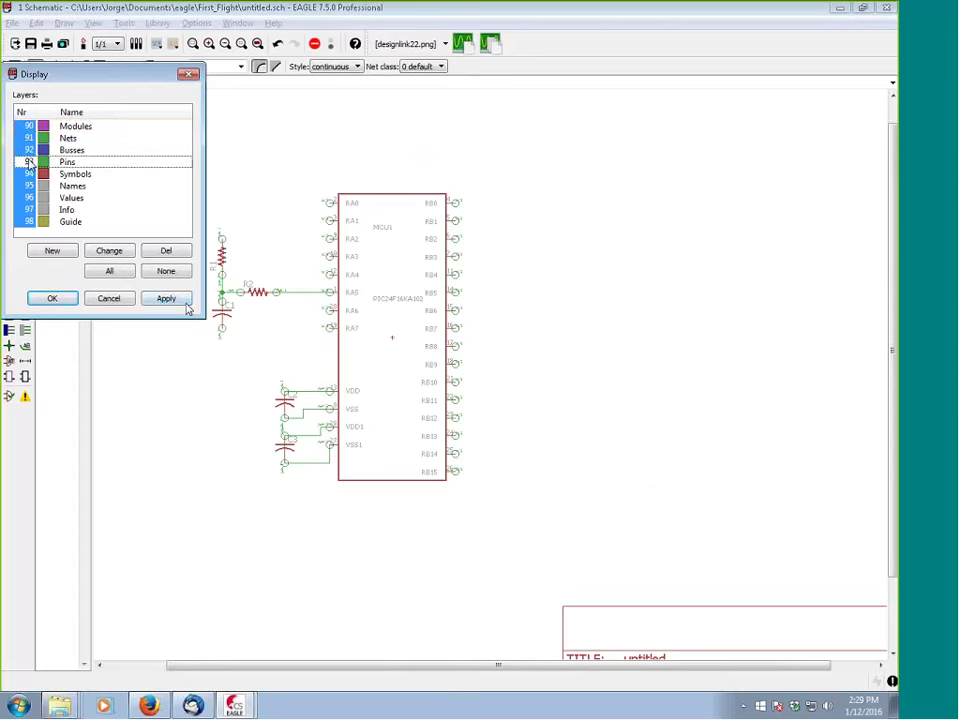
left_click(166, 298)
left_click(55, 298)
scroll(250, 424, "up", 1)
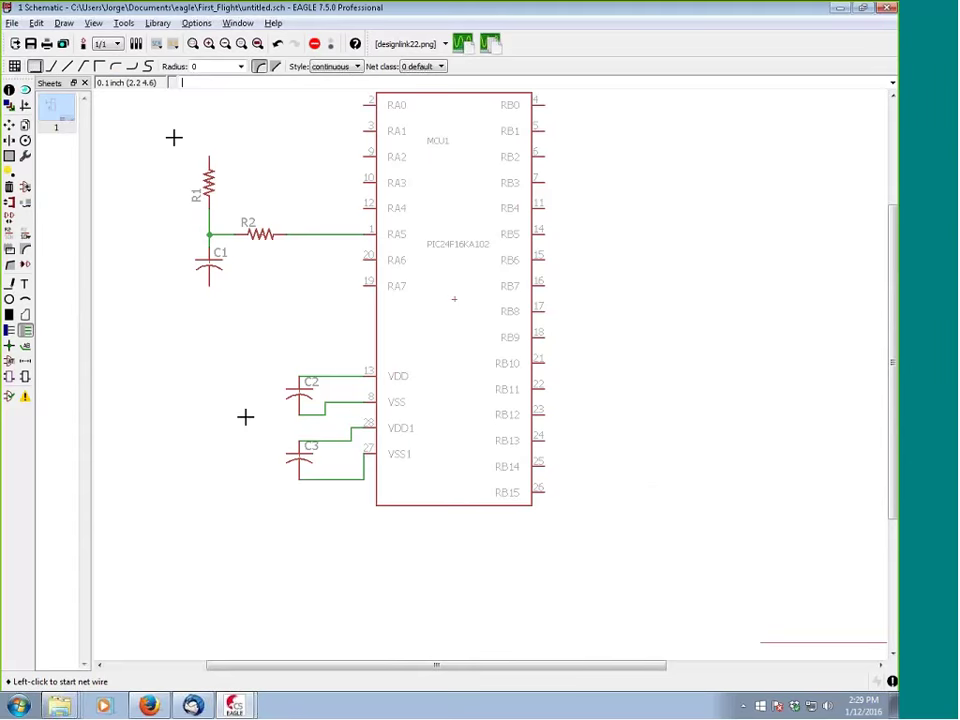
Start adding a part, collapse the rcl library and expand the supply1 library of supply symbols
scroll(281, 255, "down", 3)
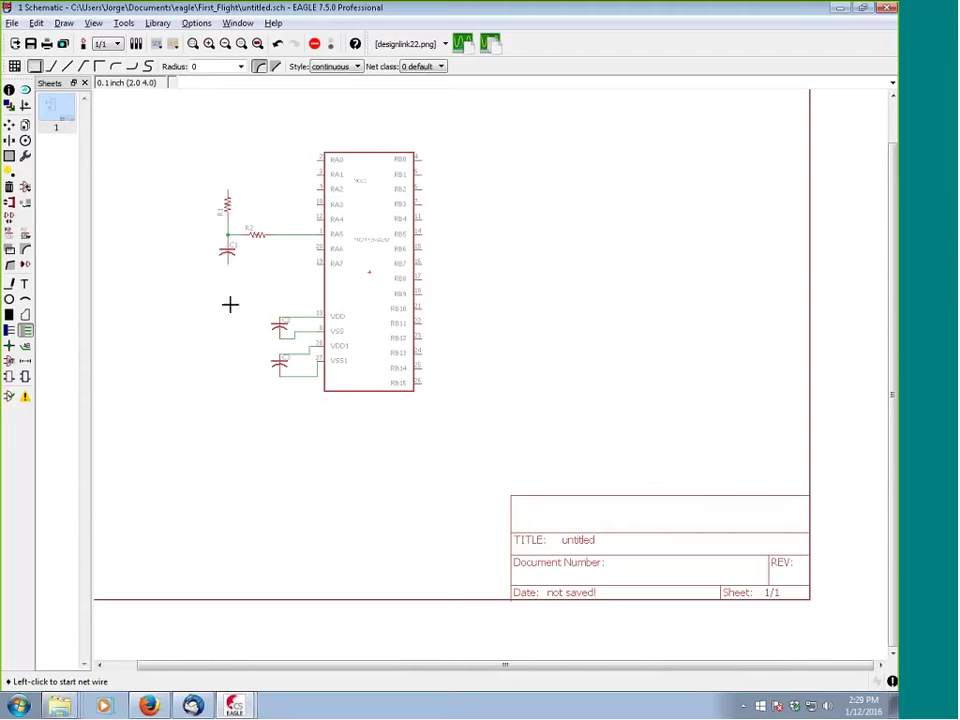
scroll(237, 305, "up", 1)
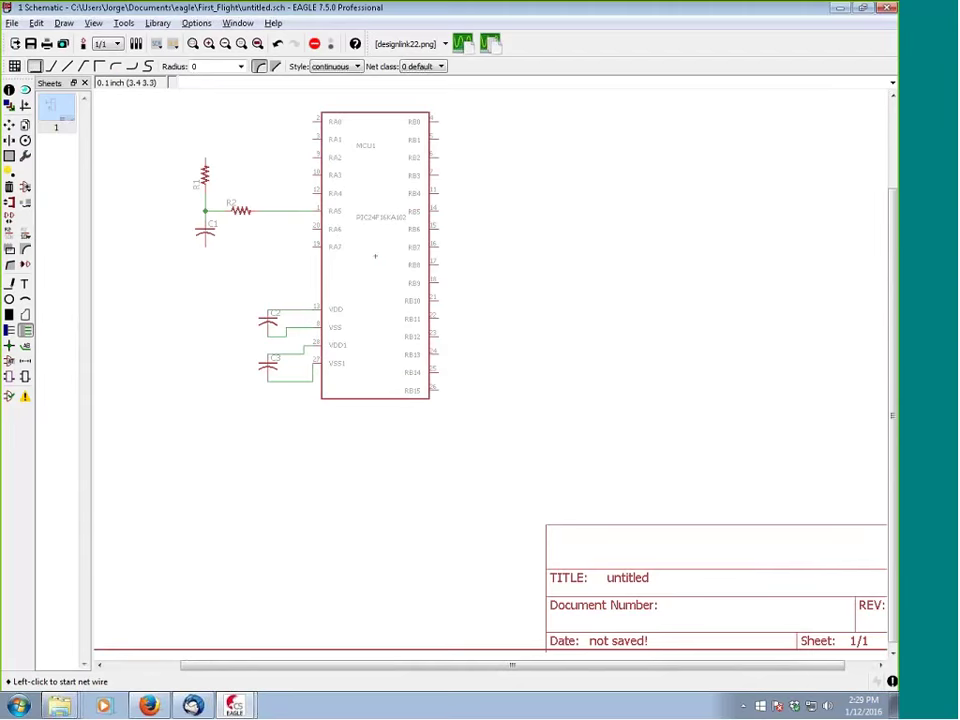
left_click(25, 188)
scroll(171, 197, "up", 5)
scroll(86, 268, "up", 10)
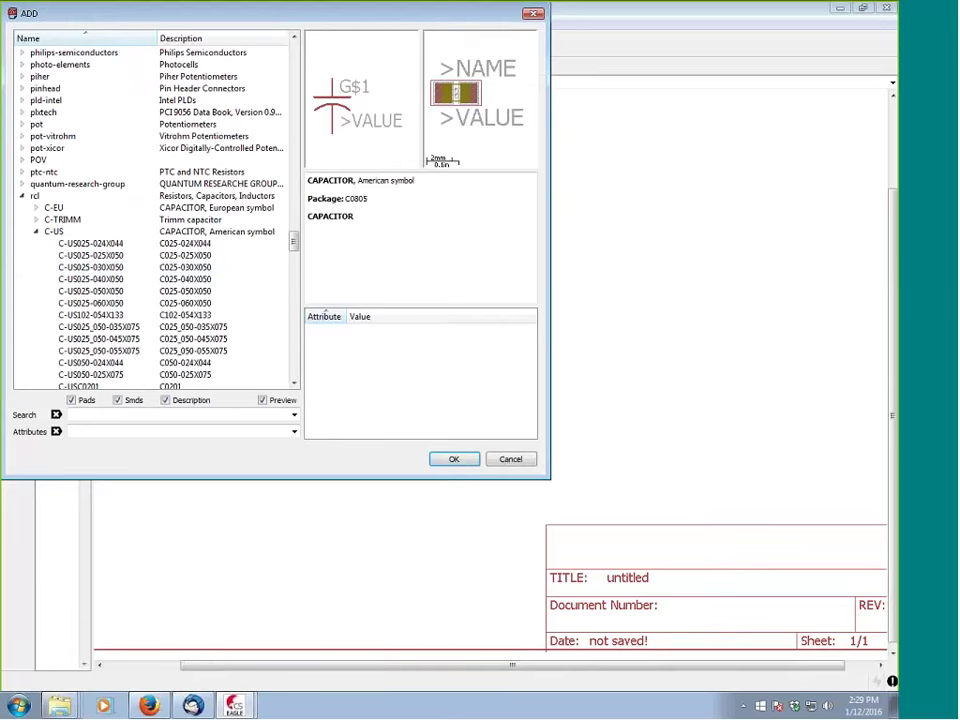
left_click(36, 231)
left_click(21, 195)
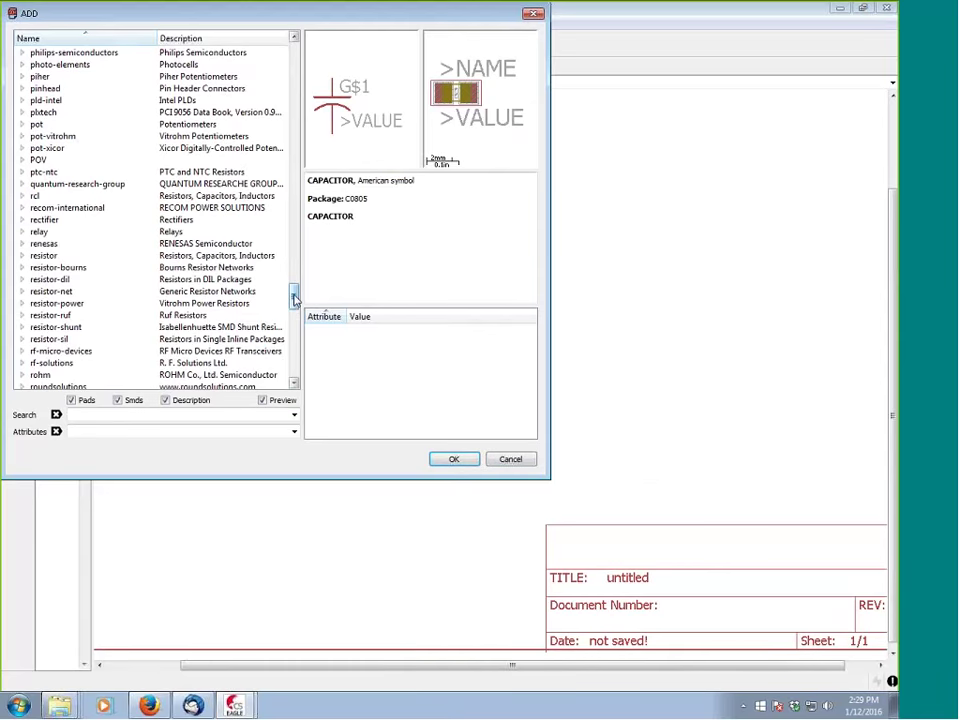
left_click_drag(296, 304, 296, 332)
left_click(44, 303)
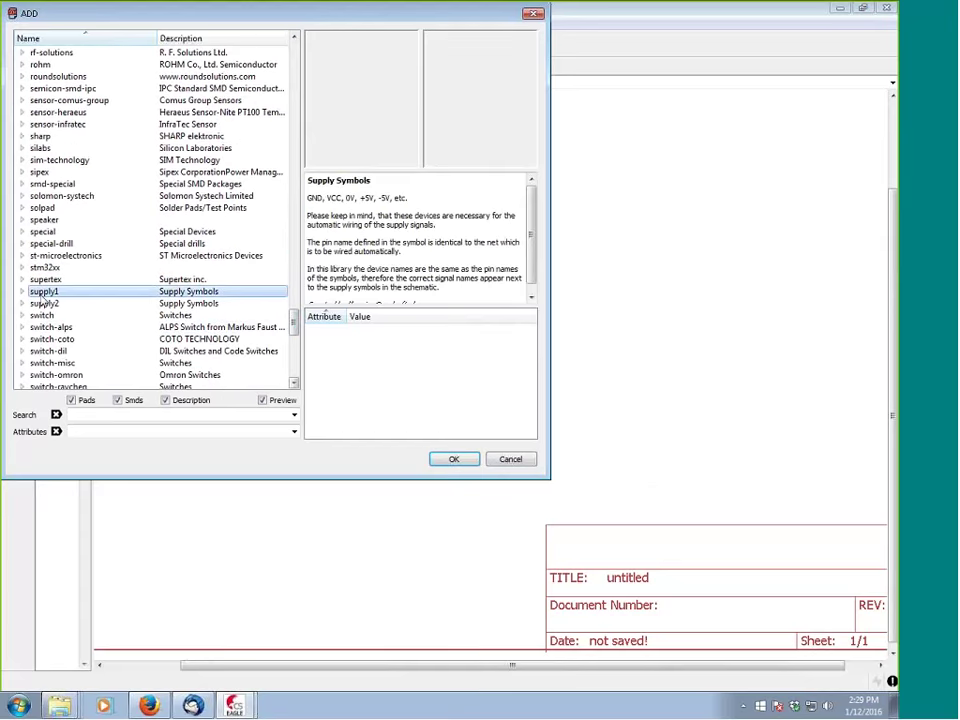
left_click(47, 292)
left_click(23, 292)
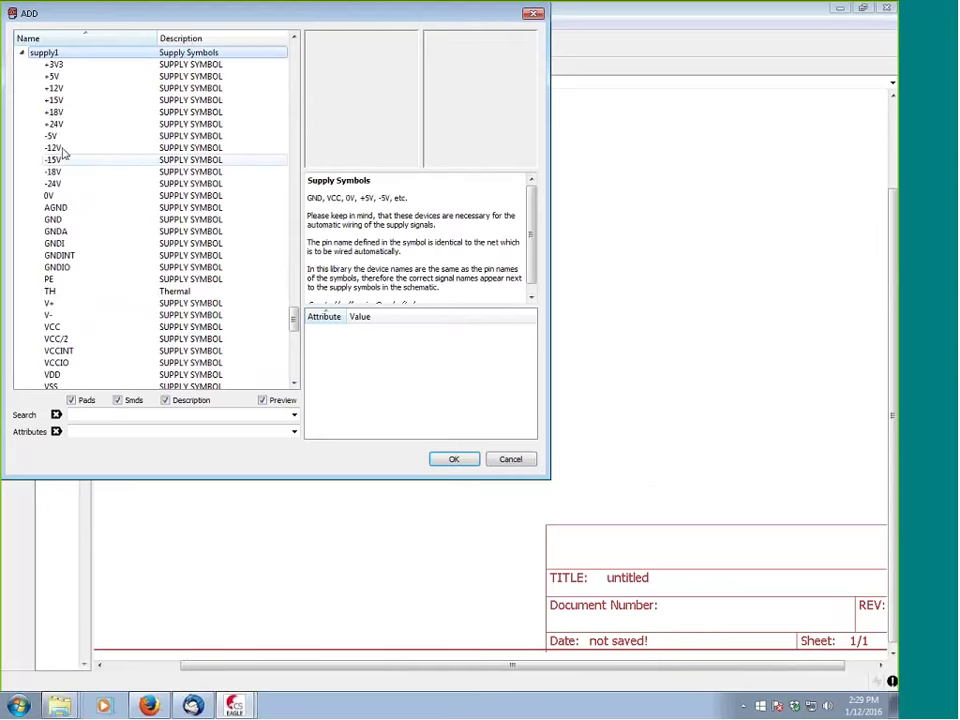
Look through the supply symbols in the supply2 library and return to the supply1 library
left_click(21, 52)
left_click(22, 64)
scroll(107, 150, "down", 3)
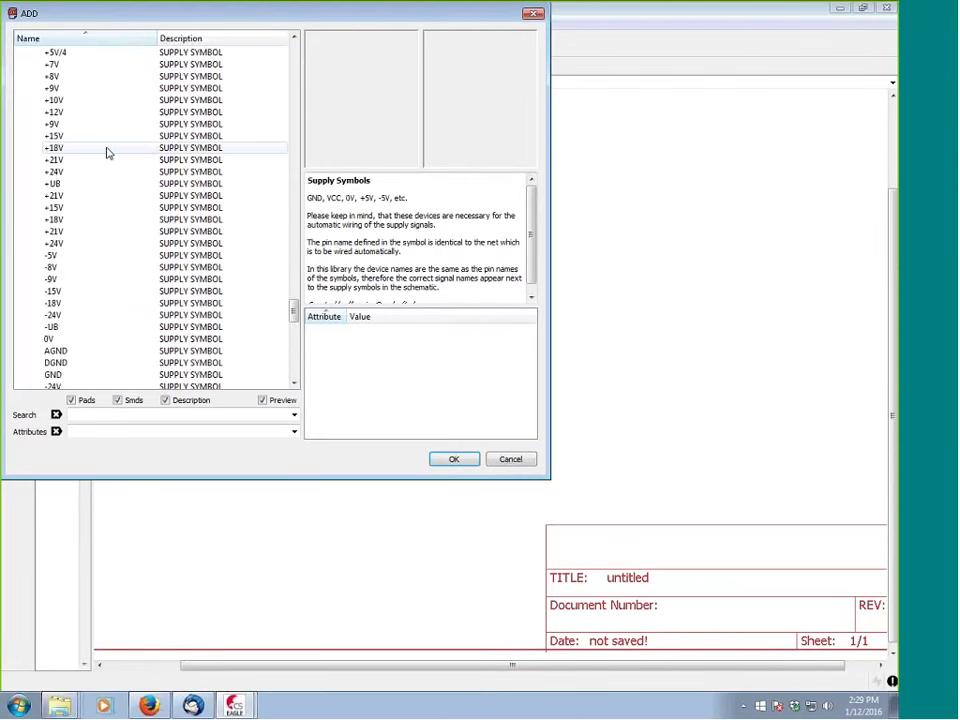
scroll(107, 152, "up", 6)
left_click(23, 197)
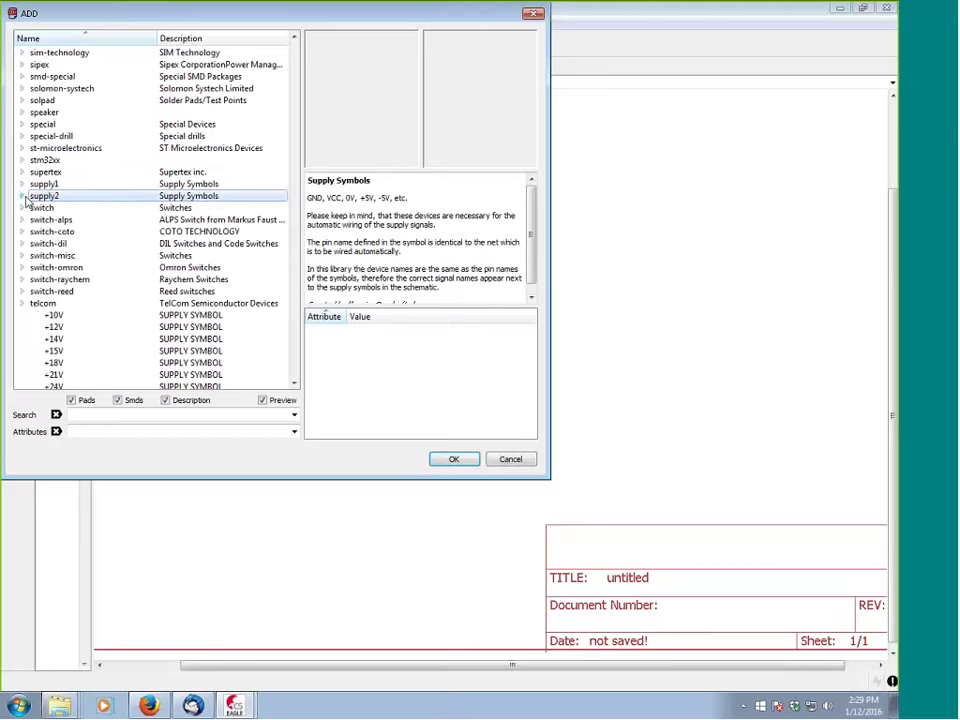
left_click(21, 185)
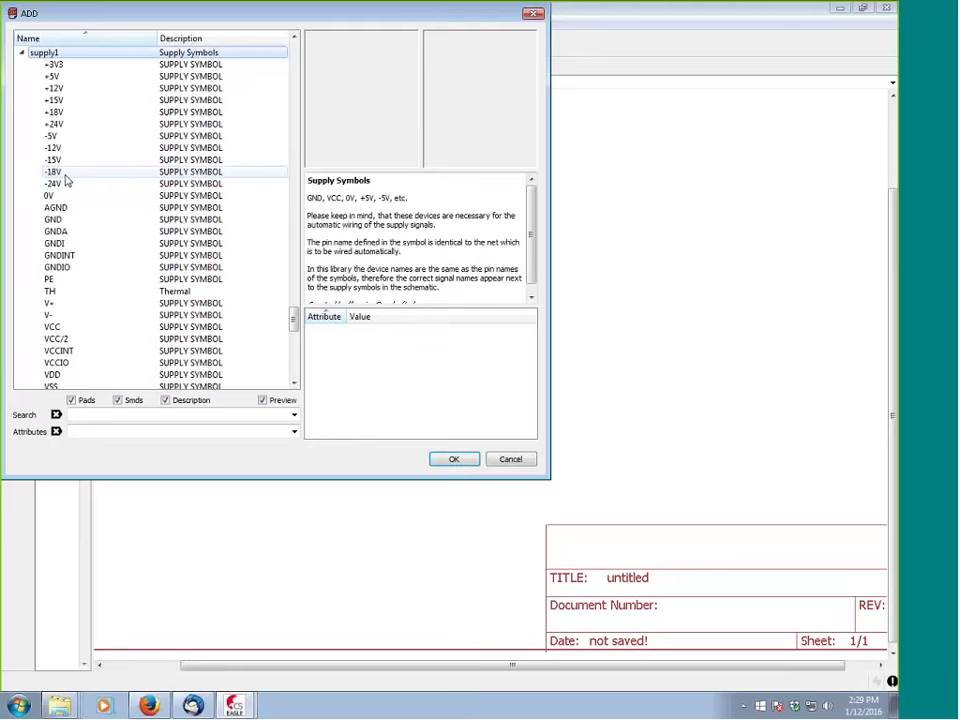
Place +3V3 supply symbols above C2 and on C3's upper pin, accepting the renaming of C3's net to +3V3
left_click(55, 64)
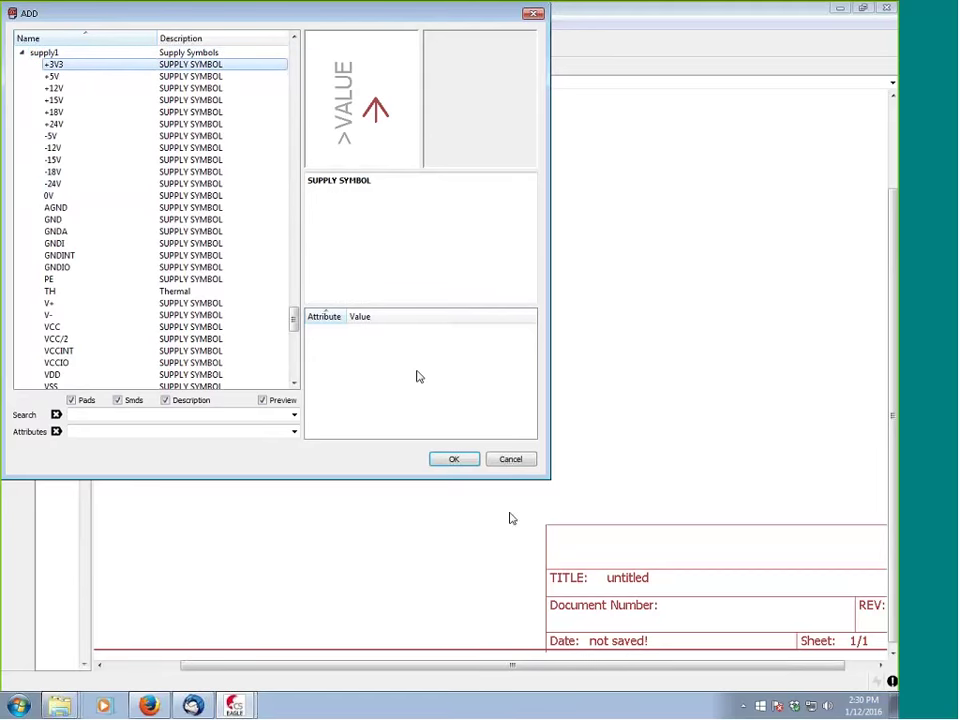
left_click(452, 463)
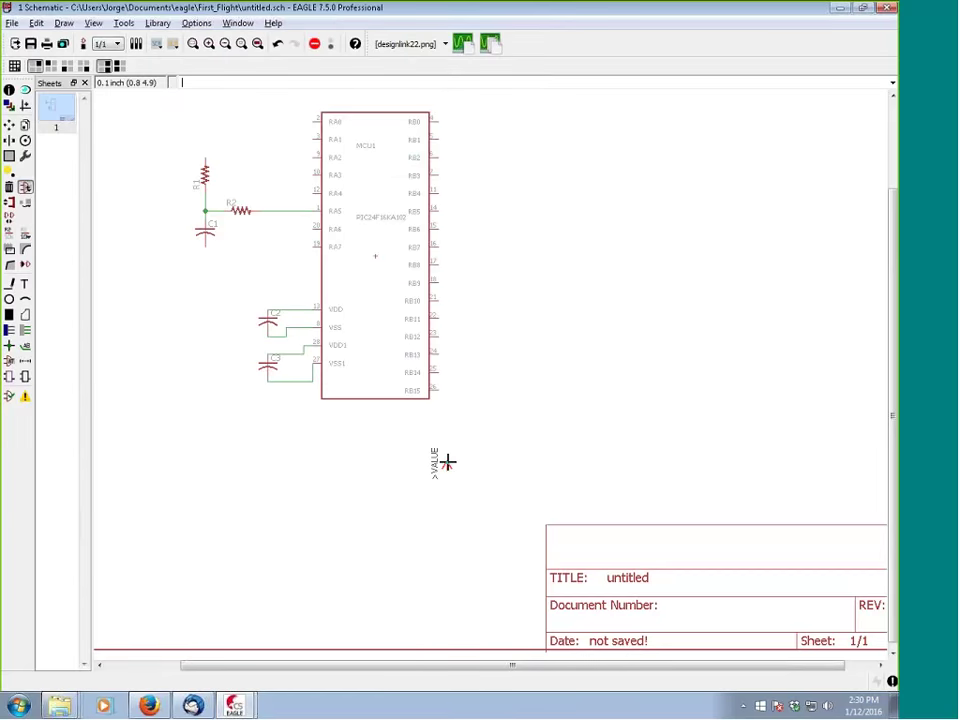
left_click(267, 298)
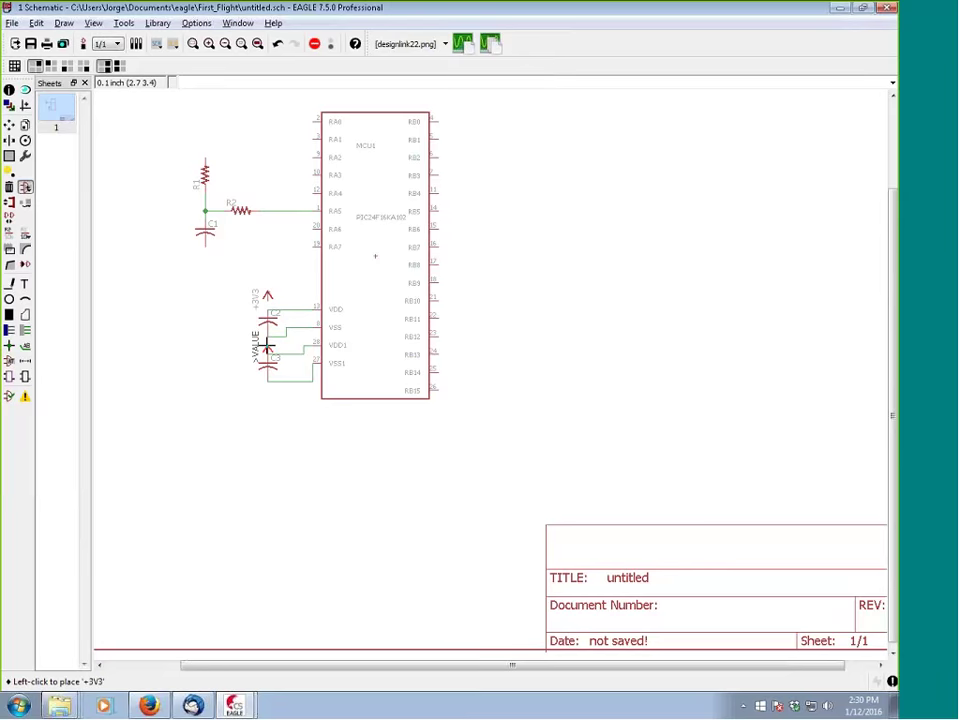
left_click(266, 345)
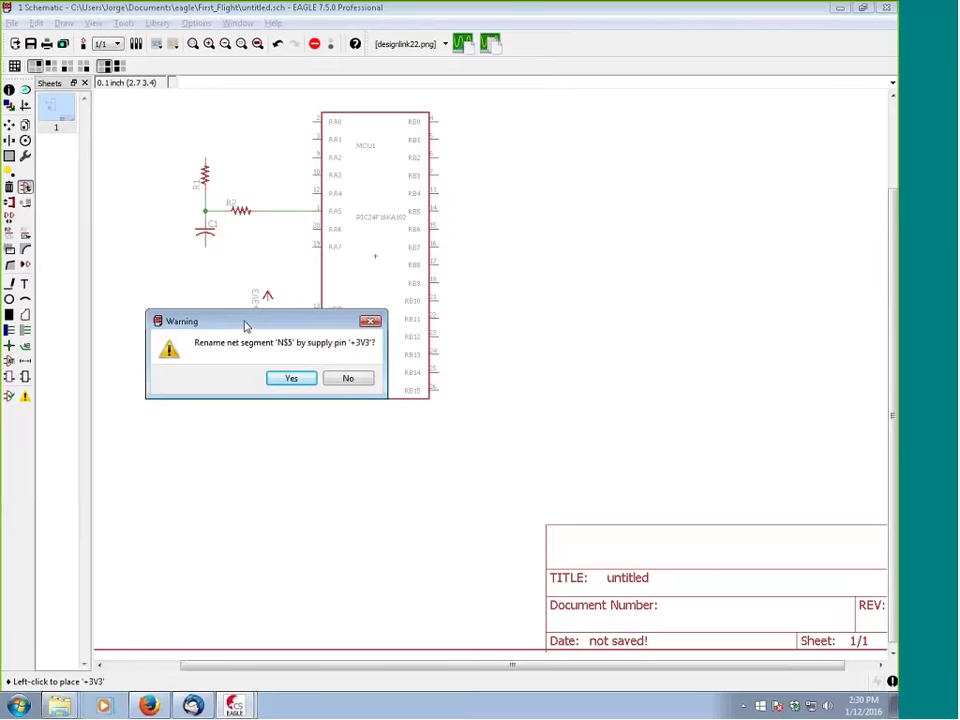
left_click(290, 378)
Mirror the +3V3 supply symbol and place one above R1, ending the placement
scroll(268, 368, "up", 4)
scroll(140, 330, "down", 2)
middle_click(176, 270)
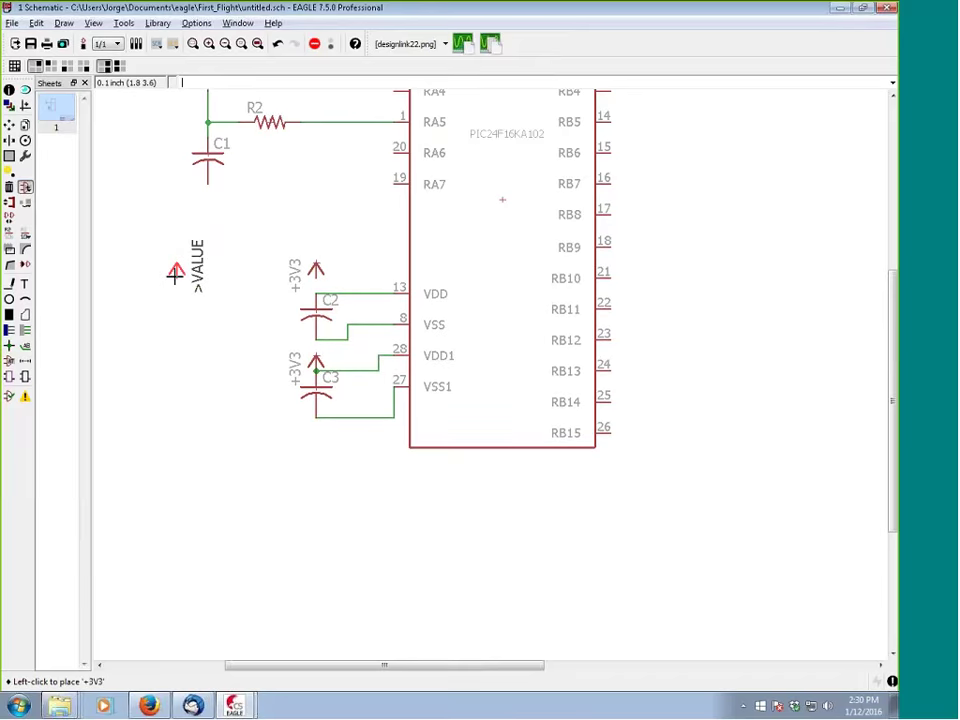
middle_click_drag(175, 270, 171, 561)
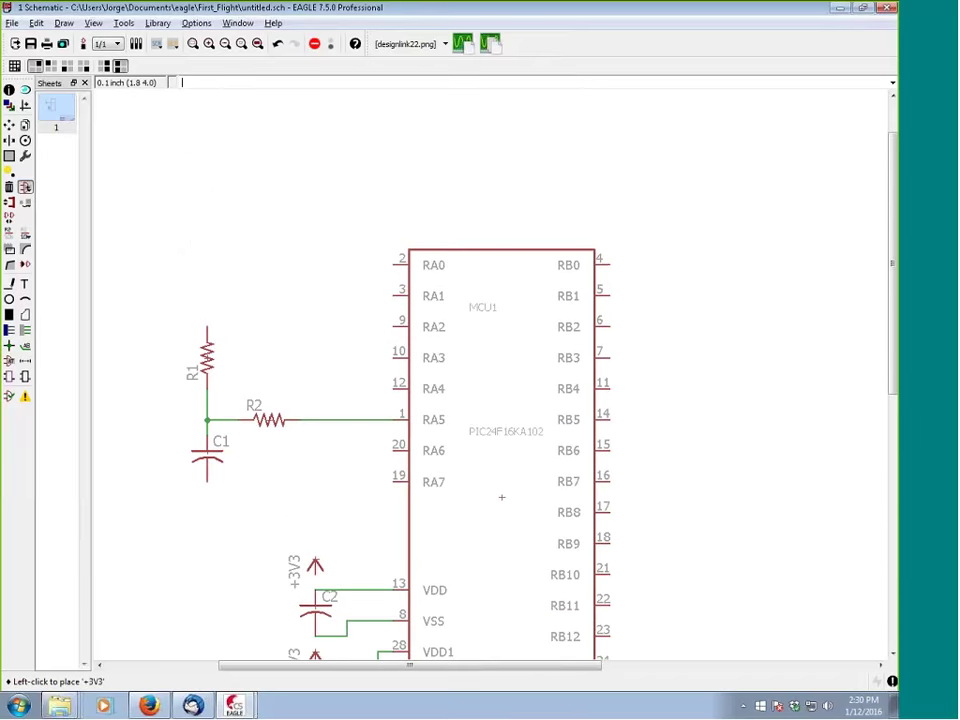
left_click(205, 300)
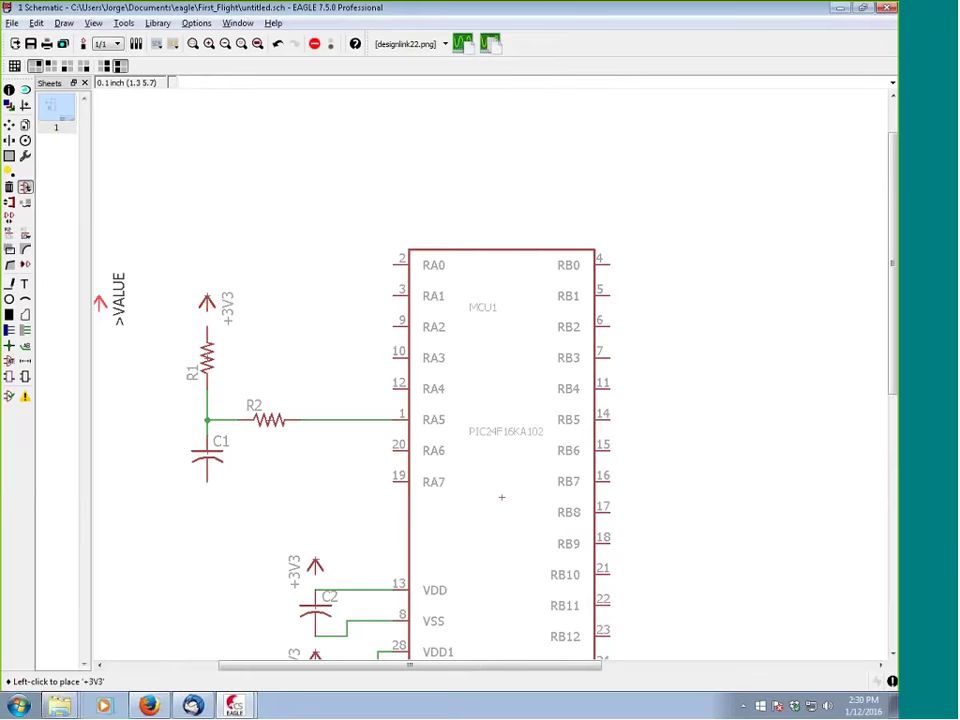
key("Escape")
key("Escape")
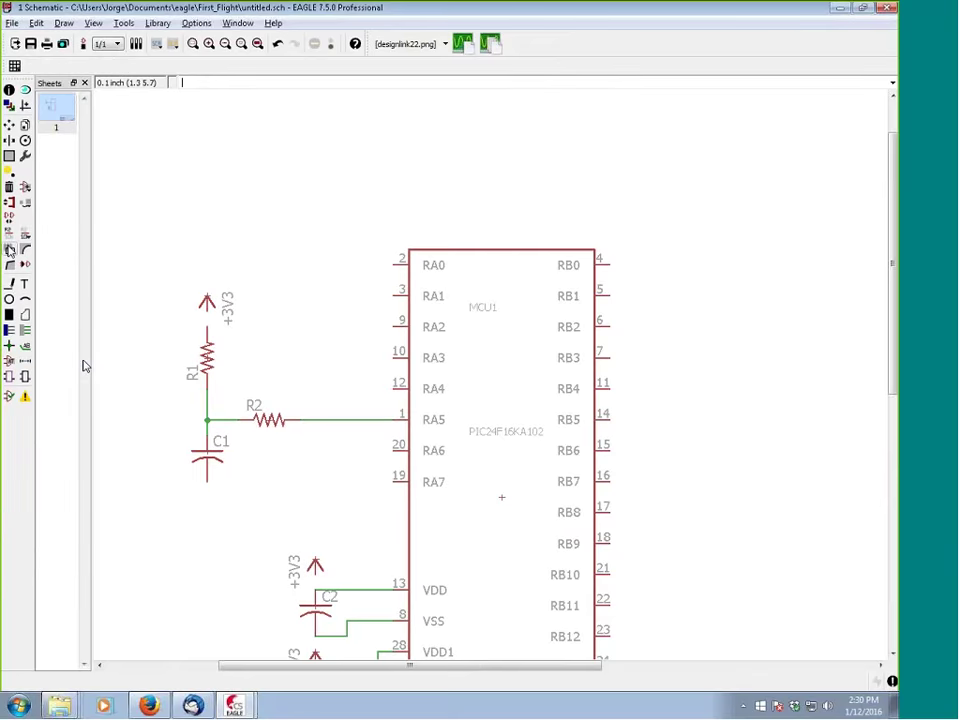
Add the GND supply symbol from the supply1 library and place it below C1
left_click(9, 187)
left_click(53, 324)
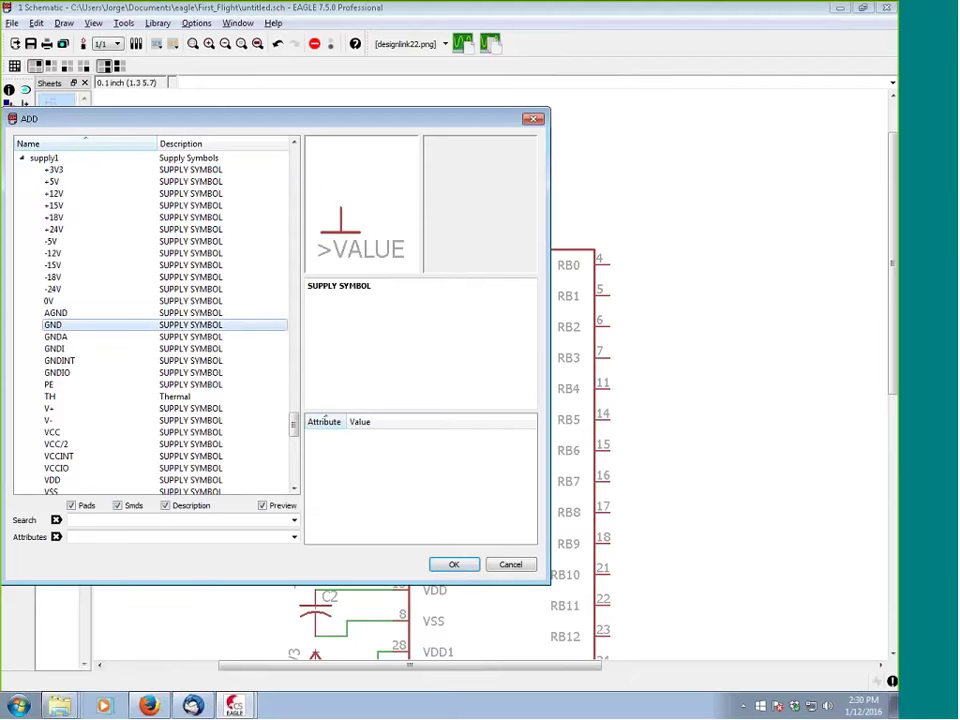
double_click(53, 324)
left_click(207, 508)
Rotate the GND supply symbol sideways and place one to the left of C2's lower pin and one left of C3's lower pin
scroll(234, 483, "down", 1)
middle_click_drag(234, 483, 291, 310)
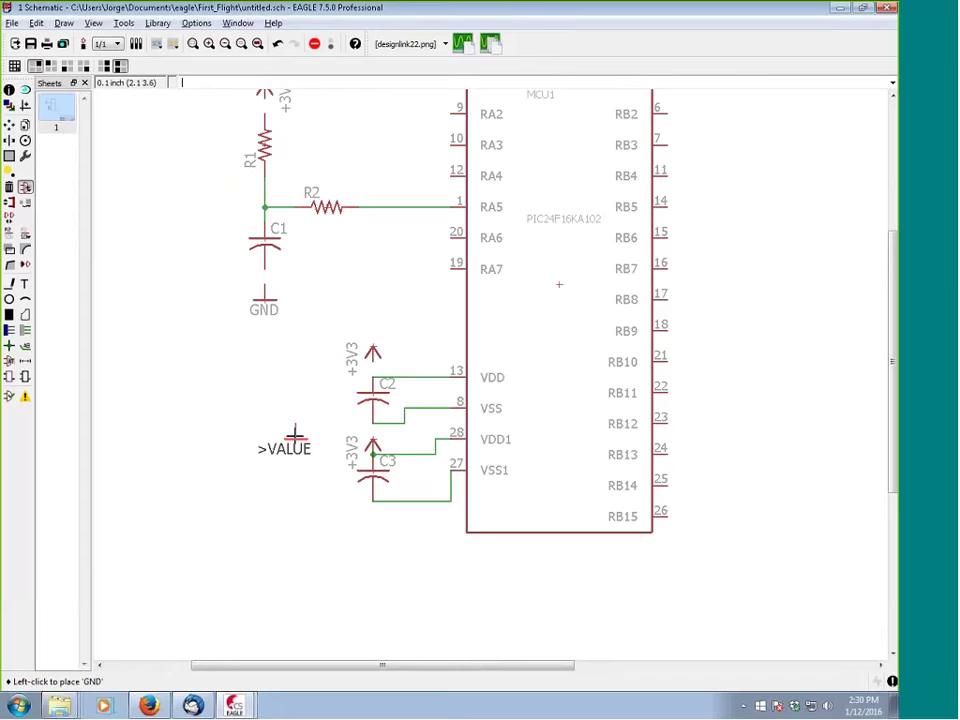
right_click(296, 437)
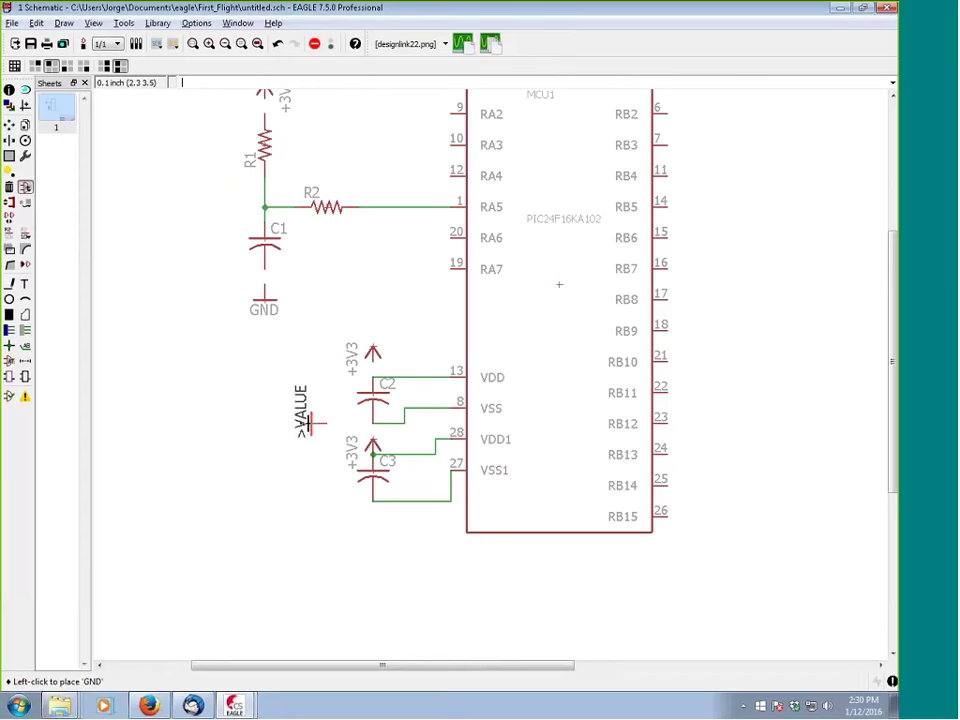
left_click(311, 424)
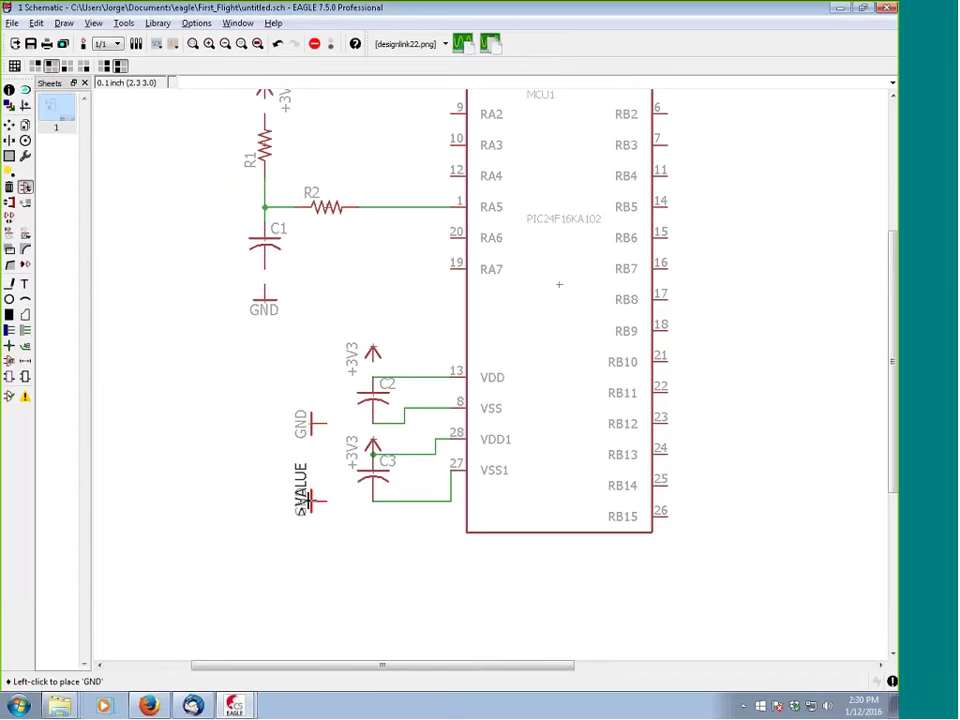
left_click(310, 500)
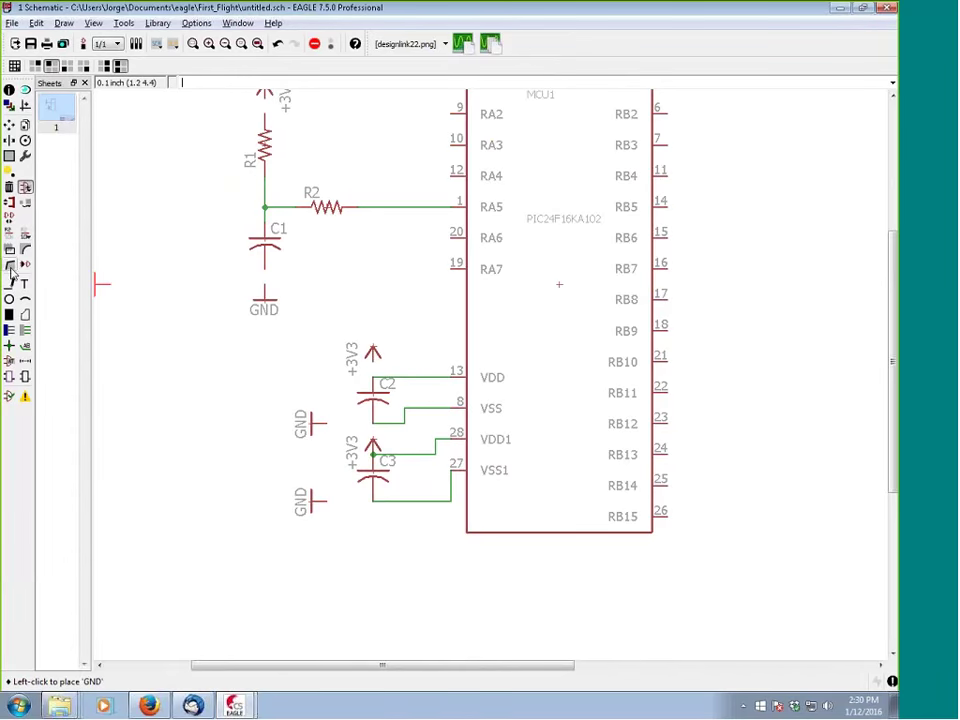
Draw nets from the GND symbols to the lower pins of C1, C2 and C3, accepting the merges into supply net GND
left_click(25, 331)
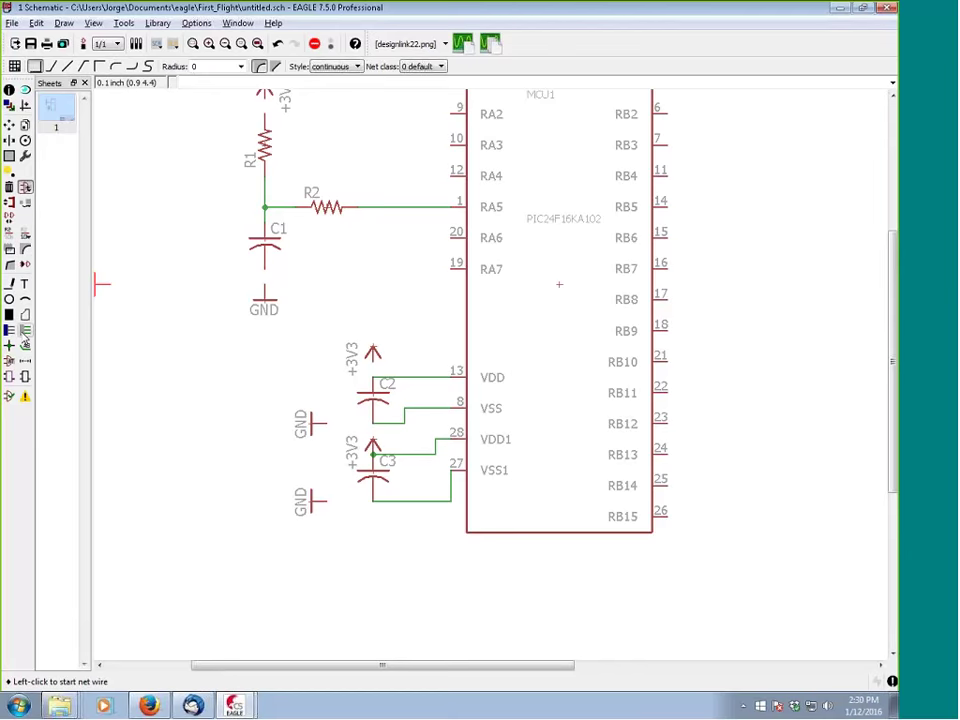
left_click(265, 285)
left_click(265, 270)
left_click(325, 424)
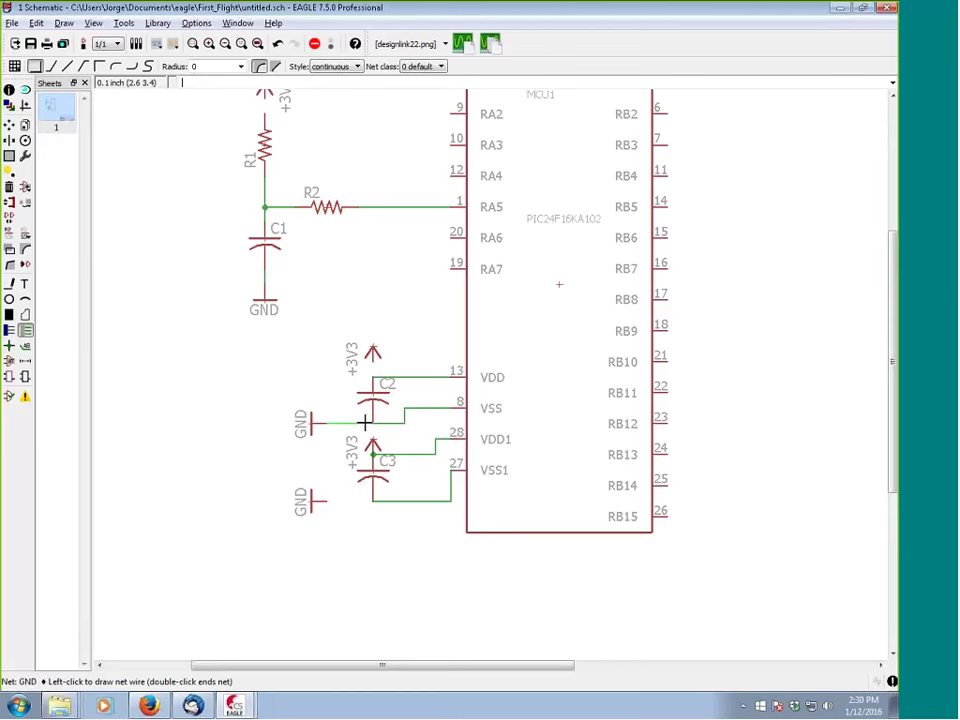
left_click(372, 422)
left_click(396, 455)
left_click(312, 501)
left_click(372, 500)
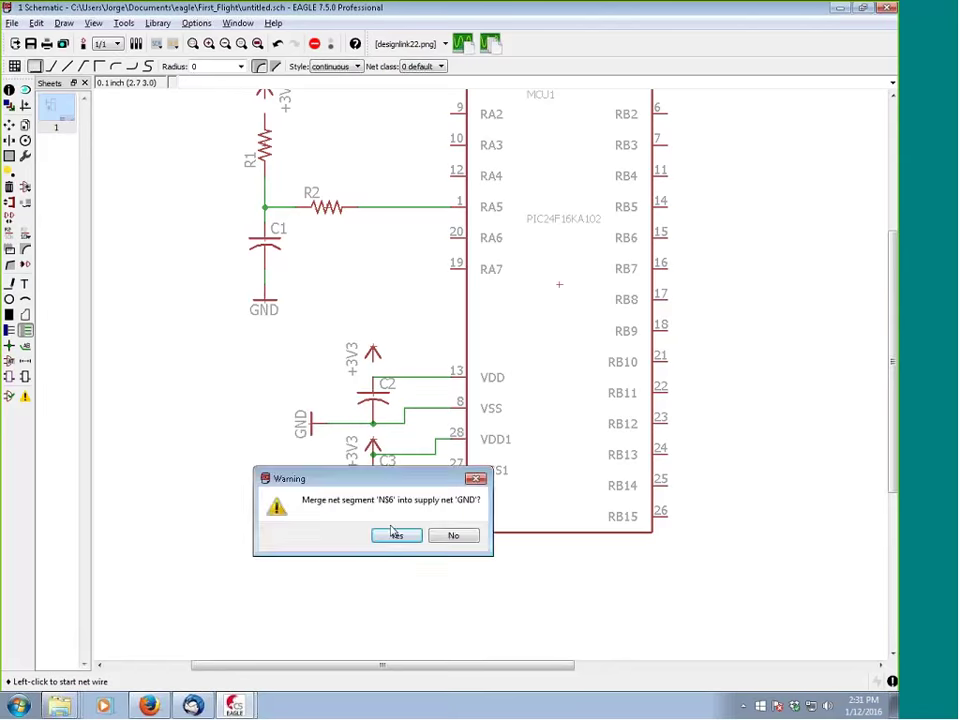
left_click(399, 536)
Draw a net from C2's upper pin to the +3V3 symbol above it, accepting the merge into supply net +3V3
scroll(360, 392, "up", 3)
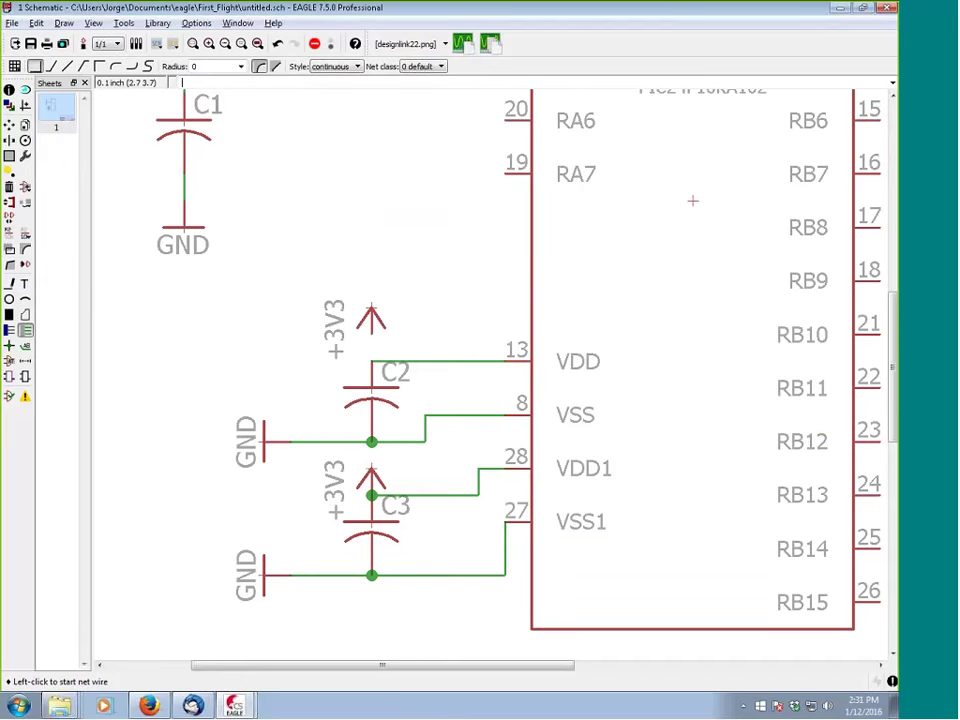
left_click(371, 362)
left_click(371, 330)
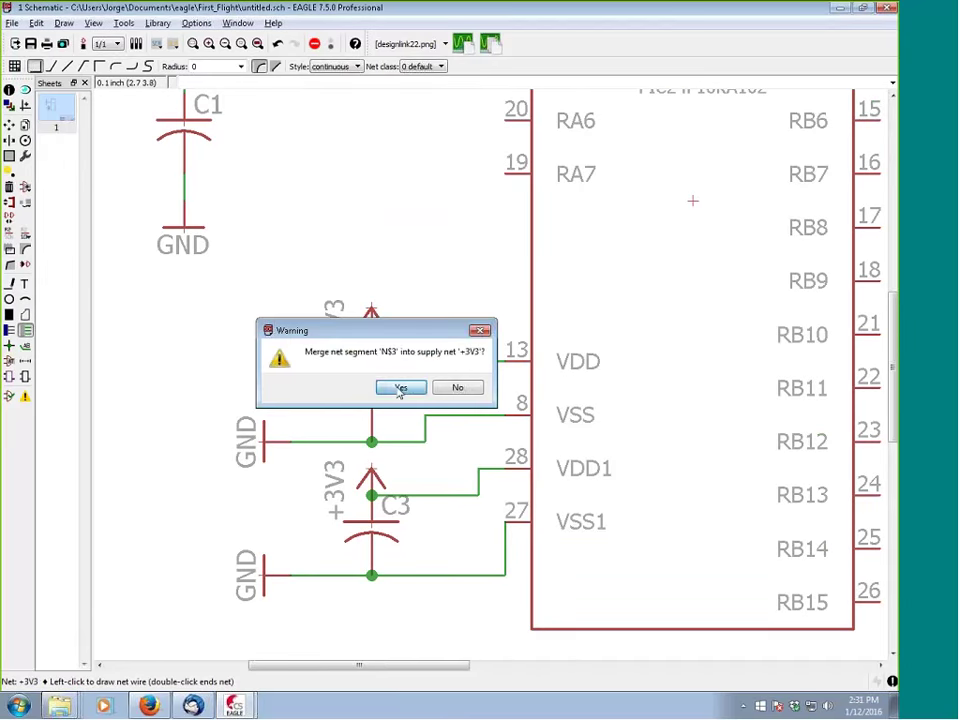
left_click(400, 388)
scroll(268, 461, "down", 3)
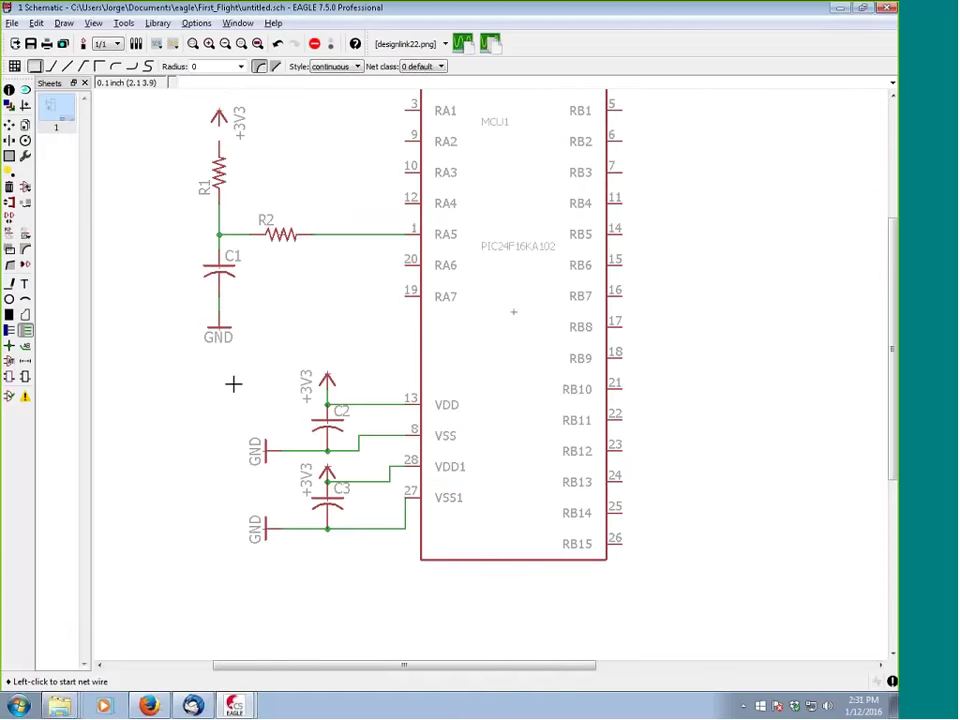